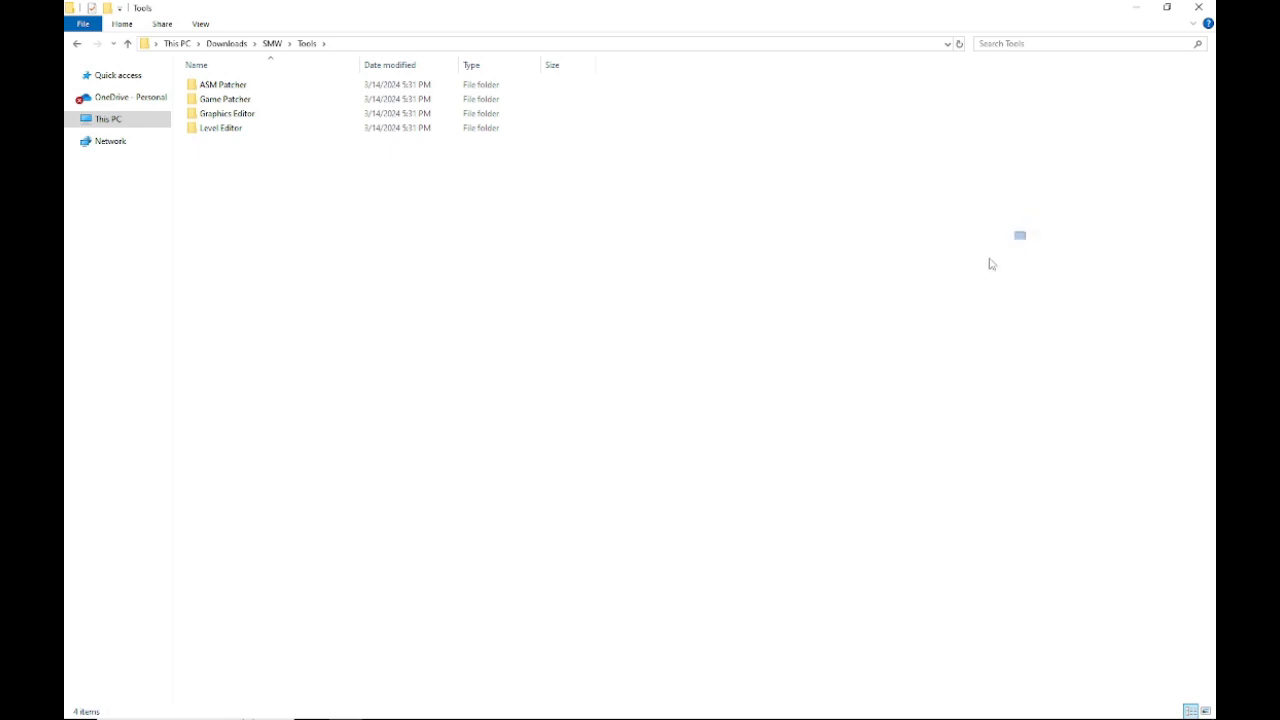
# Step: Open the Level Editor folder under Tools and launch Lunar Magic
pyautogui.moveTo(800, 375); pyautogui.dragTo(928, 226)
pyautogui.moveTo(921, 227)
pyautogui.mouseDown()
pyautogui.moveTo(694, 382)
pyautogui.moveTo(983, 229)
pyautogui.moveTo(371, 527)
pyautogui.moveTo(698, 360)
pyautogui.mouseUp()
pyautogui.moveTo(522, 237)
pyautogui.mouseDown()
pyautogui.moveTo(482, 260)
pyautogui.moveTo(422, 330)
pyautogui.moveTo(530, 362)
pyautogui.mouseUp()
pyautogui.doubleClick(326, 127)
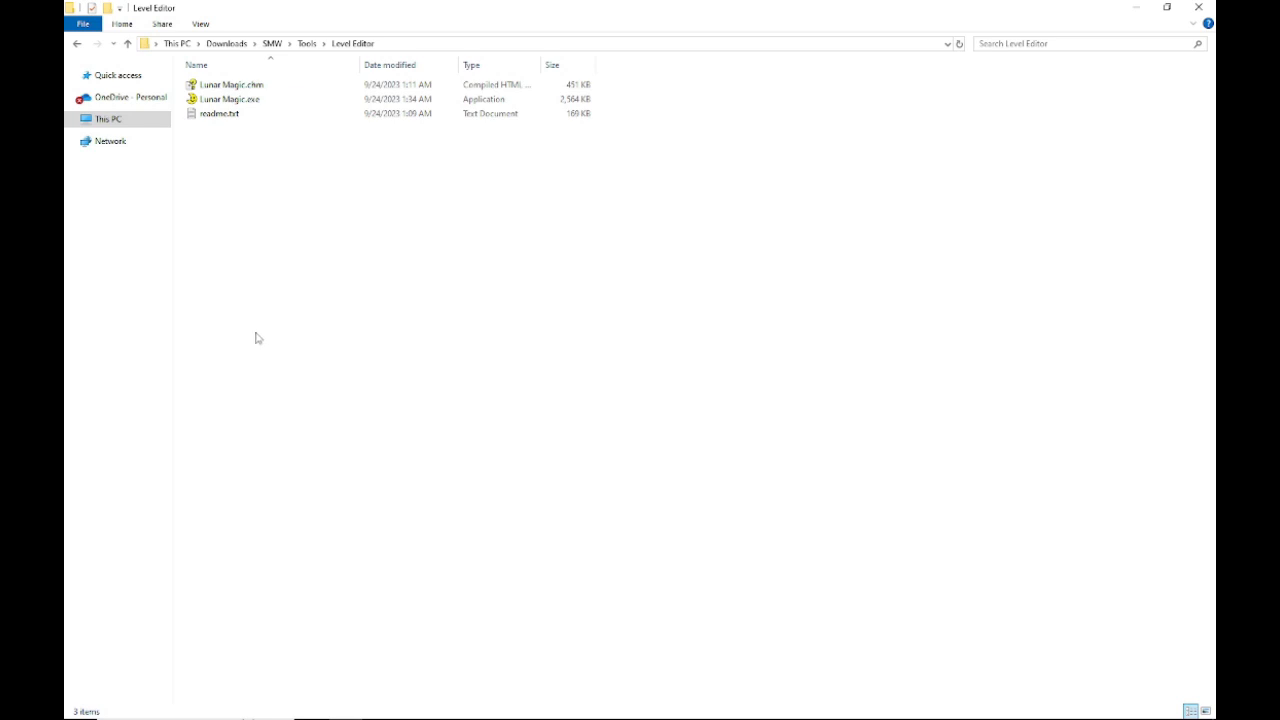
pyautogui.doubleClick(248, 99)
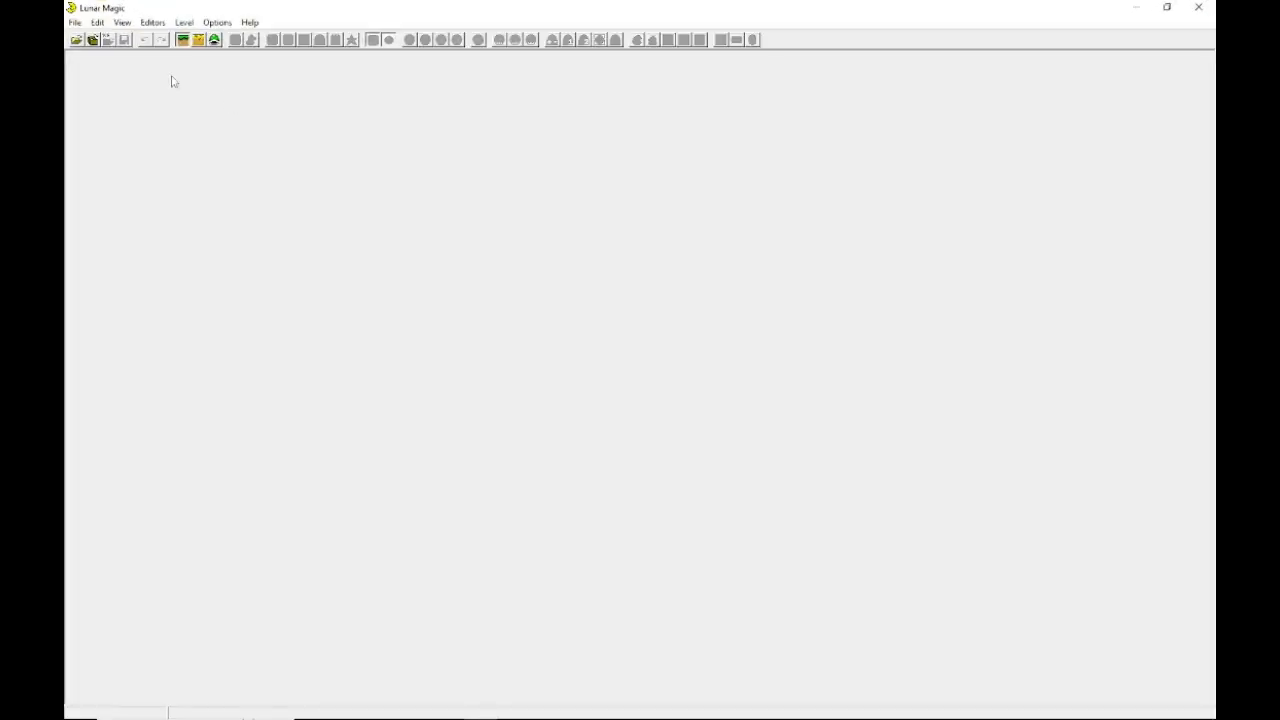
# Step: Open the ROM Tutorial.smc from the SMW Games Tutorial folder
pyautogui.click(76, 40)
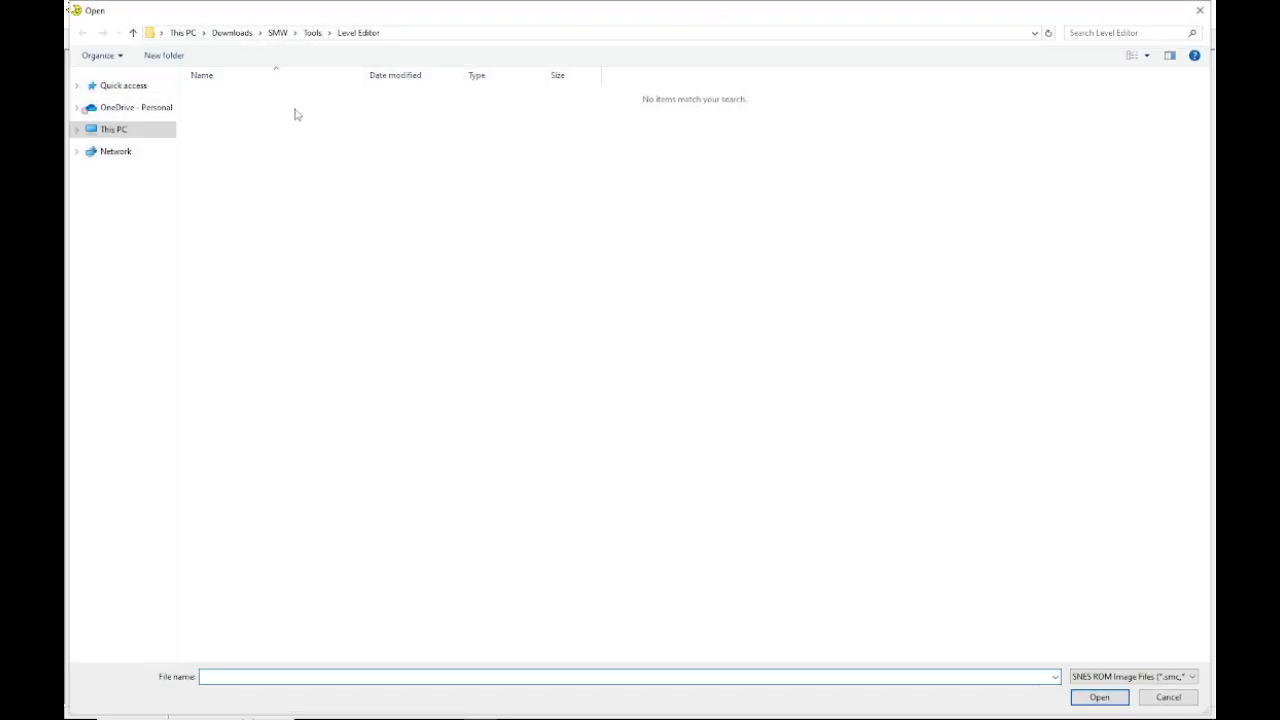
pyautogui.click(314, 36)
pyautogui.click(277, 33)
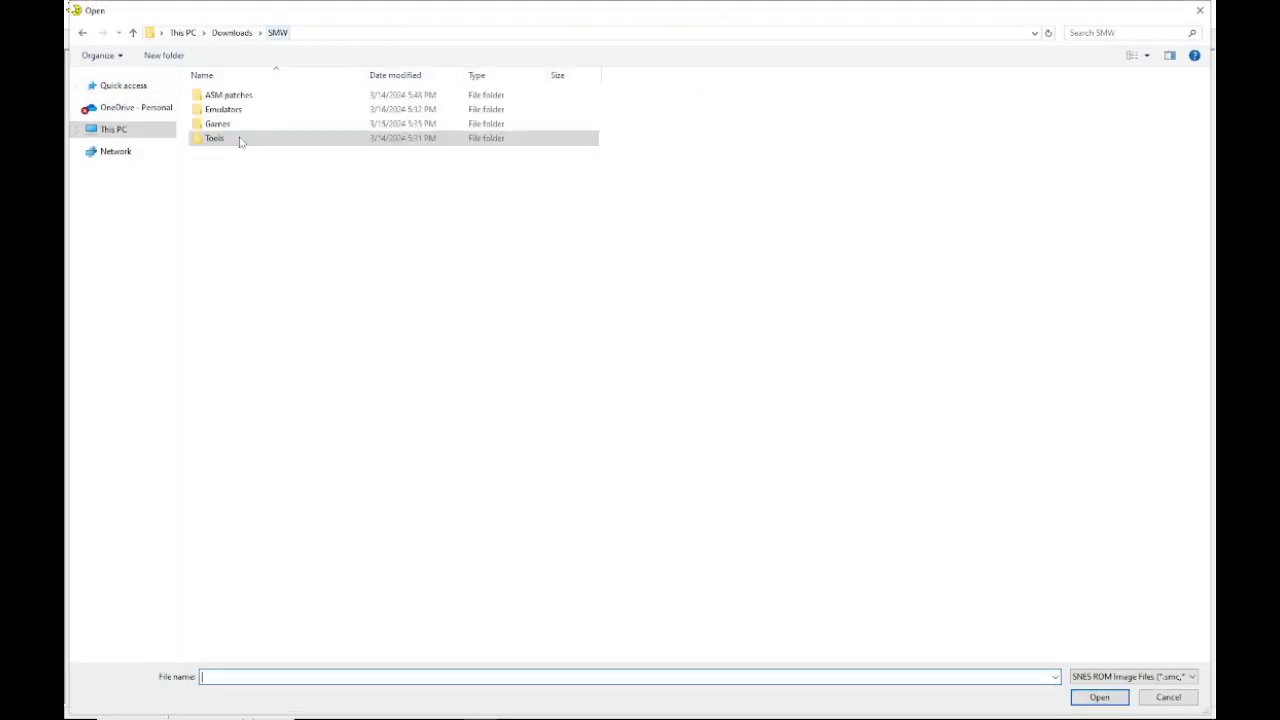
pyautogui.doubleClick(218, 123)
pyautogui.doubleClick(222, 109)
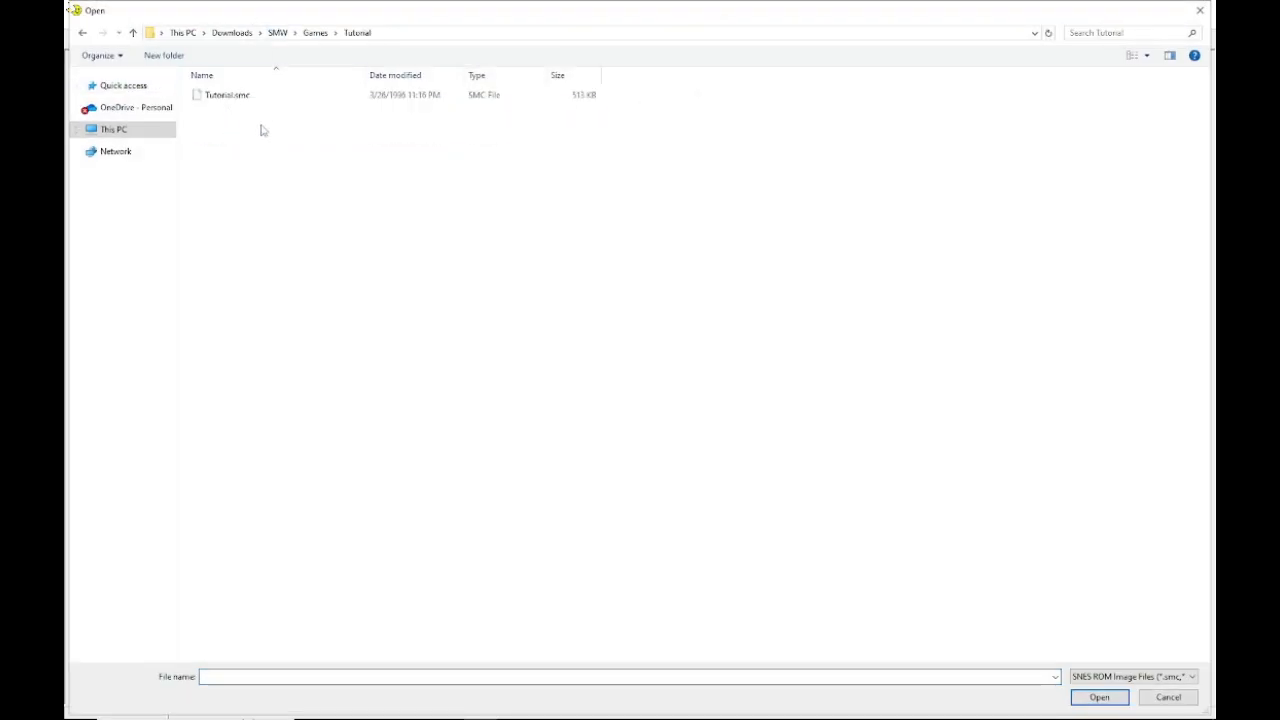
pyautogui.doubleClick(249, 100)
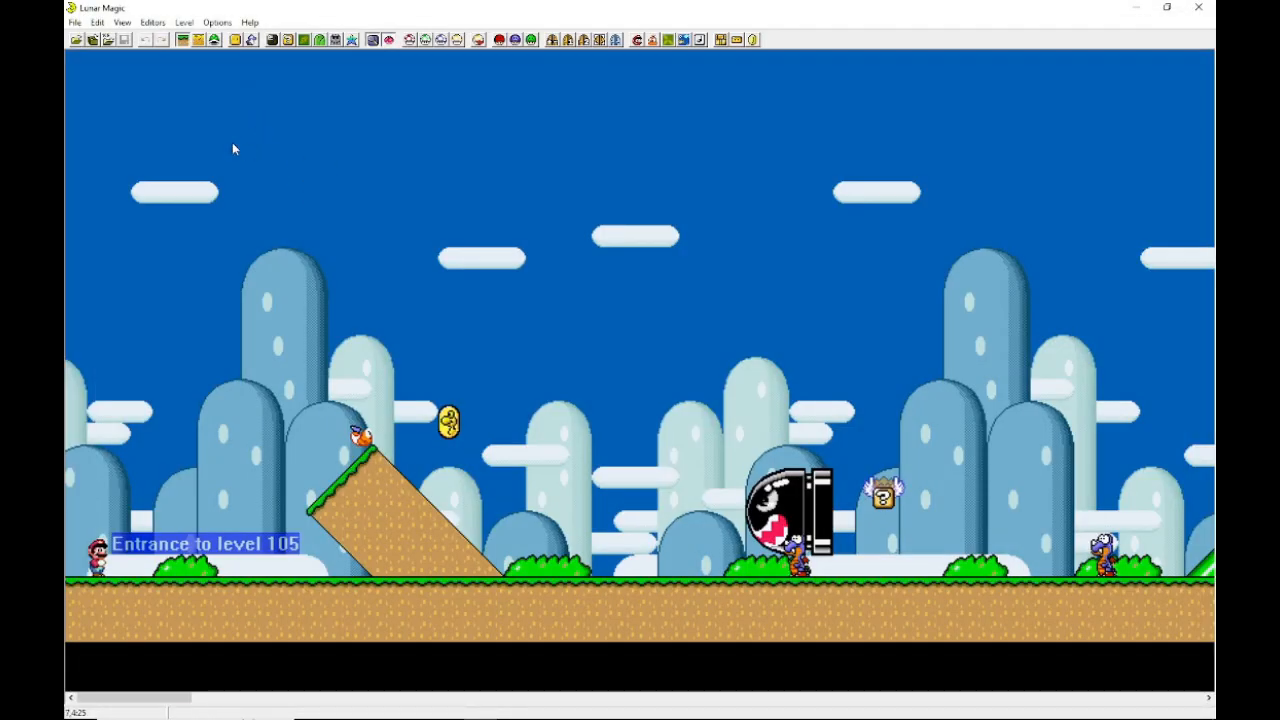
# Step: Scroll back and forth through level 105 to examine its layout
pyautogui.hscroll(5, 215, 229)
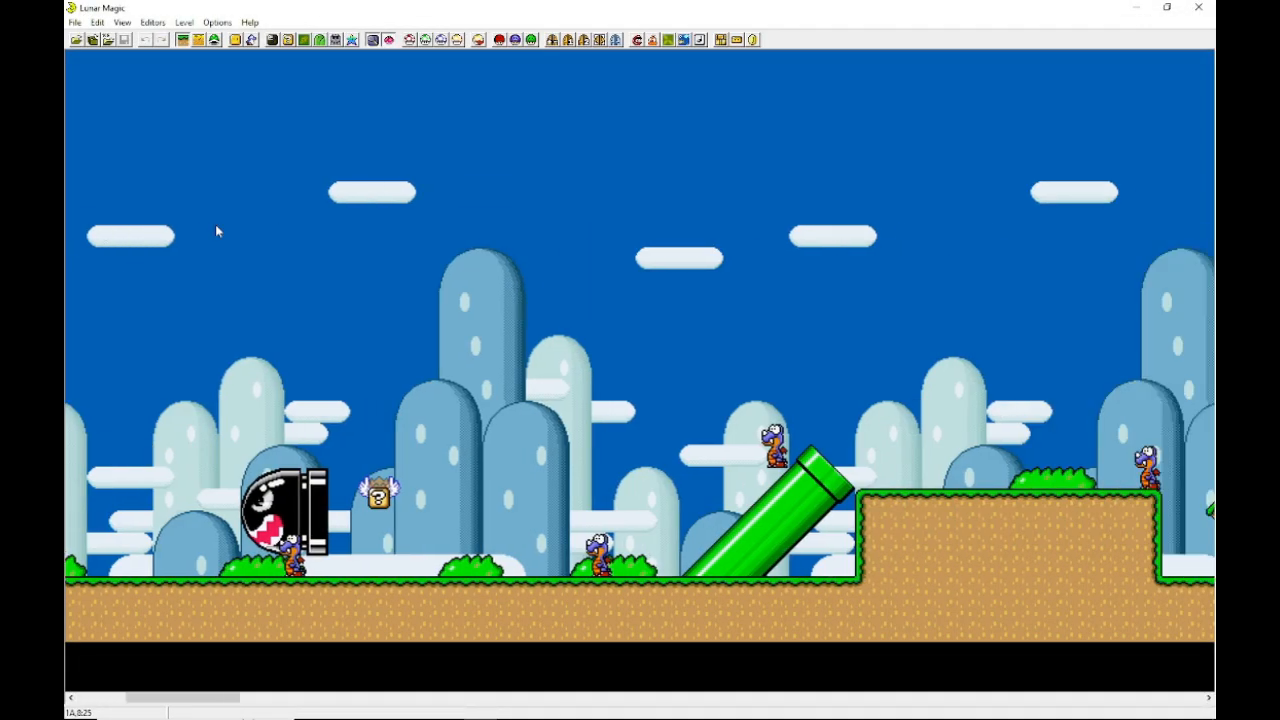
pyautogui.hscroll(-8, 755, 355)
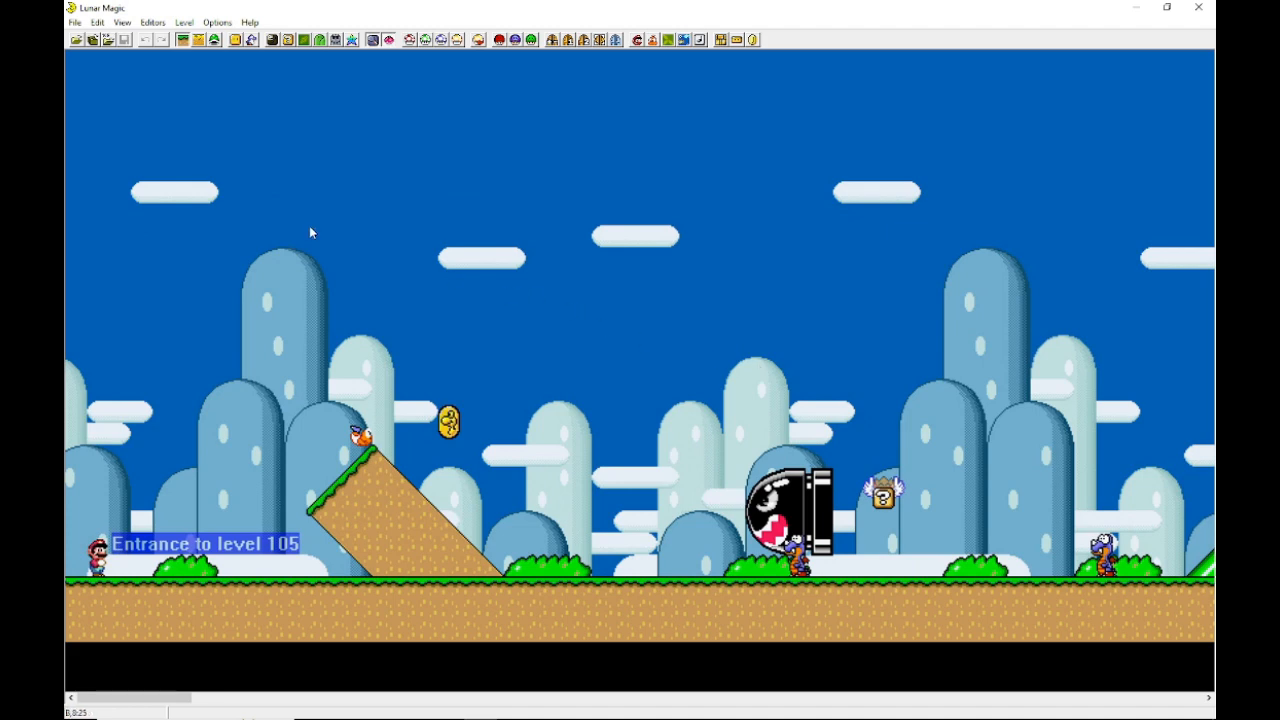
pyautogui.hscroll(3, 309, 232)
pyautogui.hscroll(-3, 406, 177)
pyautogui.hscroll(2, 556, 247)
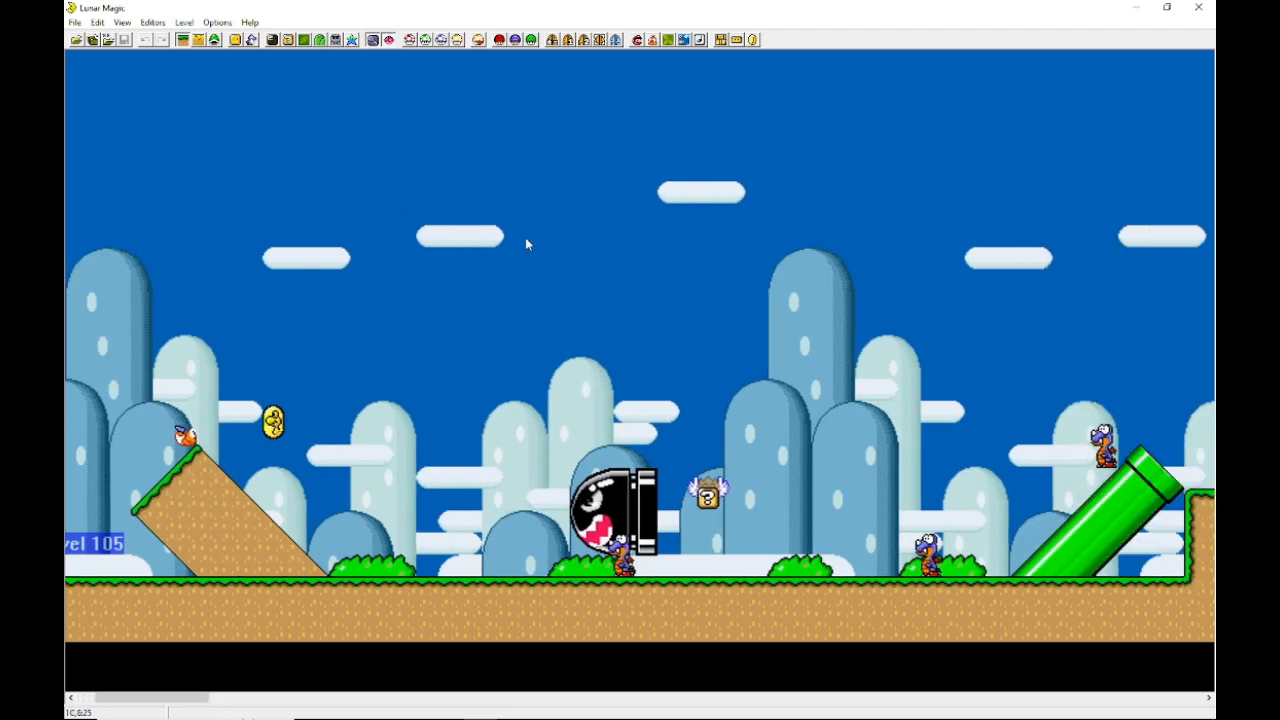
pyautogui.hscroll(2, 847, 221)
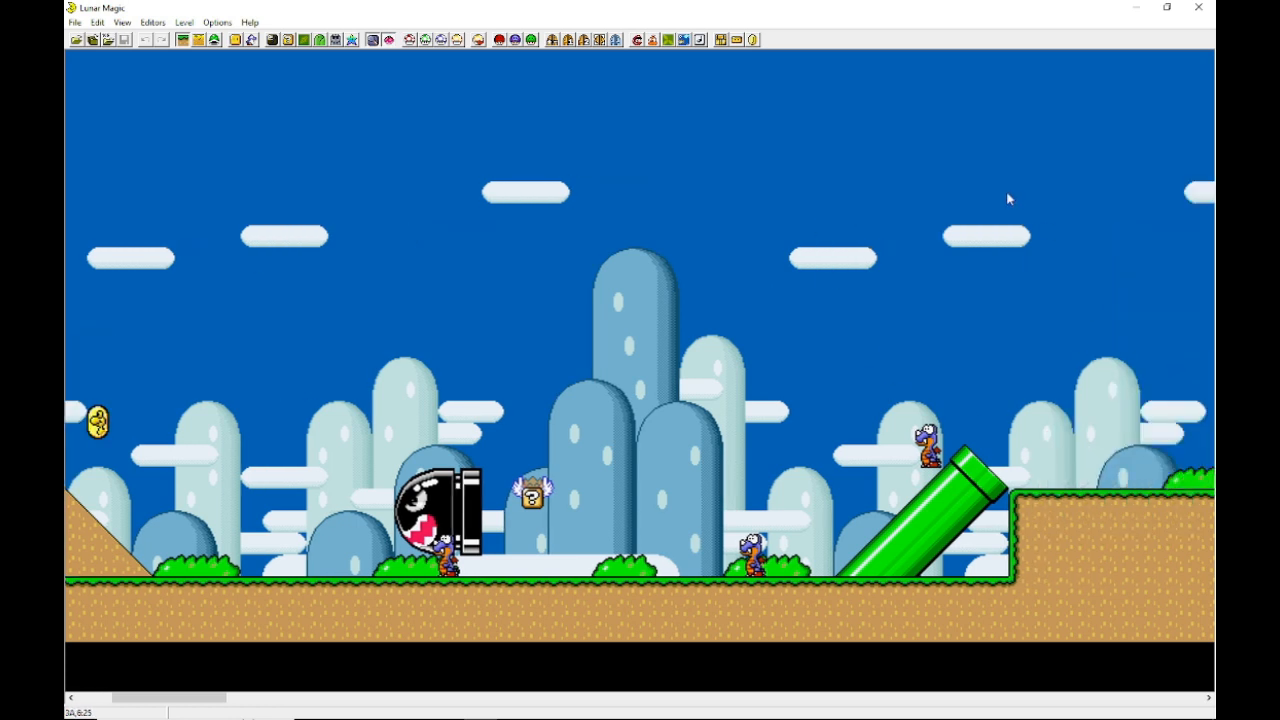
pyautogui.moveTo(900, 203); pyautogui.dragTo(925, 214)
pyautogui.hscroll(-2, 416, 281)
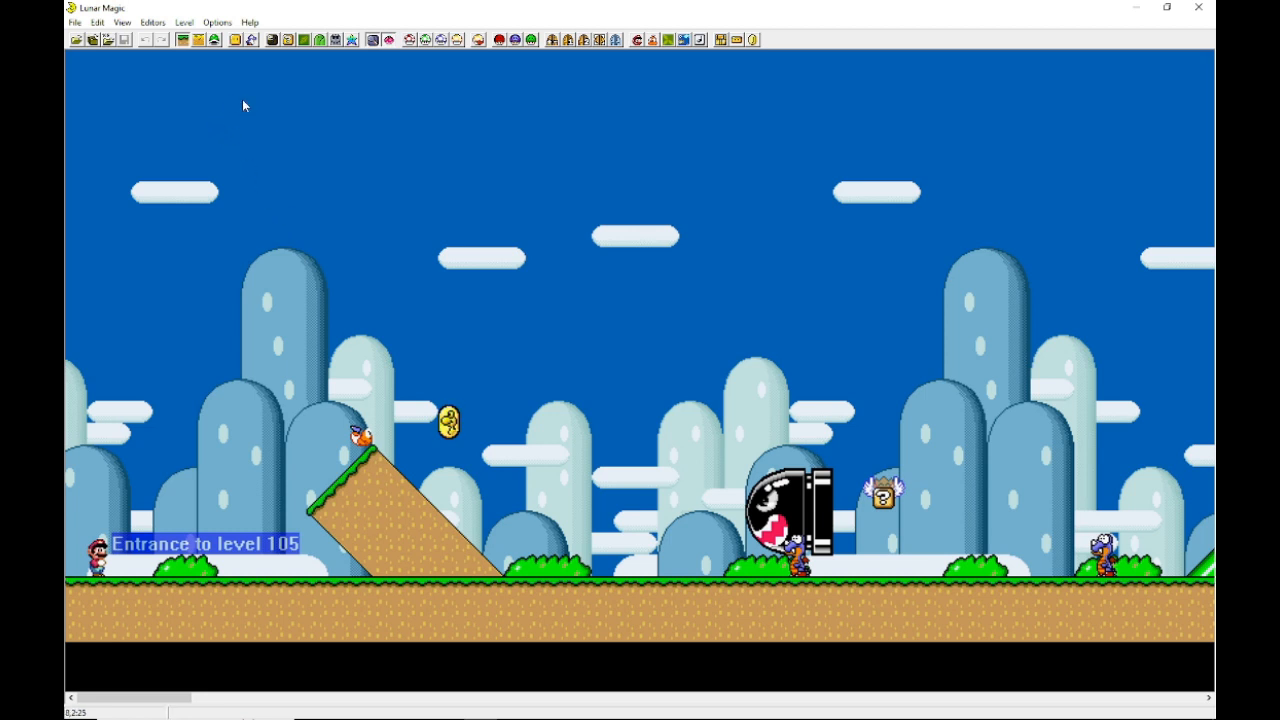
pyautogui.hscroll(1, 270, 140)
pyautogui.hscroll(-1, 280, 153)
pyautogui.hscroll(4, 620, 271)
pyautogui.hscroll(-4, 656, 271)
# Step: Open and close the Add Objects window, then try switching to Layer 2 editing
pyautogui.click(236, 40)
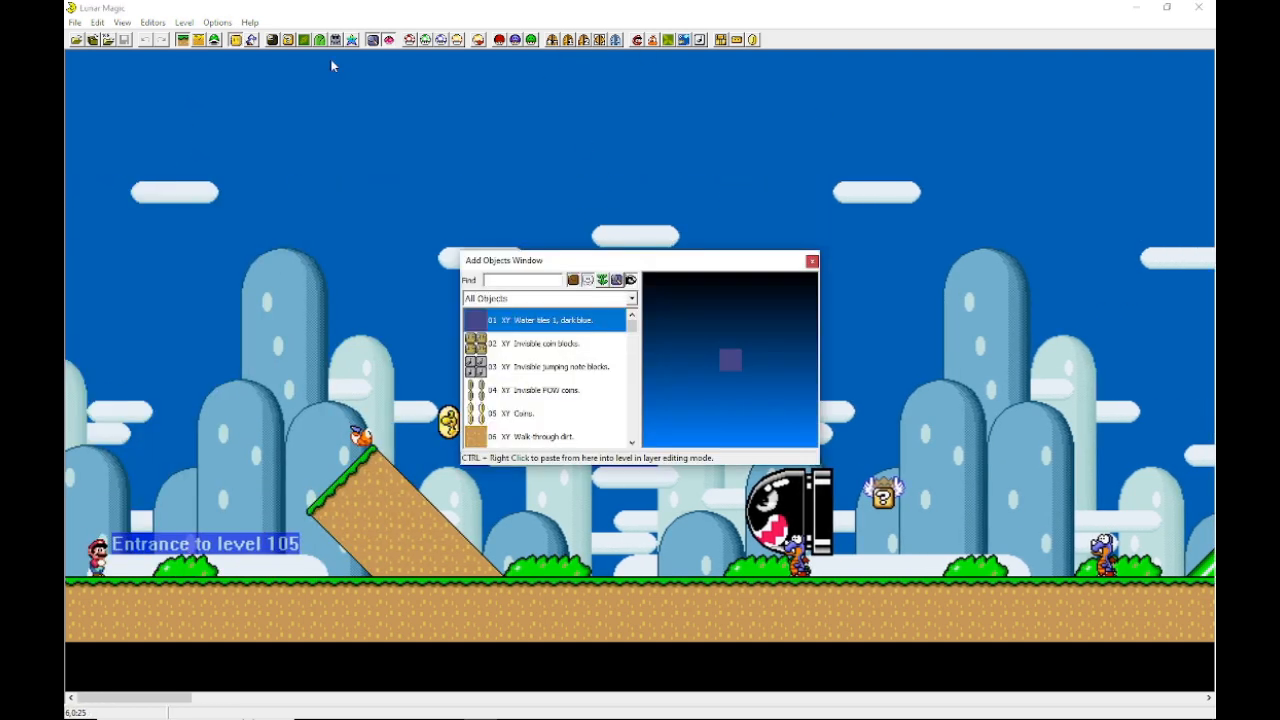
pyautogui.click(812, 261)
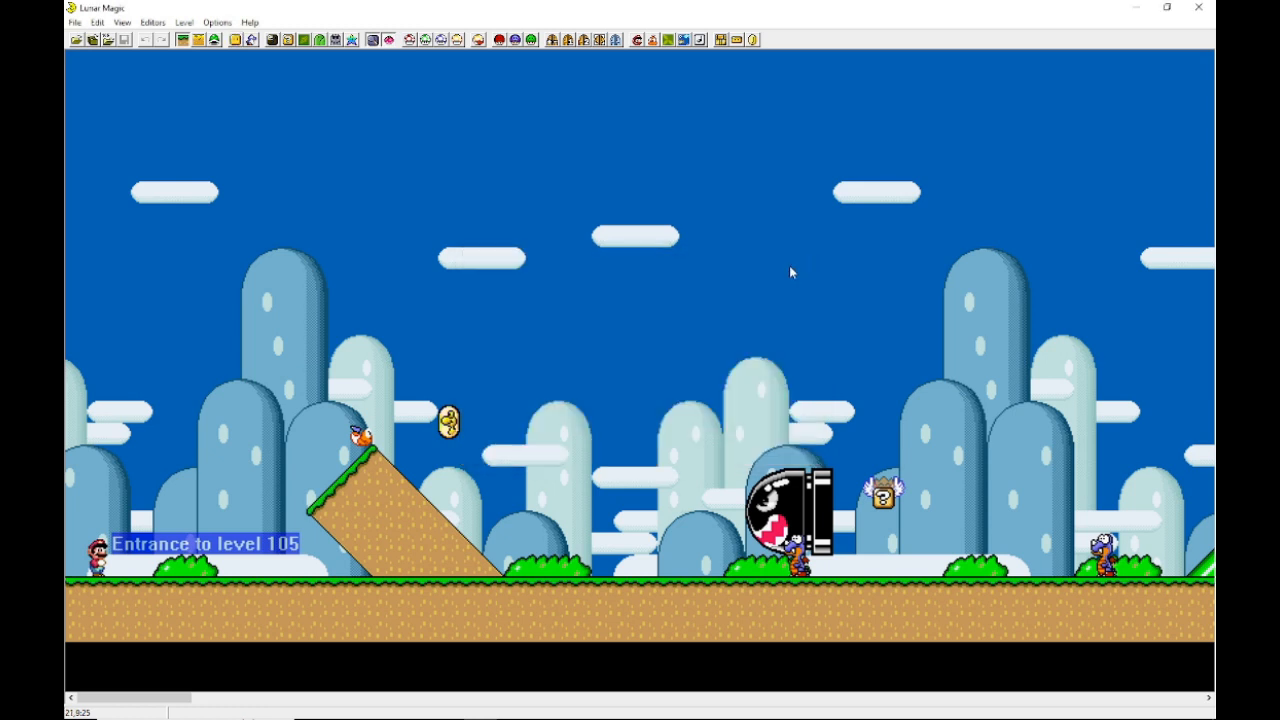
pyautogui.click(185, 45)
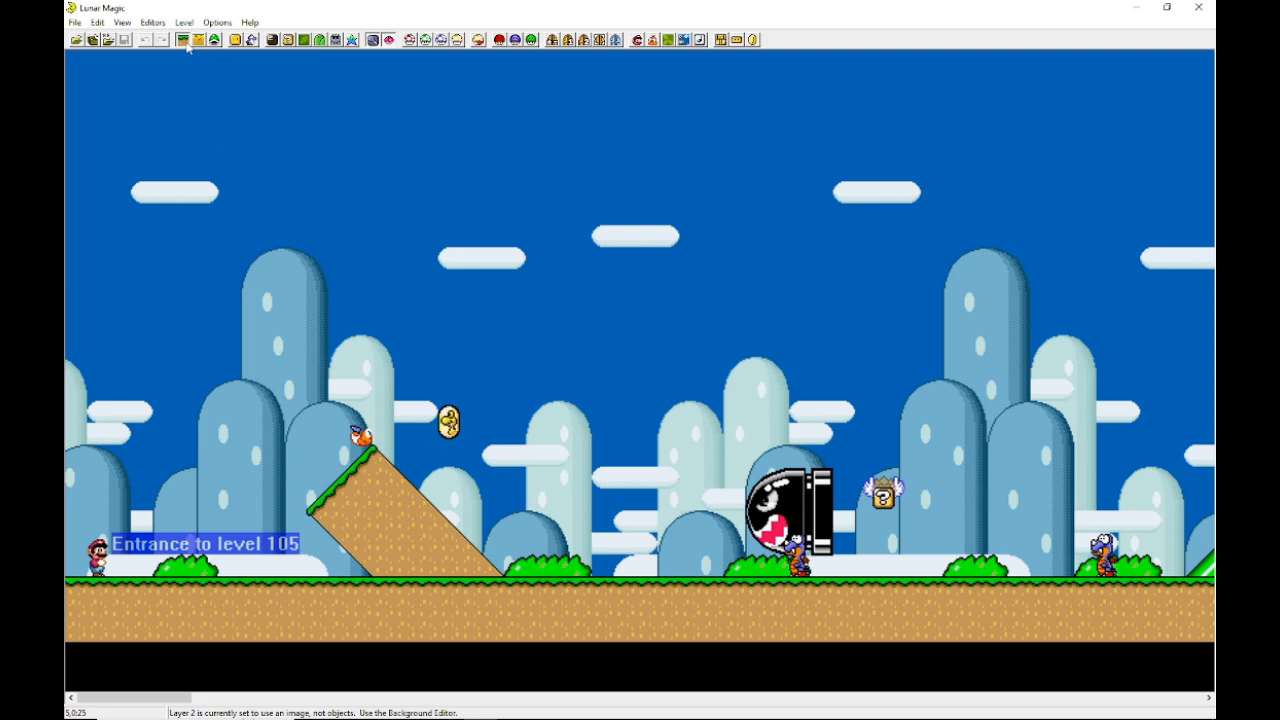
pyautogui.press('2')
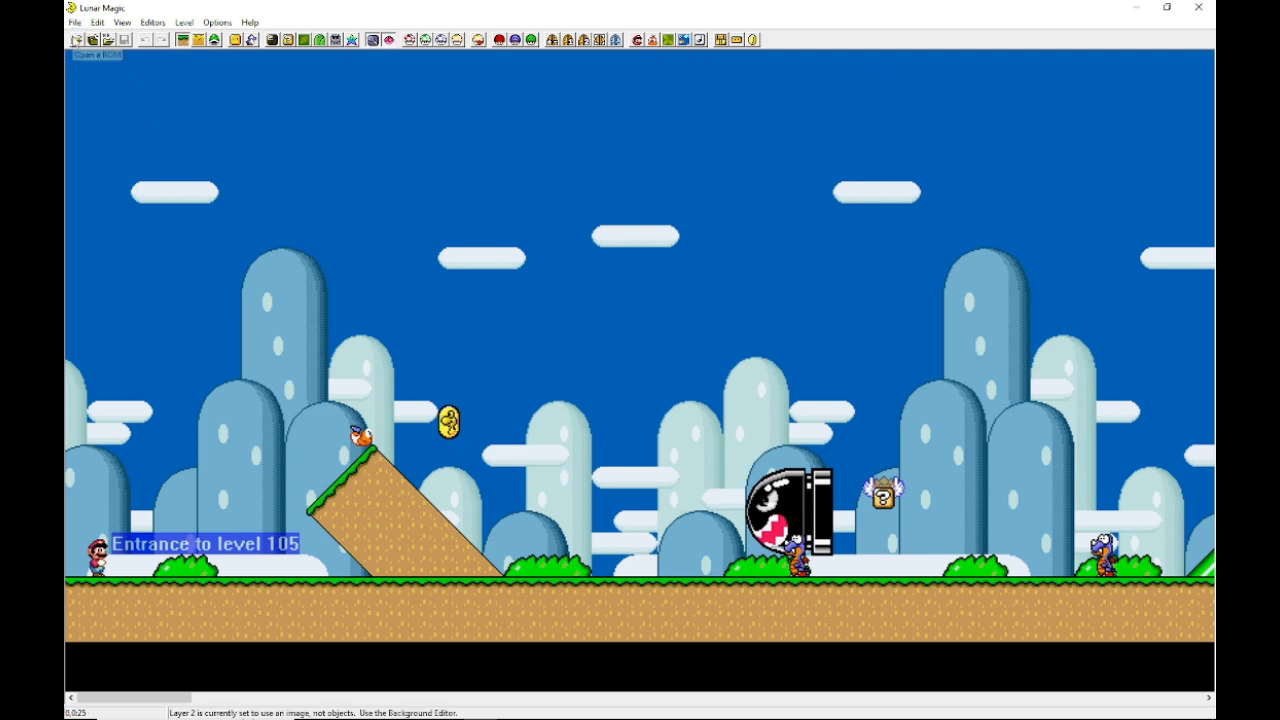
pyautogui.click(76, 40)
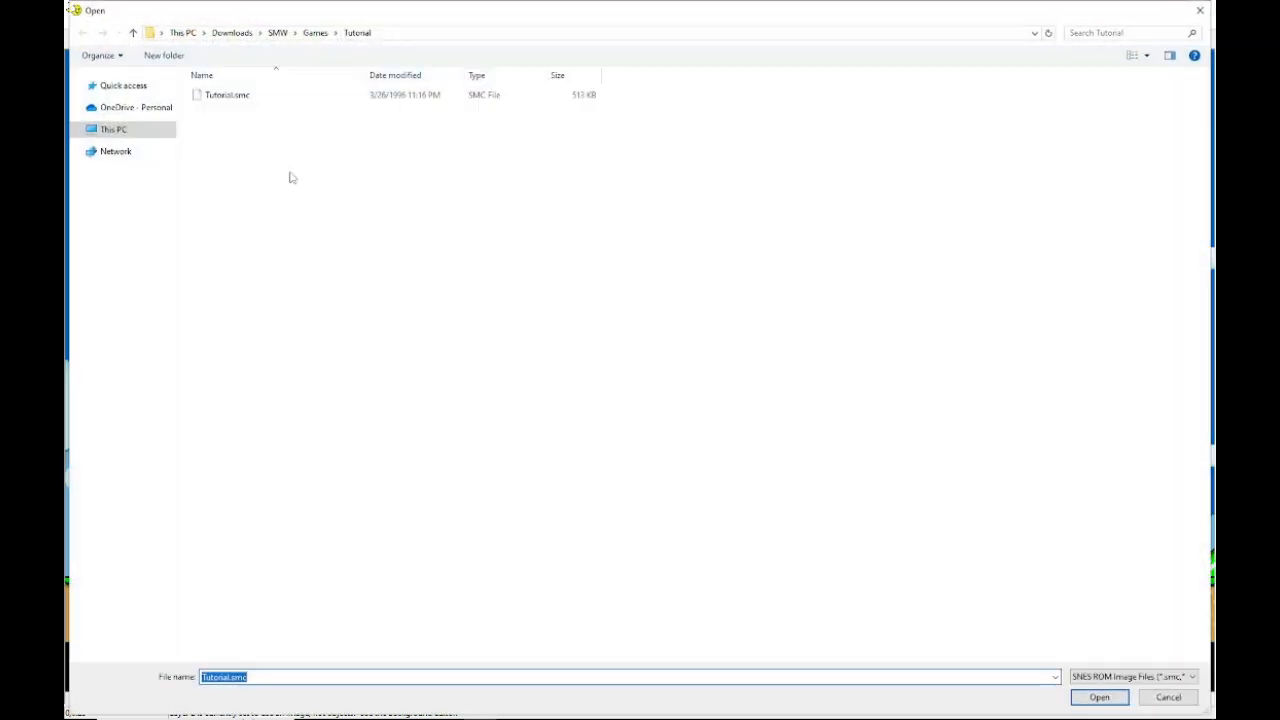
pyautogui.click(1199, 9)
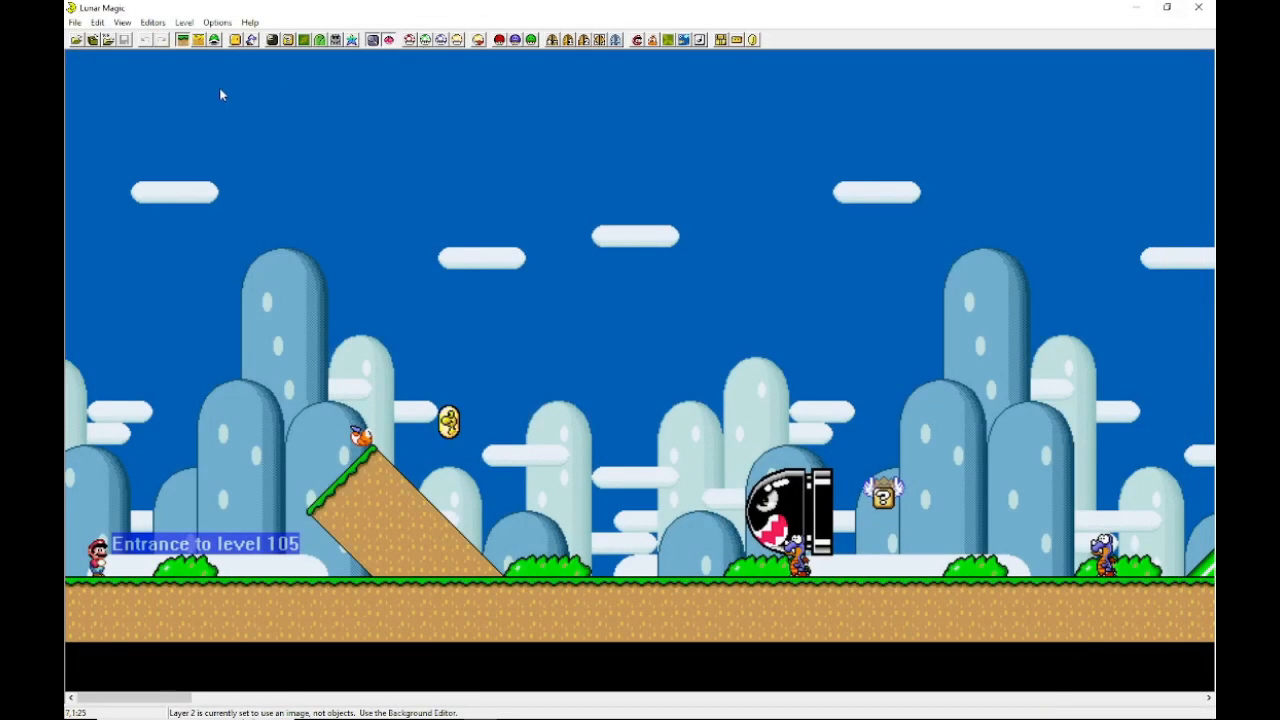
pyautogui.click(93, 38)
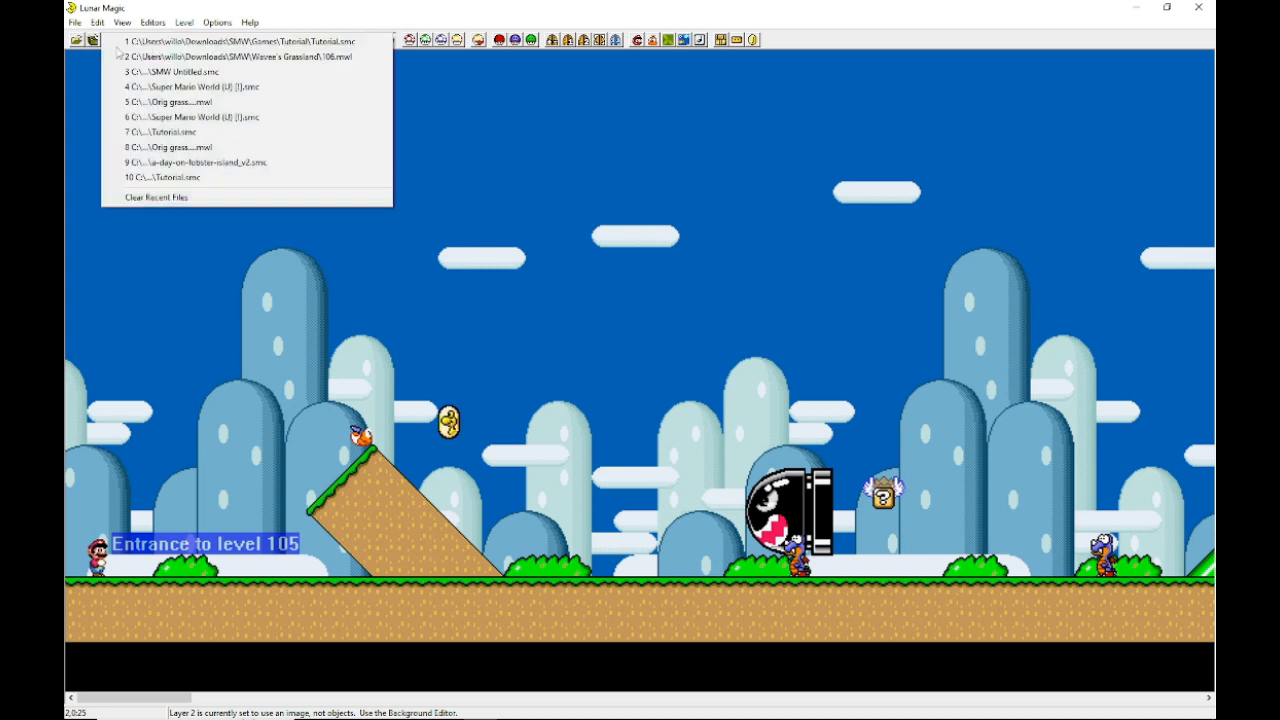
pyautogui.click(585, 212)
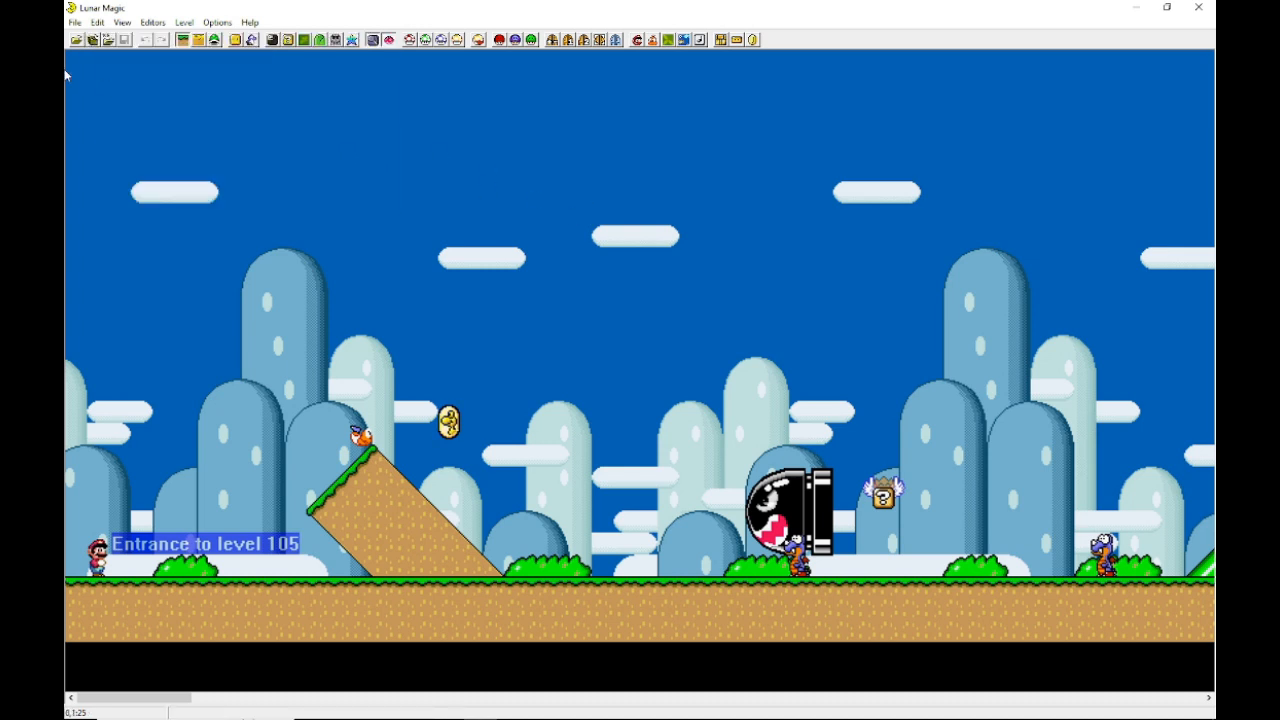
# Step: Reopen level 105 through the open-level-number dialog
pyautogui.click(110, 42)
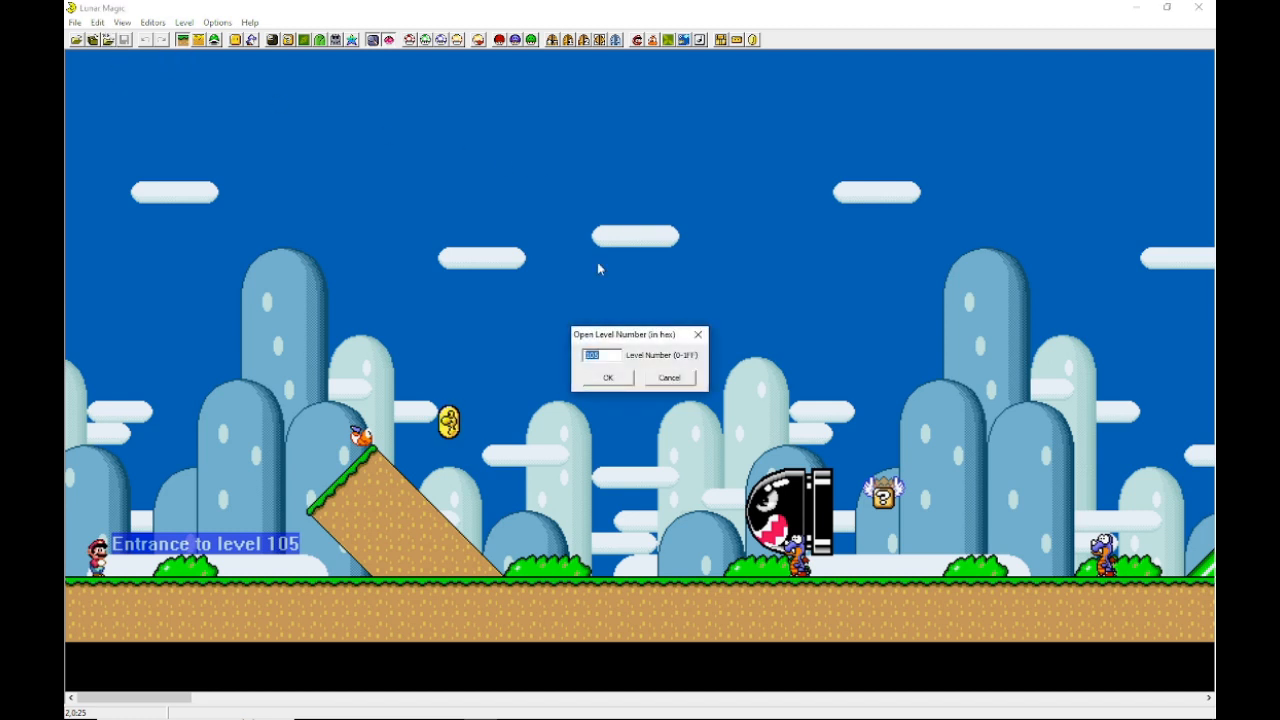
pyautogui.moveTo(640, 342); pyautogui.dragTo(514, 218)
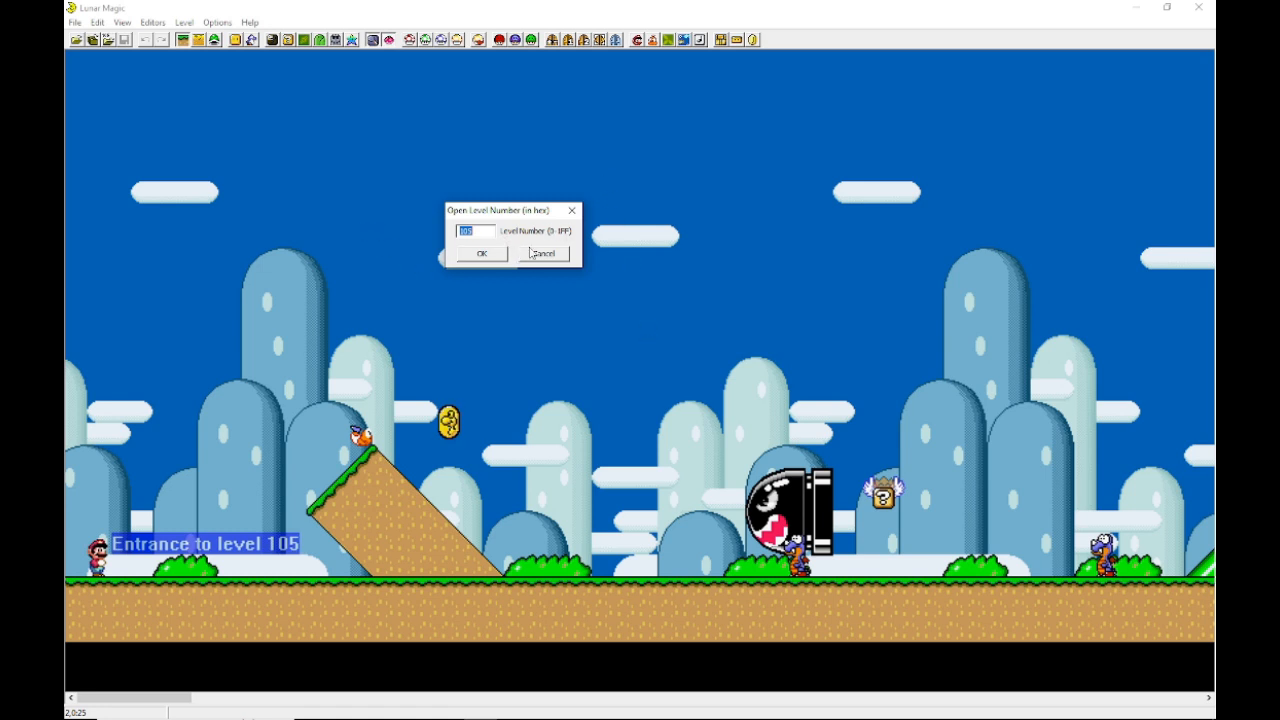
pyautogui.click(474, 256)
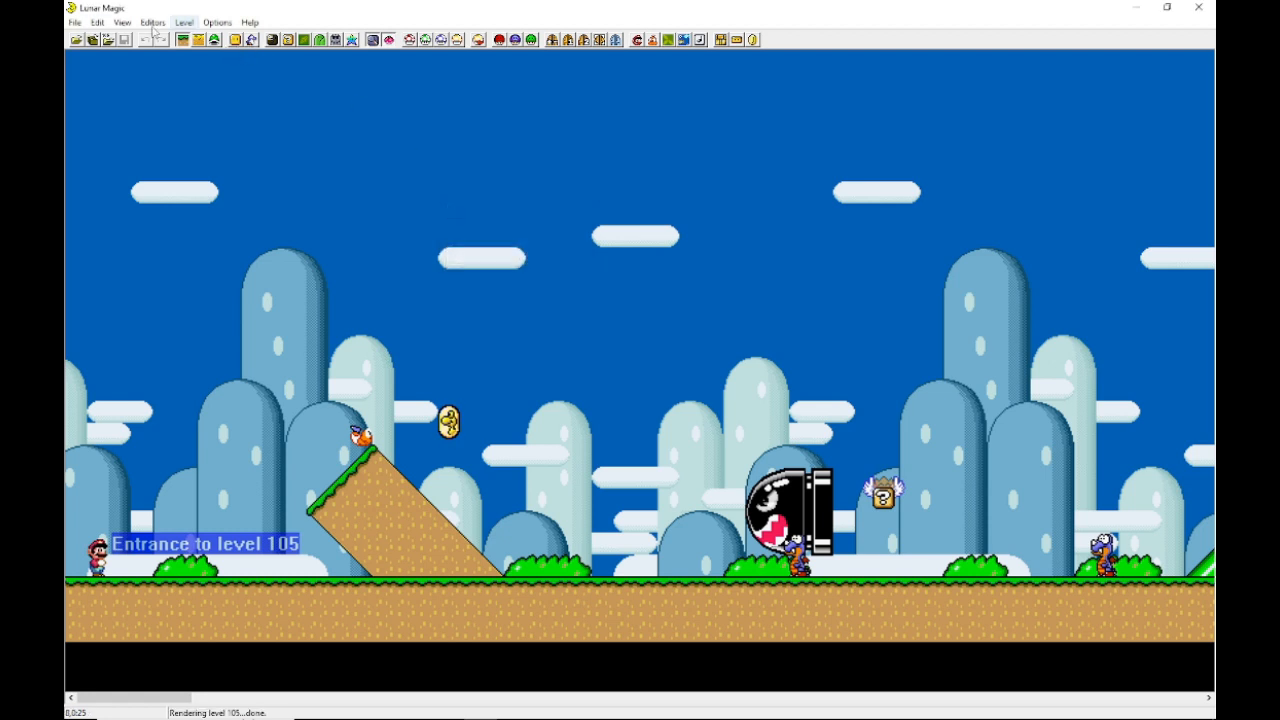
# Step: Open level 106 by its level number
pyautogui.click(108, 40)
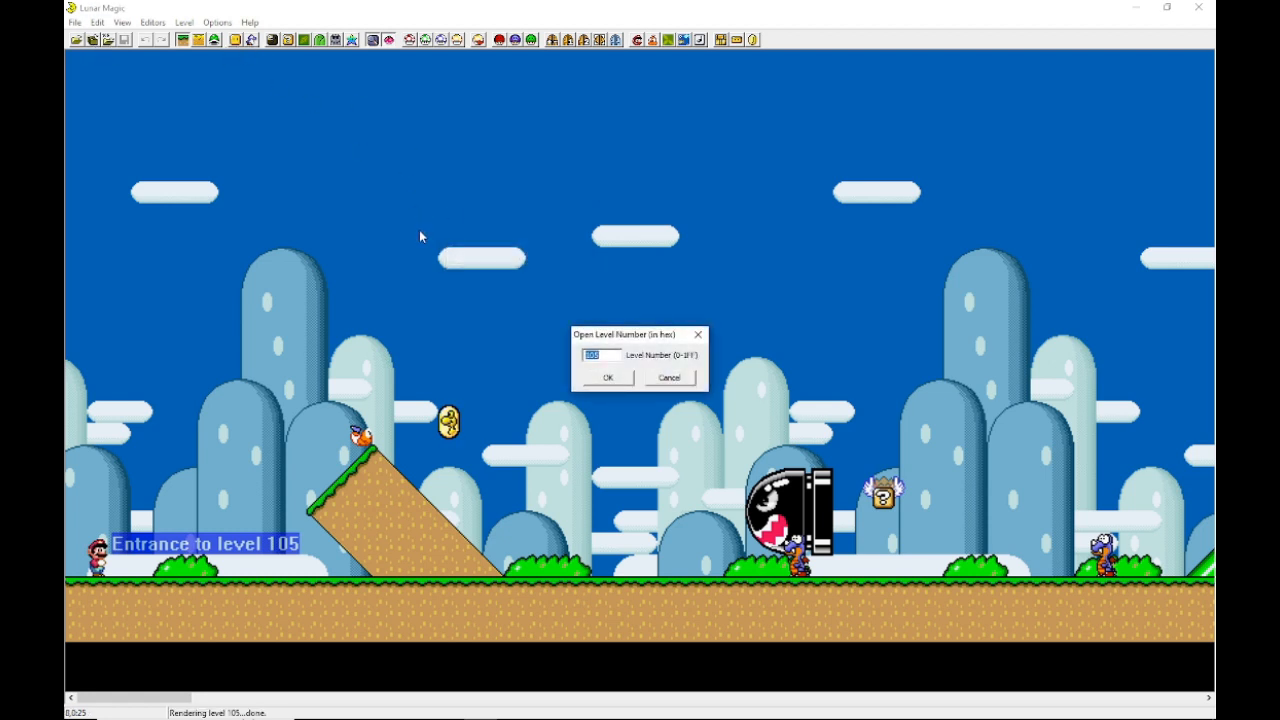
pyautogui.write('106')
pyautogui.press('Return')
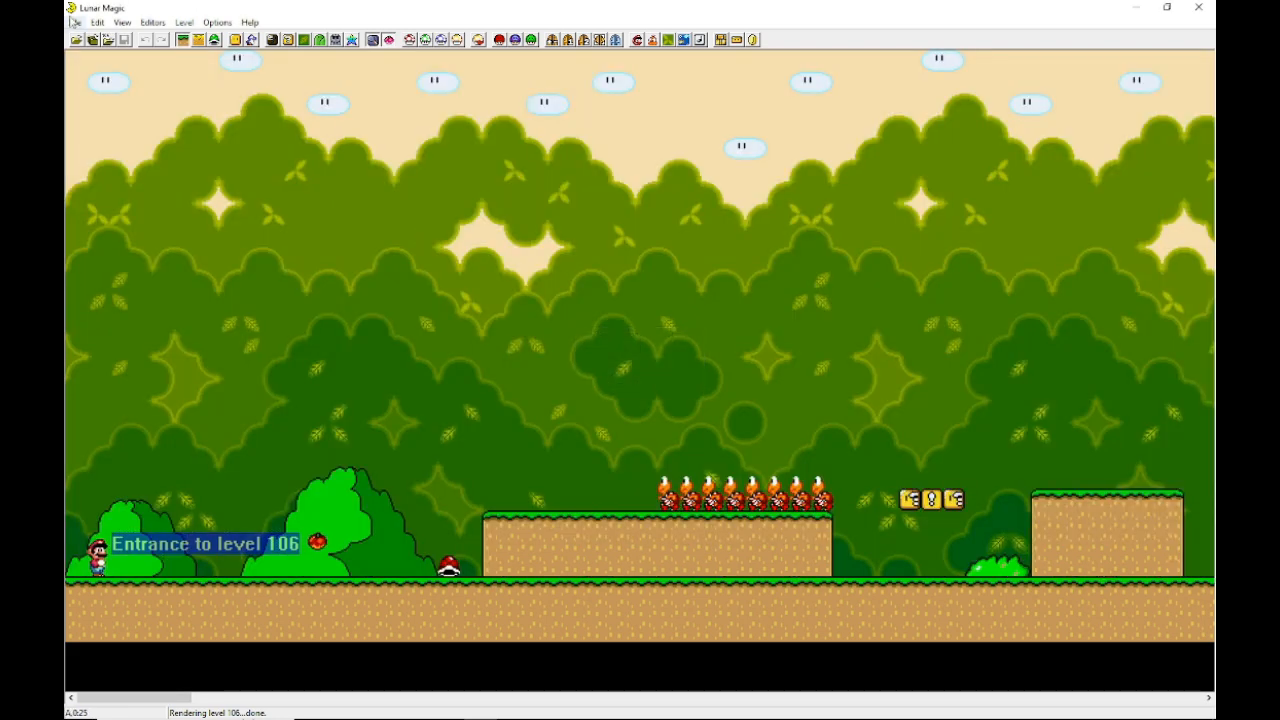
# Step: Open level 103 by its level number
pyautogui.click(108, 40)
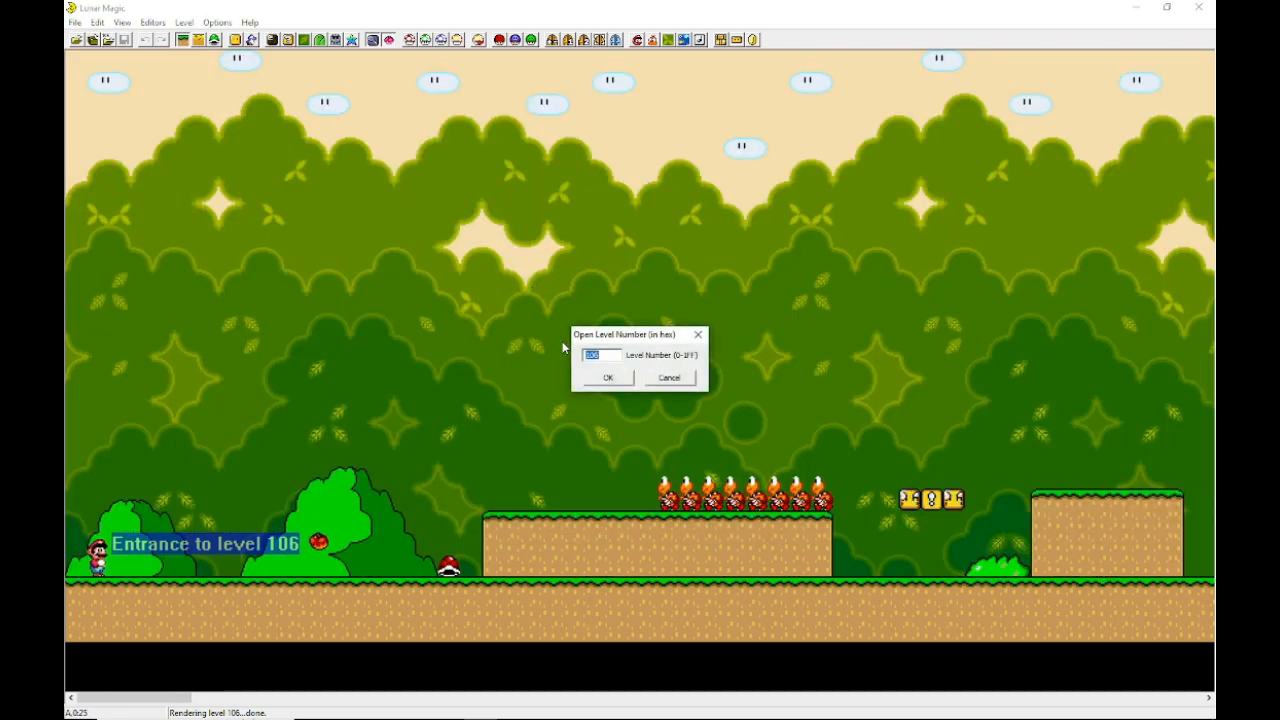
pyautogui.write('103')
pyautogui.press('Return')
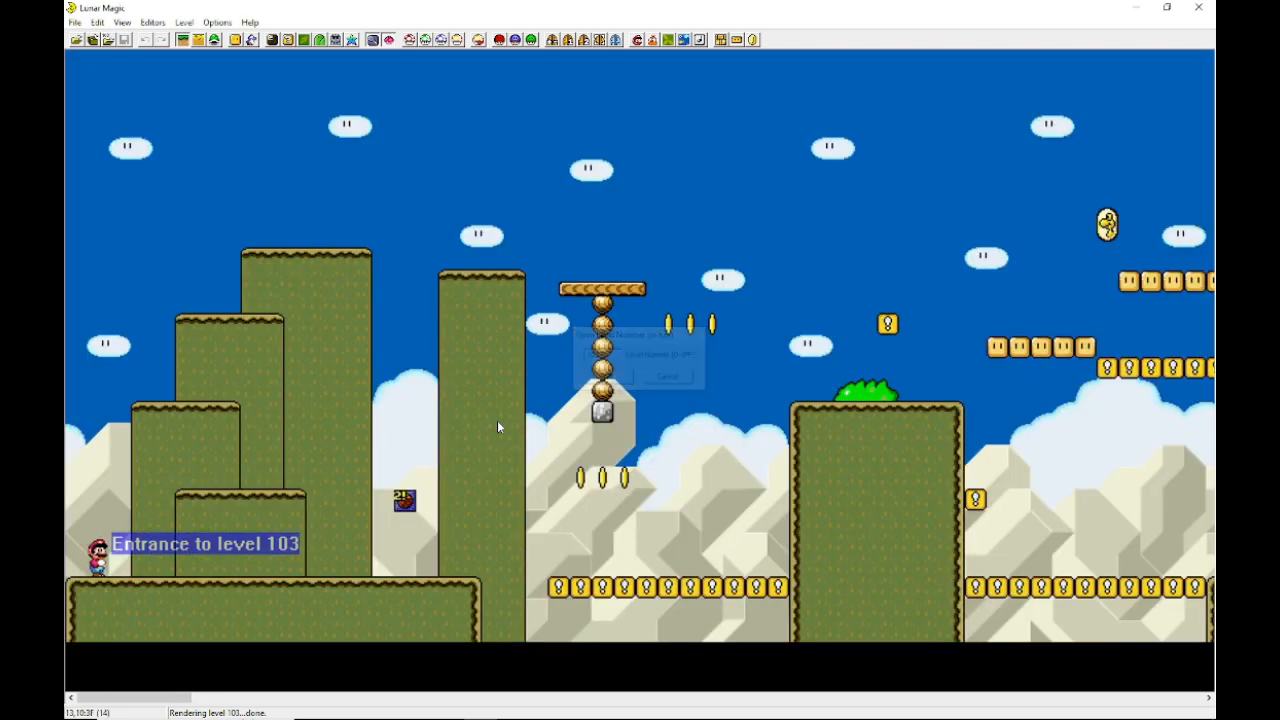
# Step: Open level 102 by its level number
pyautogui.click(108, 40)
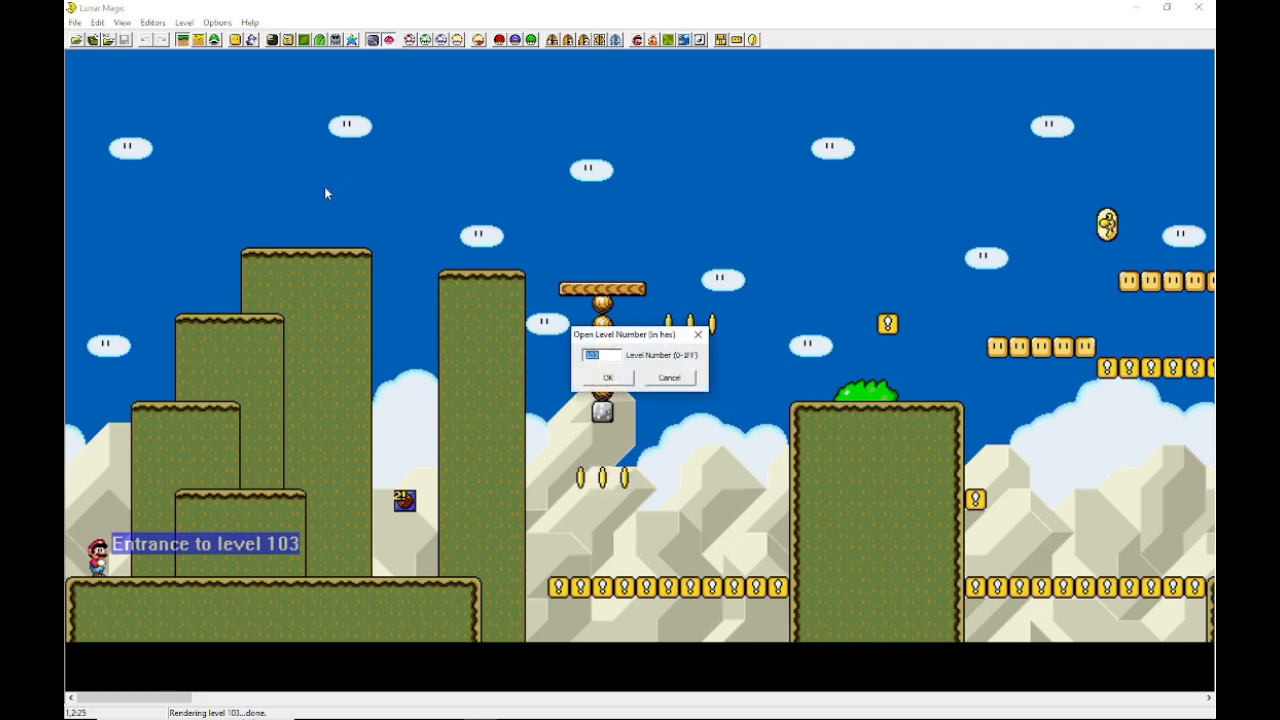
pyautogui.write('102')
pyautogui.press('Return')
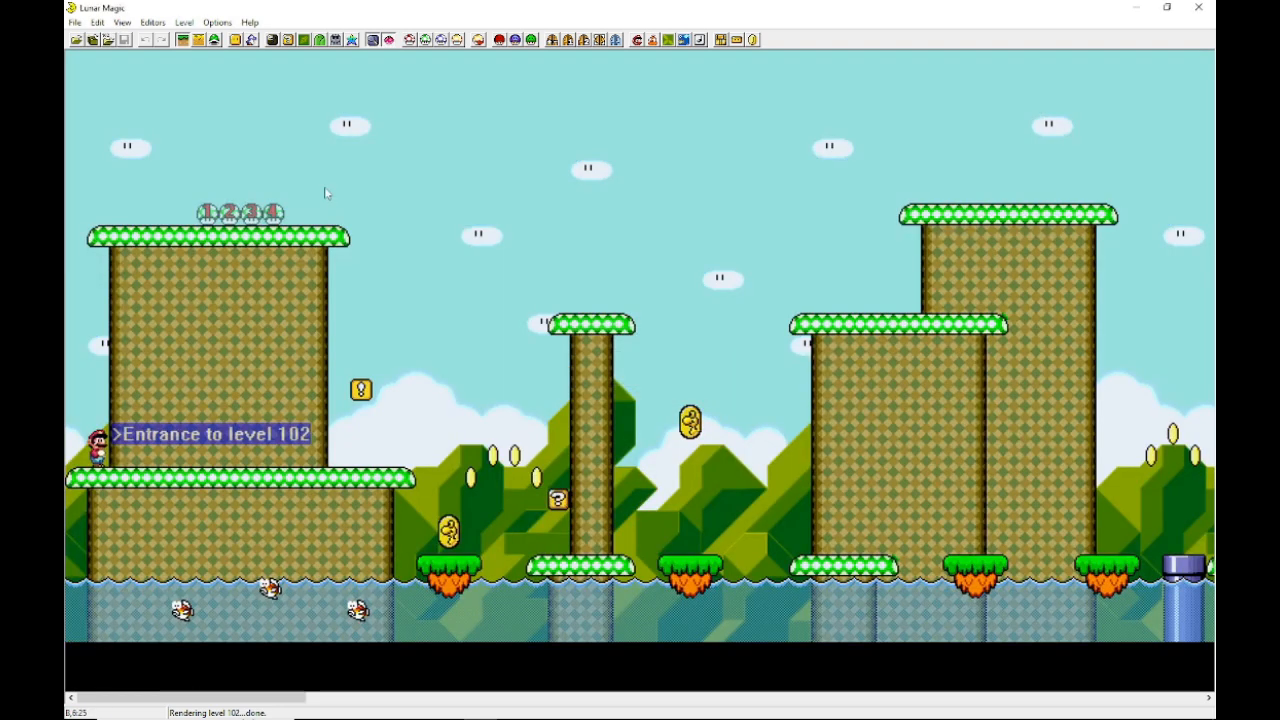
# Step: Open level 101 by its level number
pyautogui.click(108, 40)
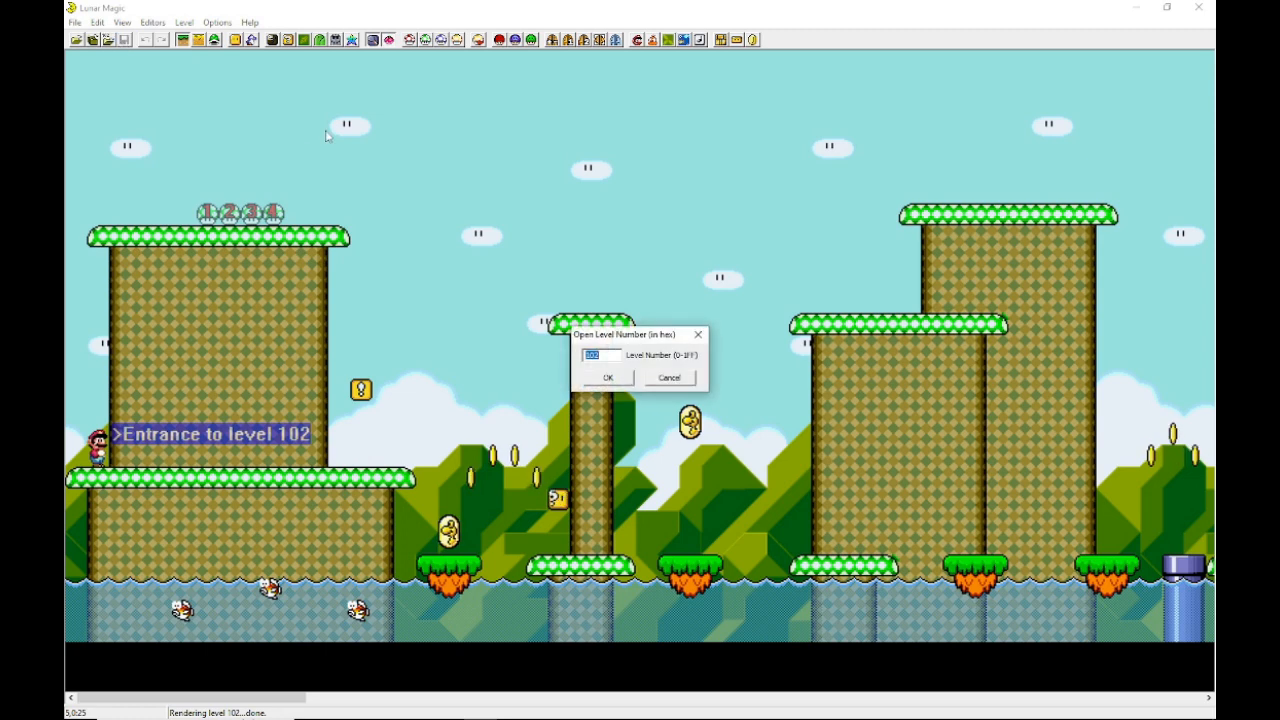
pyautogui.write('101')
pyautogui.press('Return')
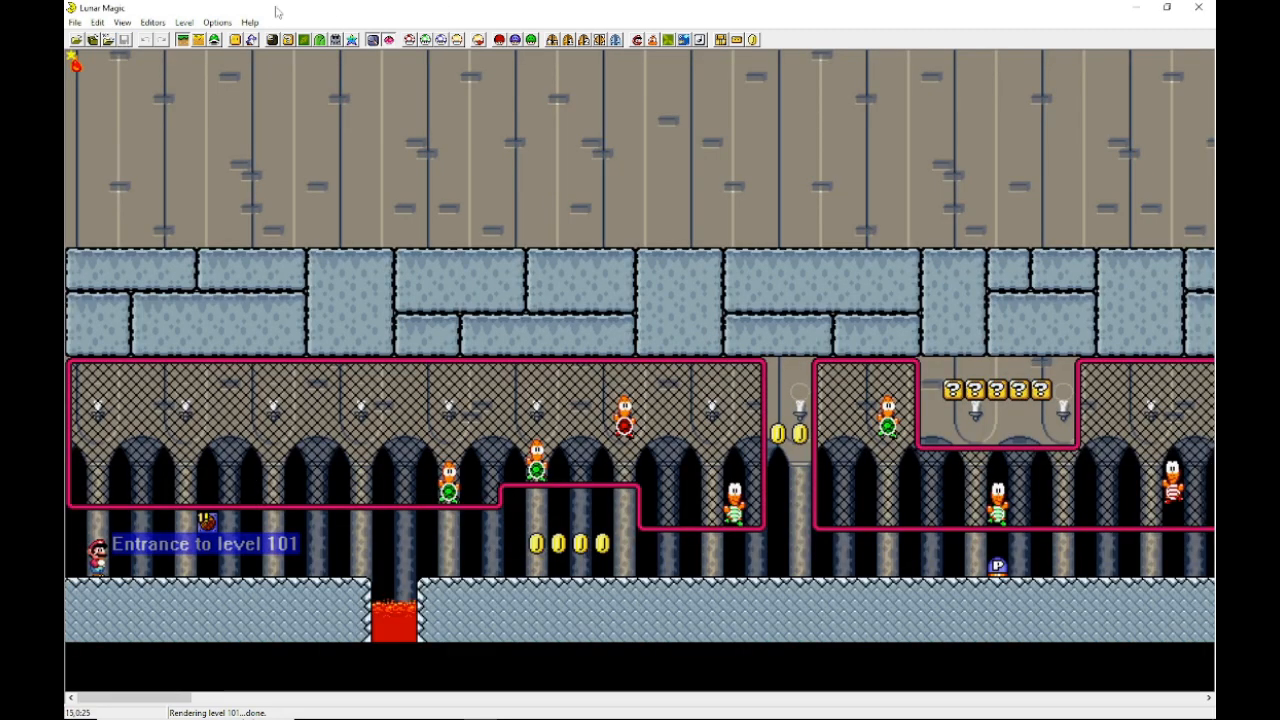
# Step: Return to level 105 by its level number
pyautogui.click(108, 40)
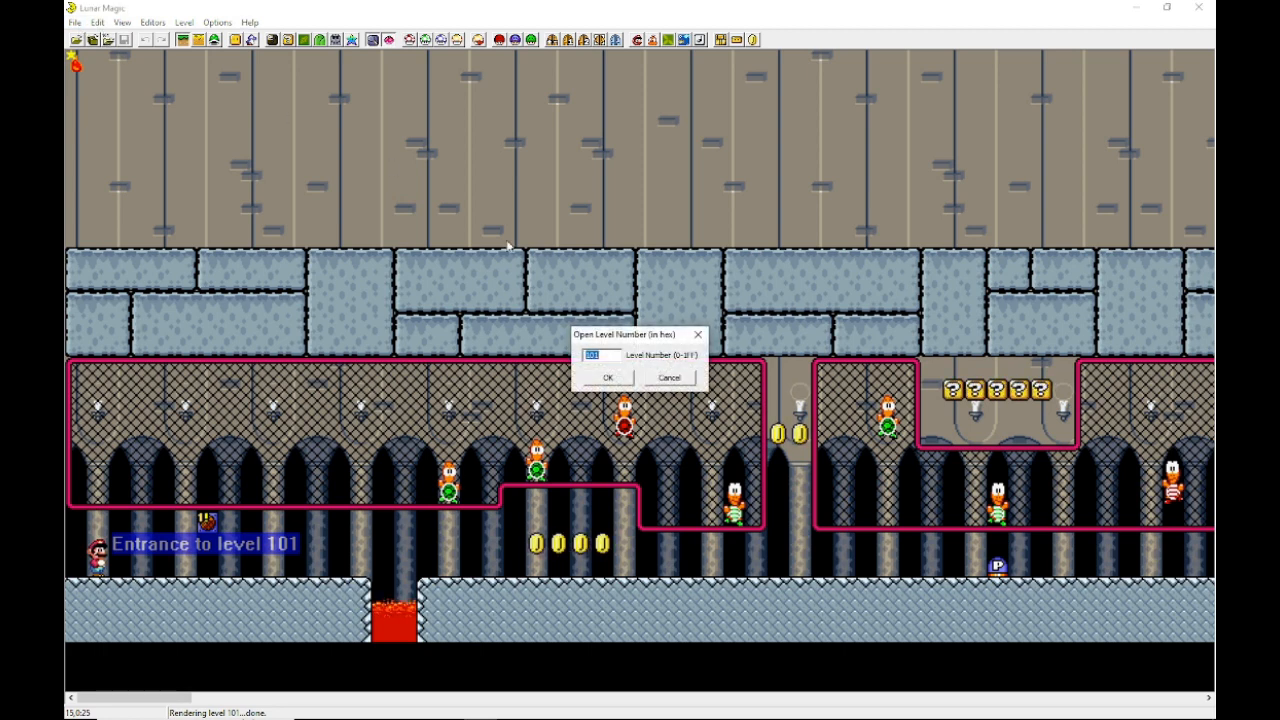
pyautogui.write('105')
pyautogui.press('Return')
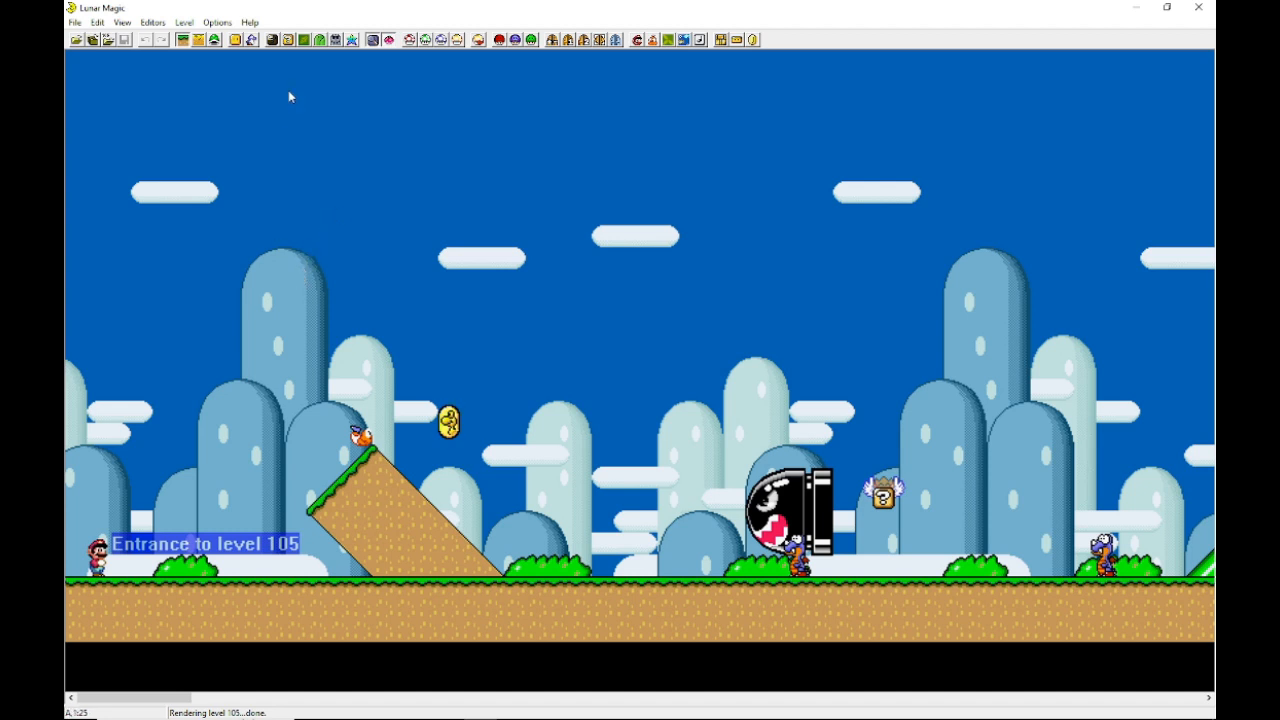
pyautogui.moveTo(338, 191); pyautogui.dragTo(616, 168)
pyautogui.click(581, 221)
pyautogui.moveTo(667, 172); pyautogui.dragTo(786, 283)
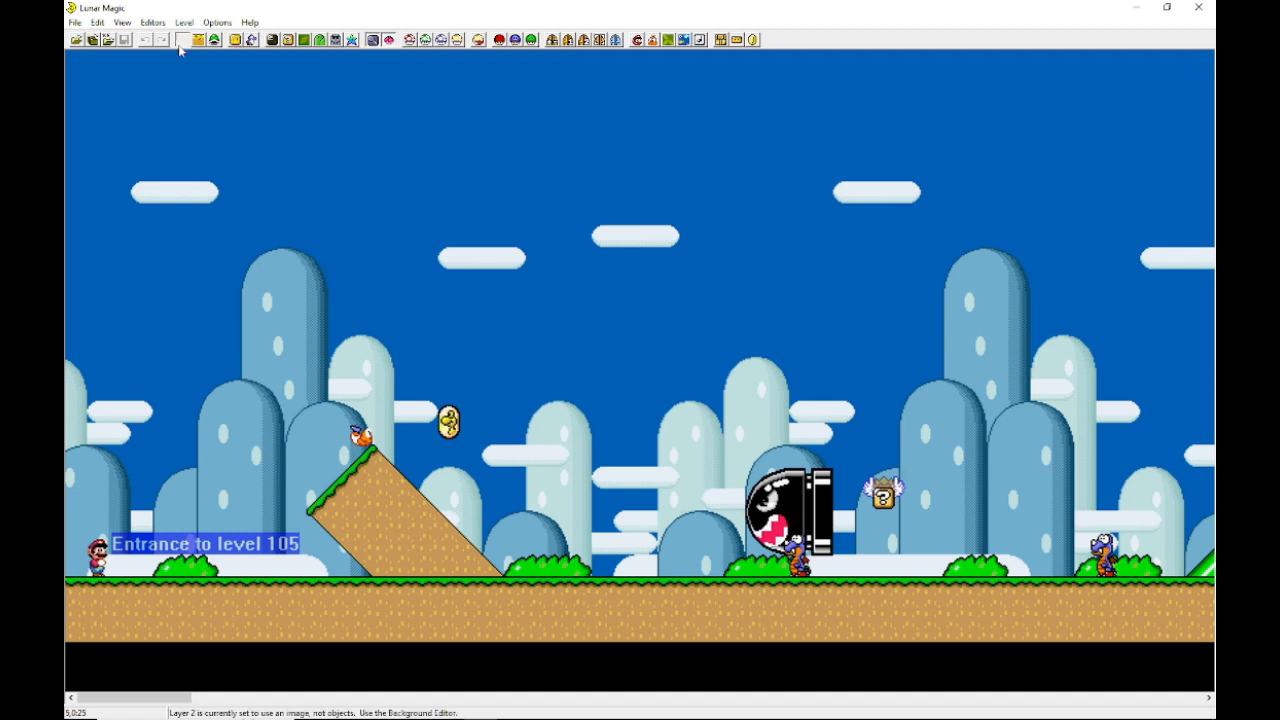
# Step: Open the Add Objects window, browse its object list, and move the window aside
pyautogui.click(235, 40)
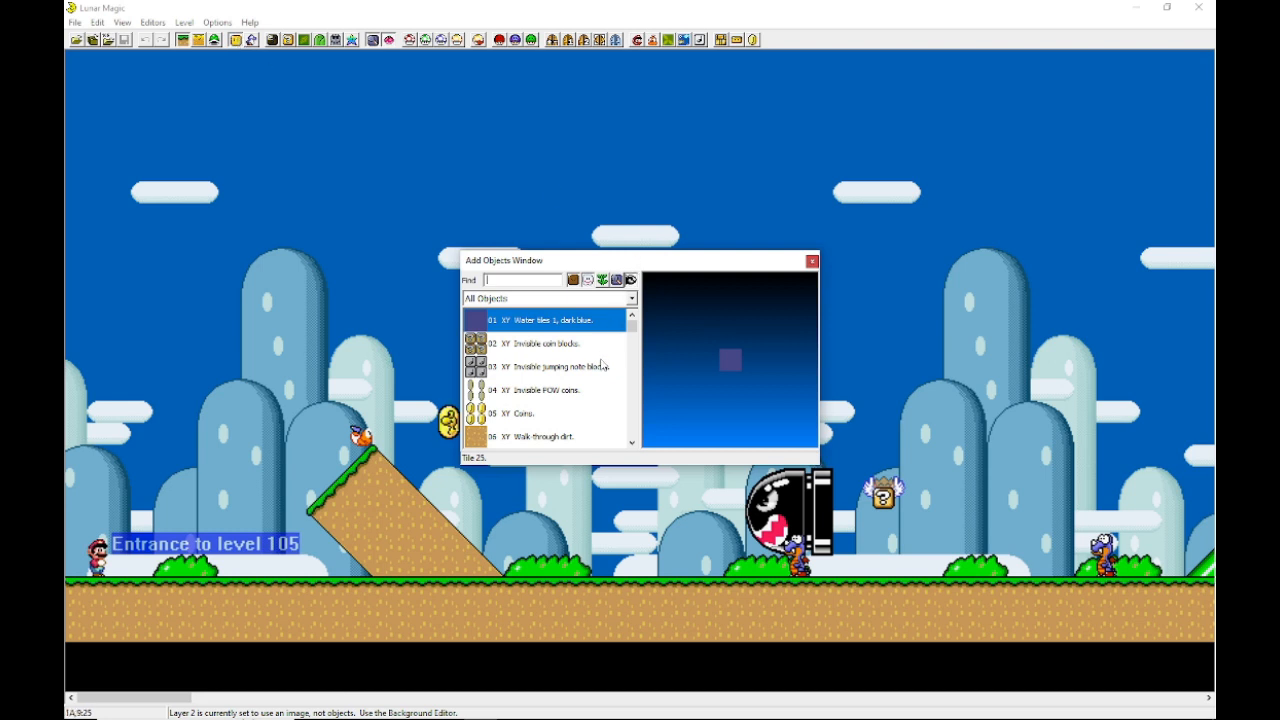
pyautogui.scroll(-5, 601, 365)
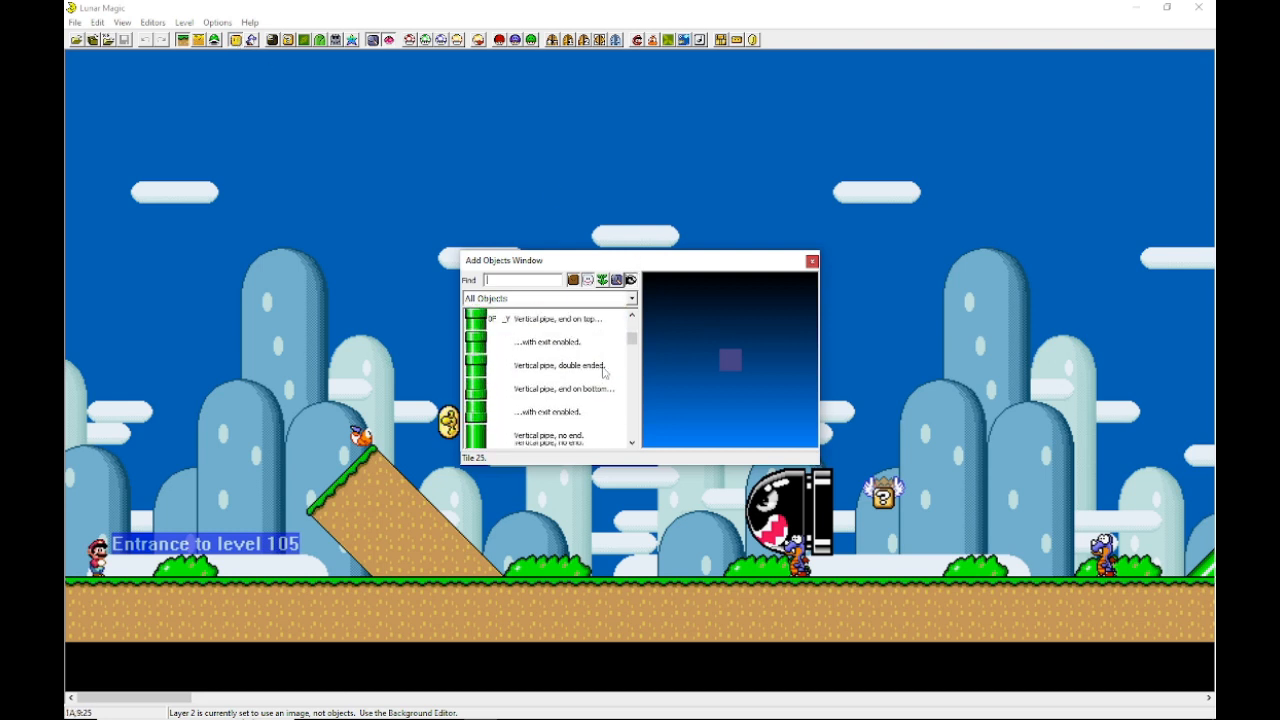
pyautogui.scroll(-3, 603, 373)
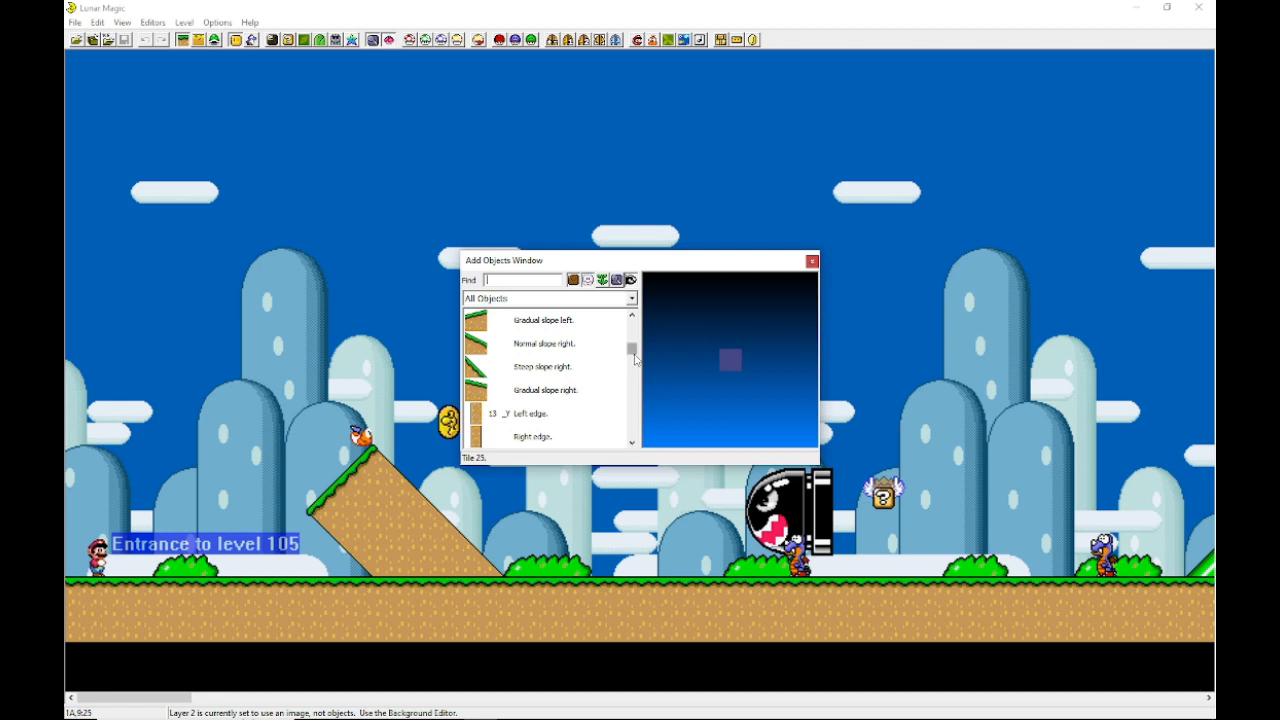
pyautogui.moveTo(635, 360); pyautogui.dragTo(671, 369)
pyautogui.scroll(1, 495, 373)
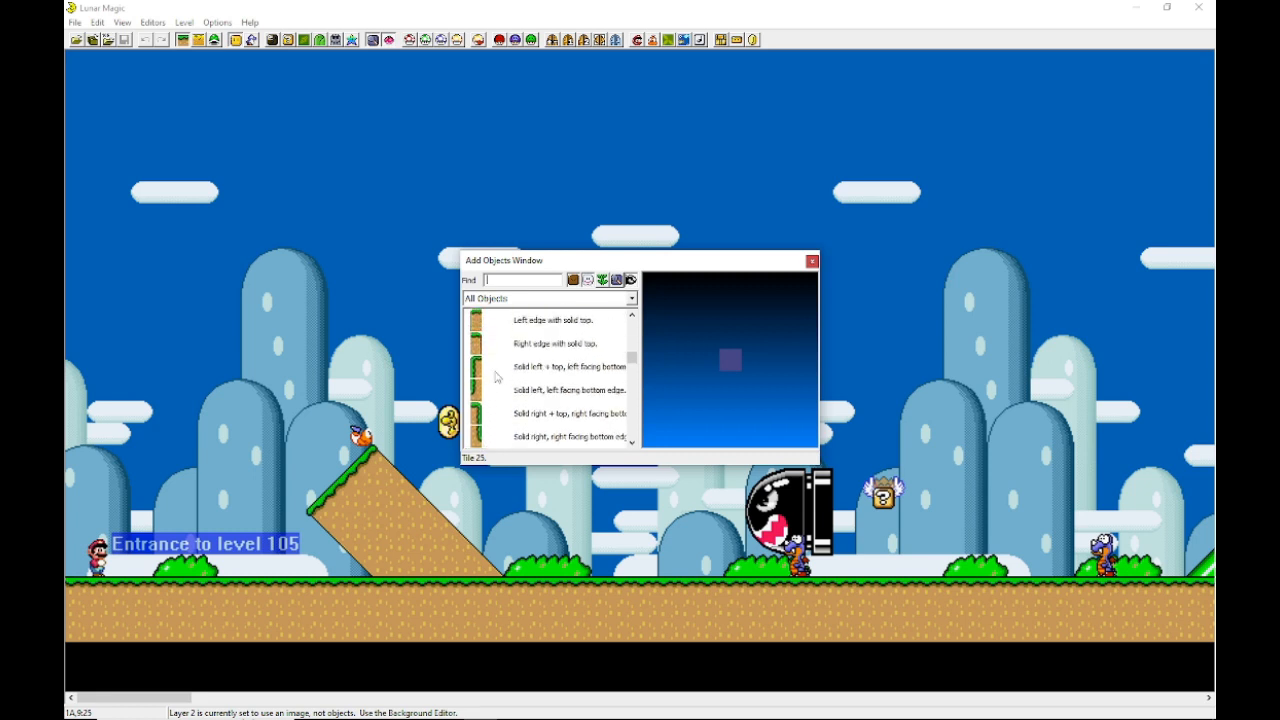
pyautogui.click(512, 368)
pyautogui.scroll(3, 523, 391)
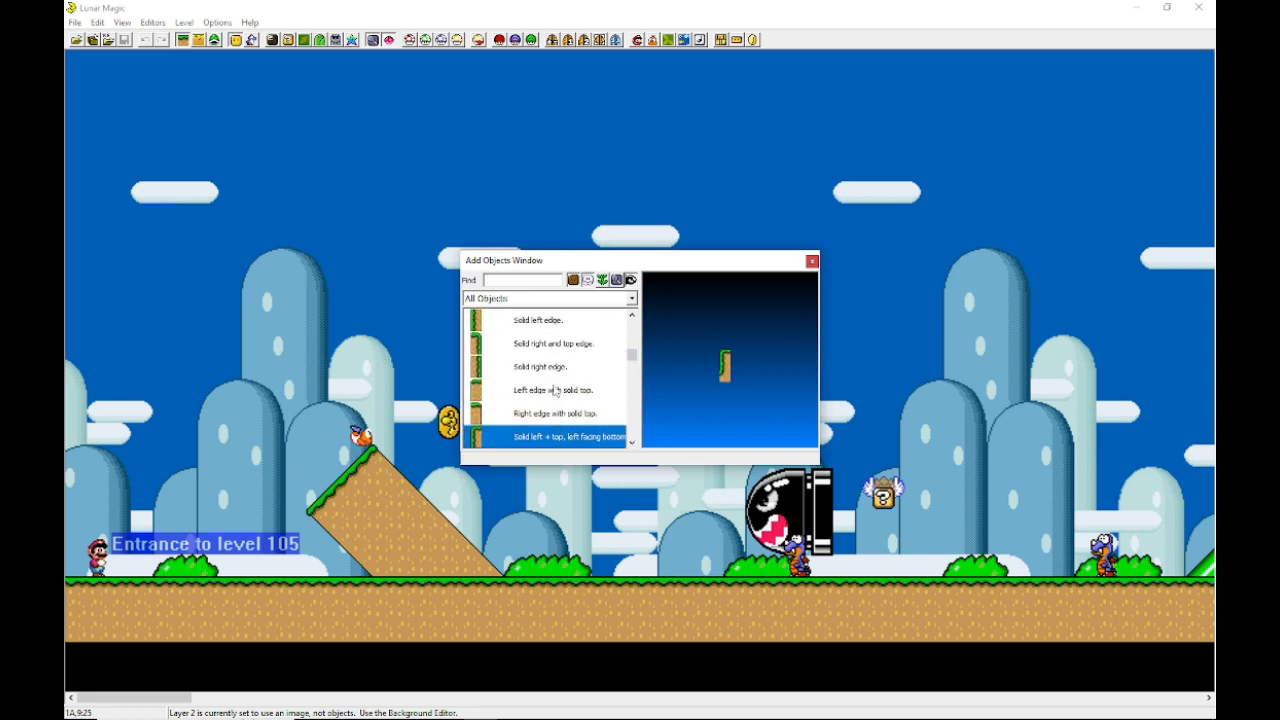
pyautogui.scroll(1, 555, 390)
pyautogui.scroll(-3, 556, 391)
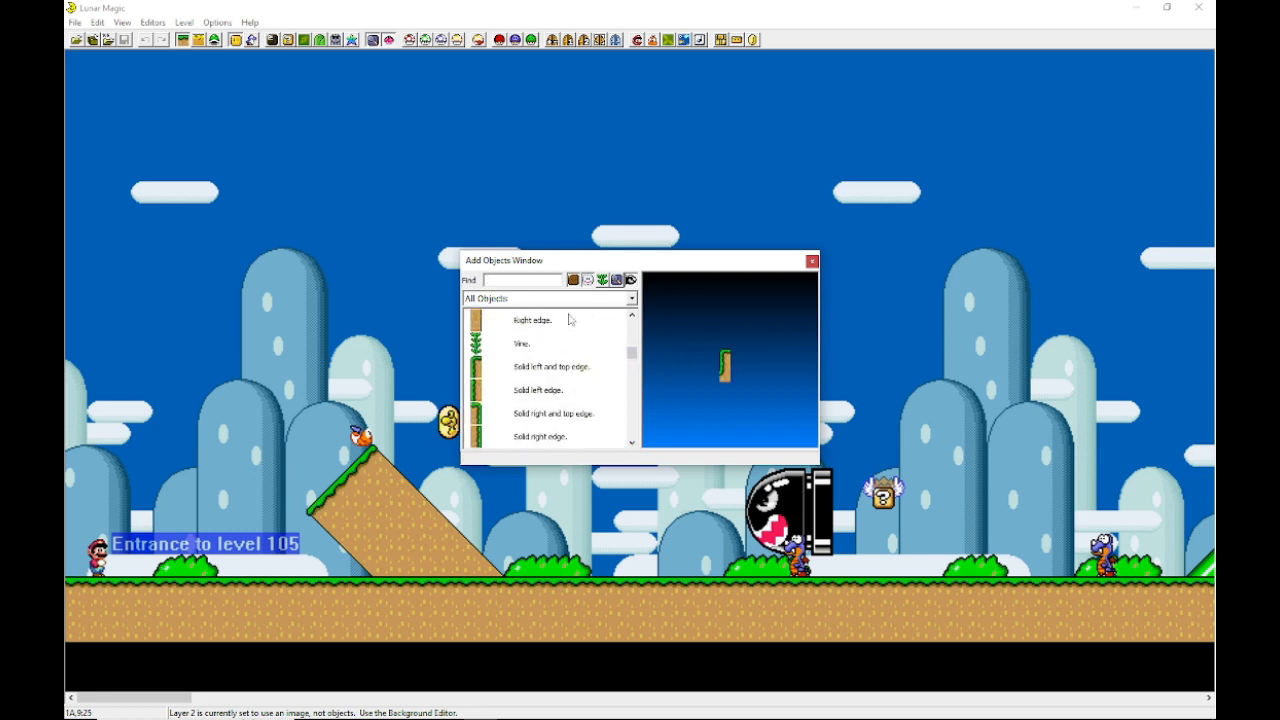
pyautogui.moveTo(521, 265); pyautogui.dragTo(728, 174)
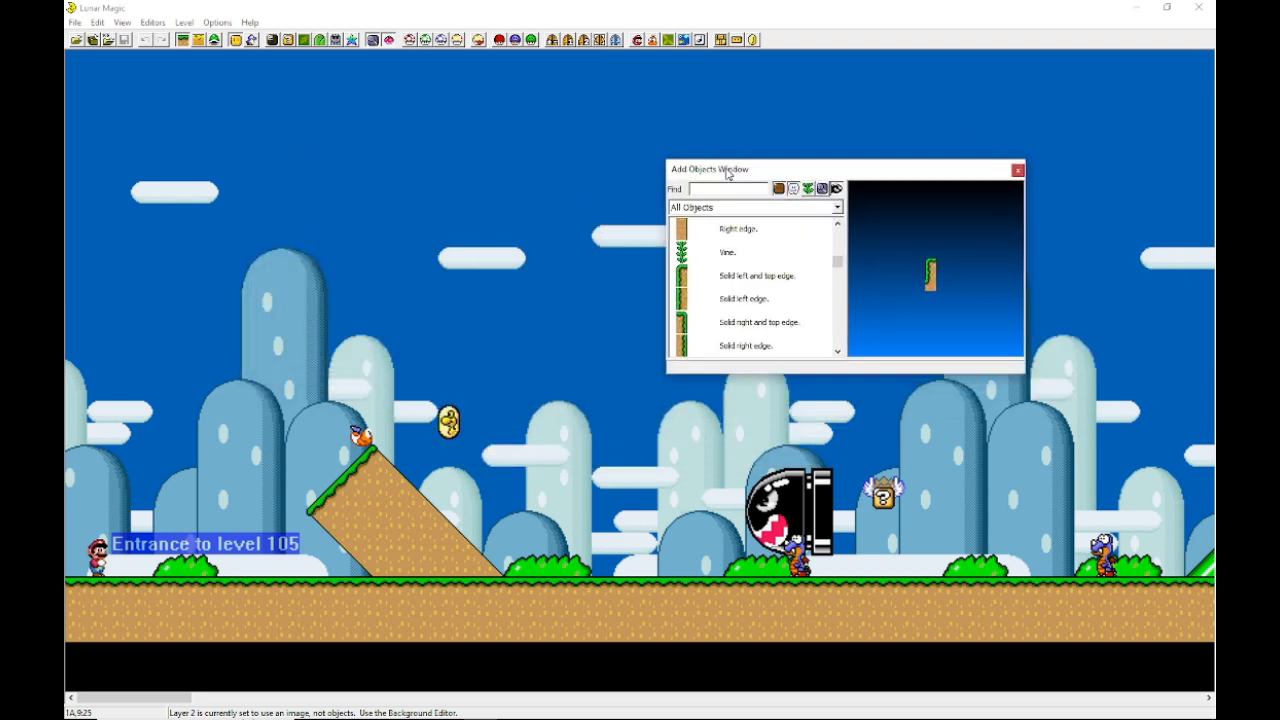
# Step: Insert a Left edge object on the ground between the hill slope and Banzai Bill, then delete it
pyautogui.scroll(3, 742, 268)
pyautogui.click(737, 281)
pyautogui.rightClick(608, 540)
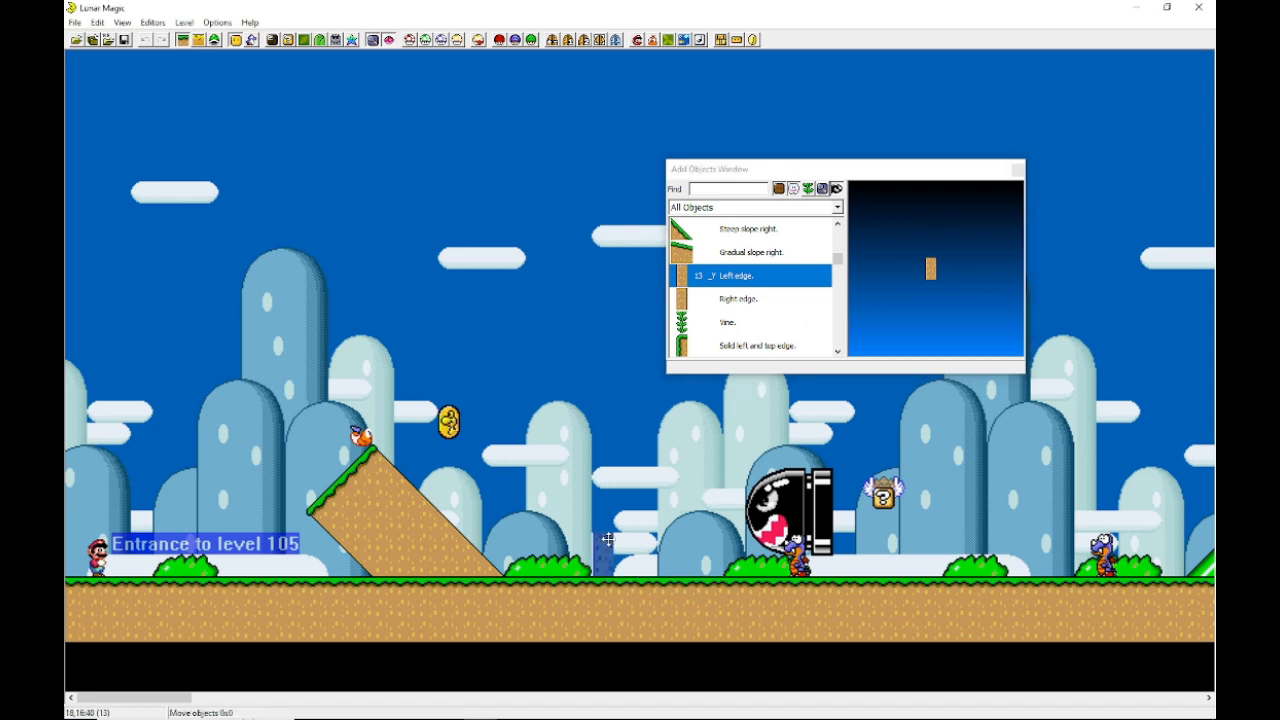
pyautogui.click(649, 503)
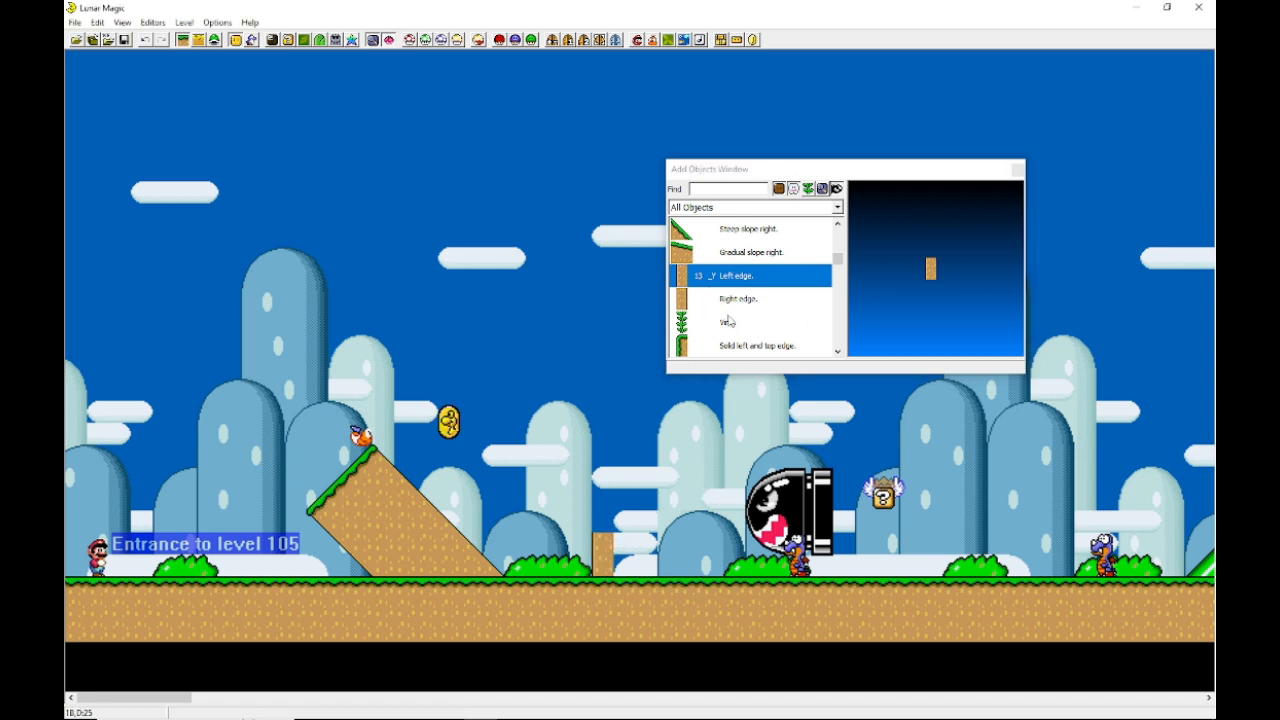
pyautogui.moveTo(649, 500); pyautogui.dragTo(606, 547)
pyautogui.press('Delete')
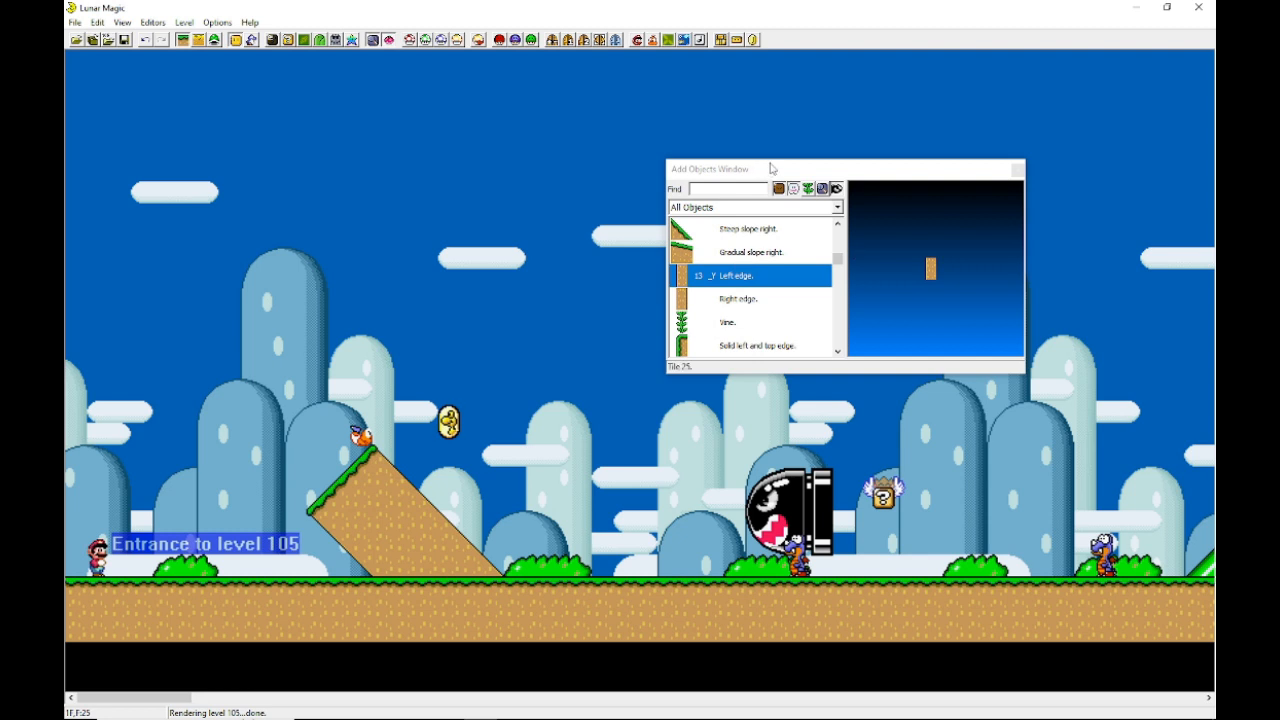
# Step: Move the Add Objects window higher and browse the object list around the Left edge entry
pyautogui.click(710, 172)
pyautogui.moveTo(464, 135); pyautogui.dragTo(680, 101)
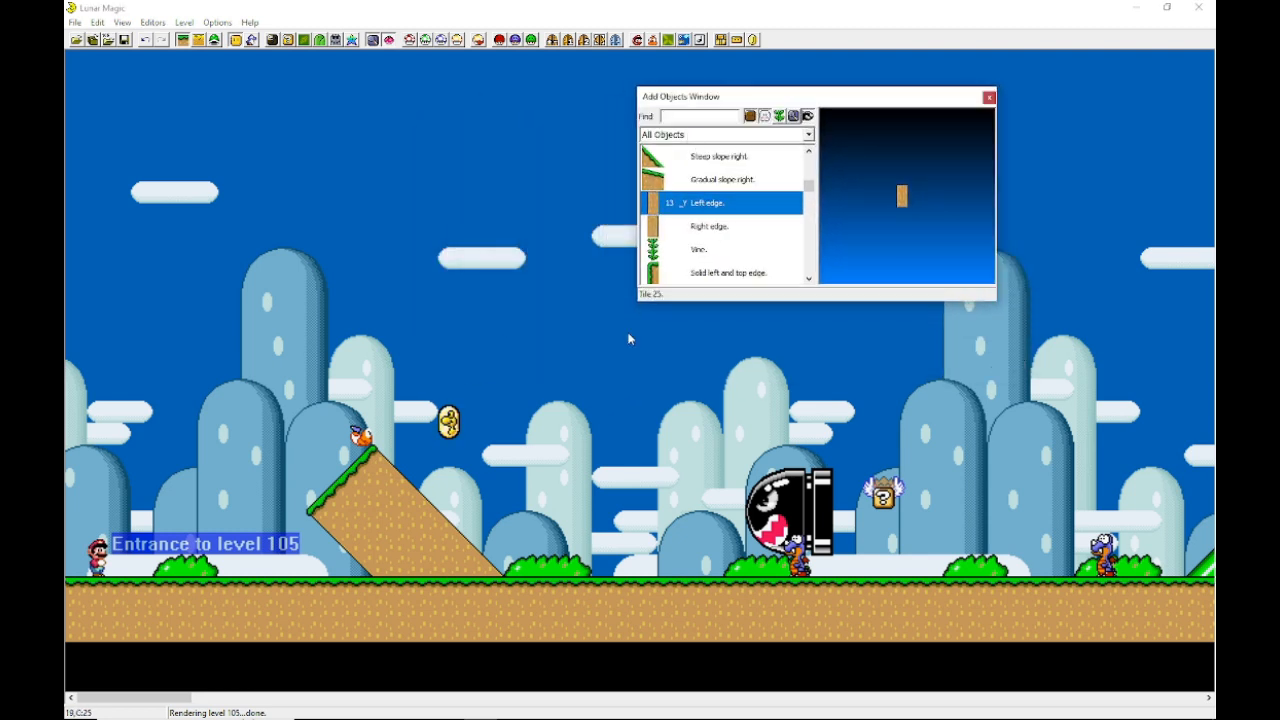
pyautogui.scroll(10, 725, 210)
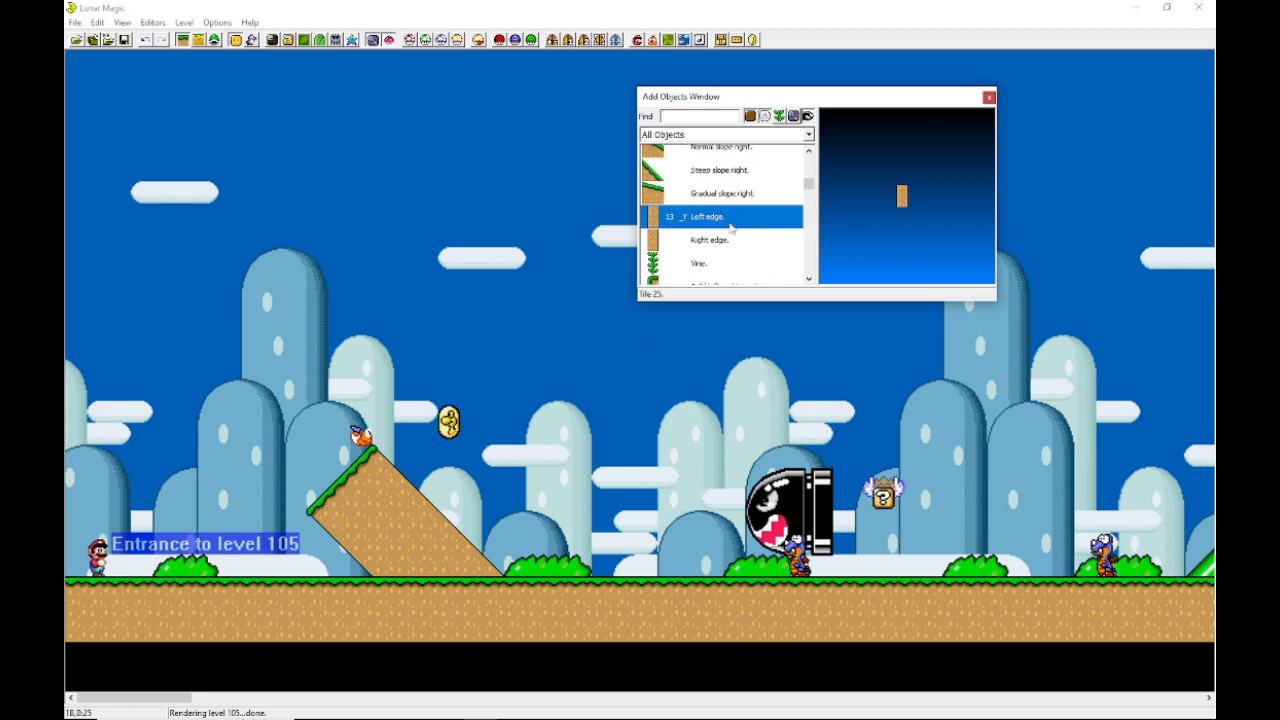
pyautogui.scroll(-10, 714, 237)
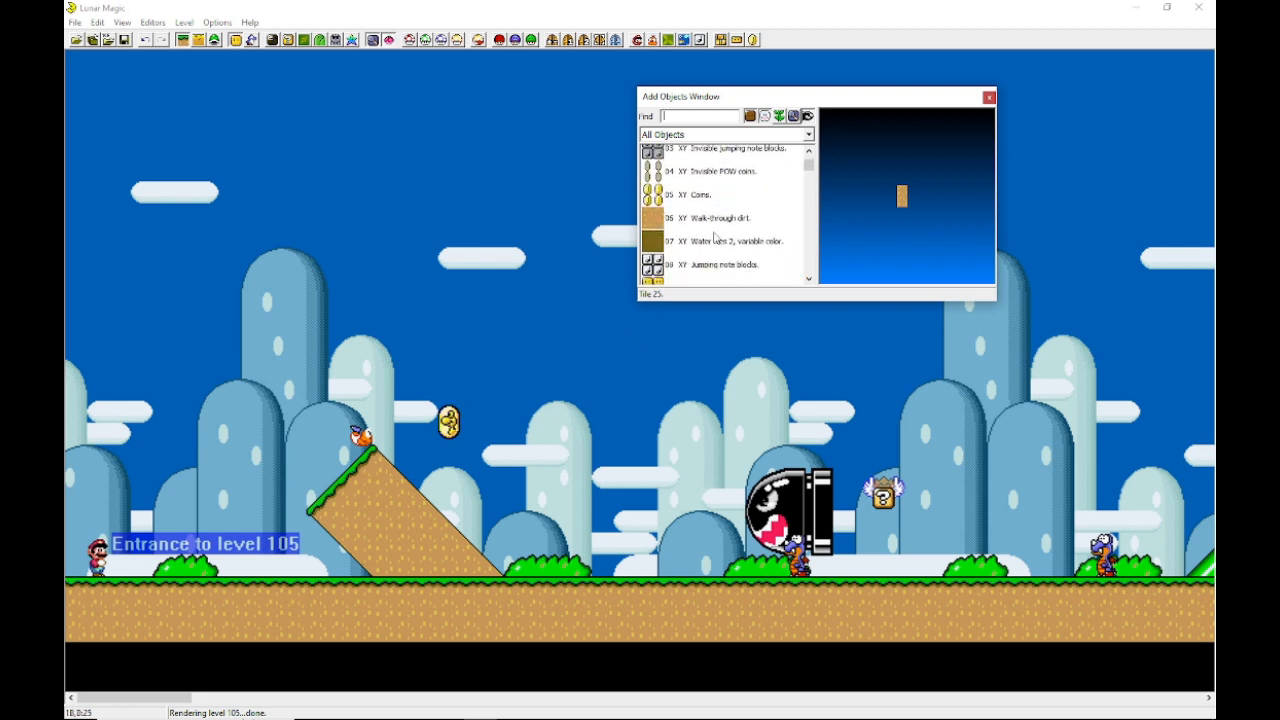
pyautogui.scroll(-6, 709, 243)
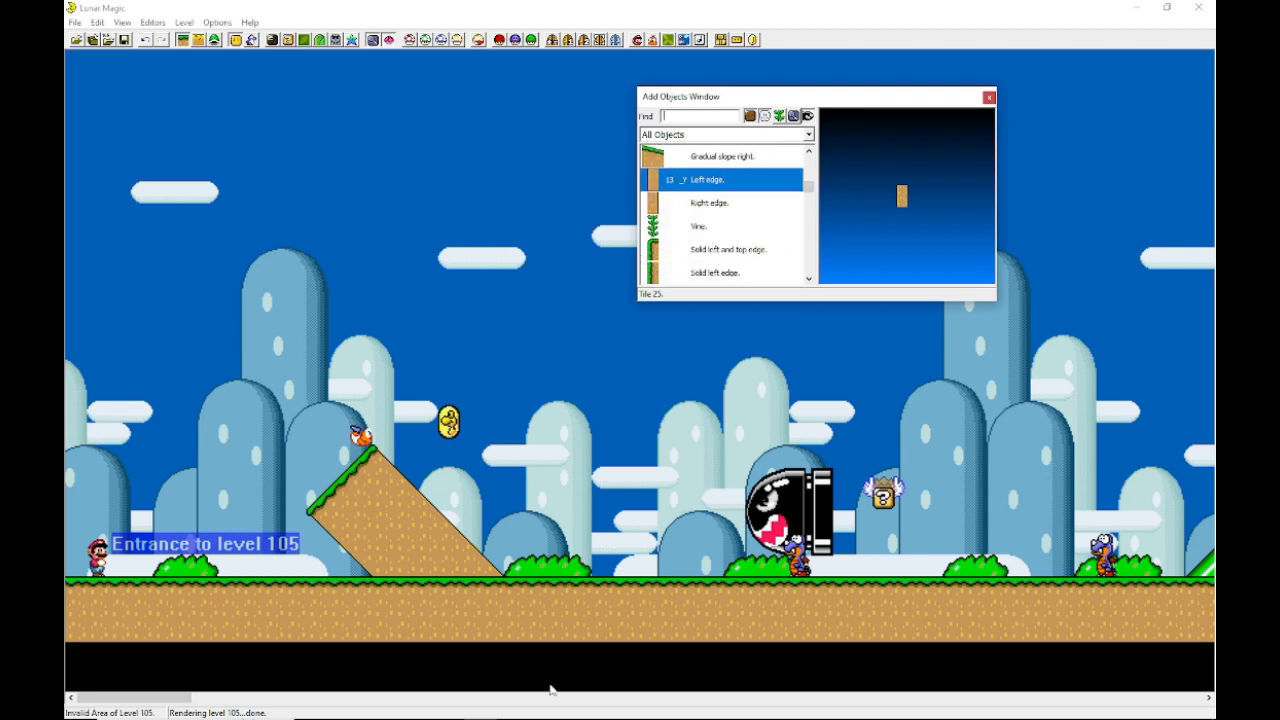
pyautogui.click(683, 201)
pyautogui.click(684, 178)
pyautogui.click(688, 221)
pyautogui.click(693, 185)
pyautogui.click(692, 207)
pyautogui.click(685, 164)
pyautogui.click(686, 183)
# Step: Insert a Left edge object in the sky, move it onto the ground beside Banzai Bill, and save the level
pyautogui.rightClick(474, 205)
pyautogui.click(516, 224)
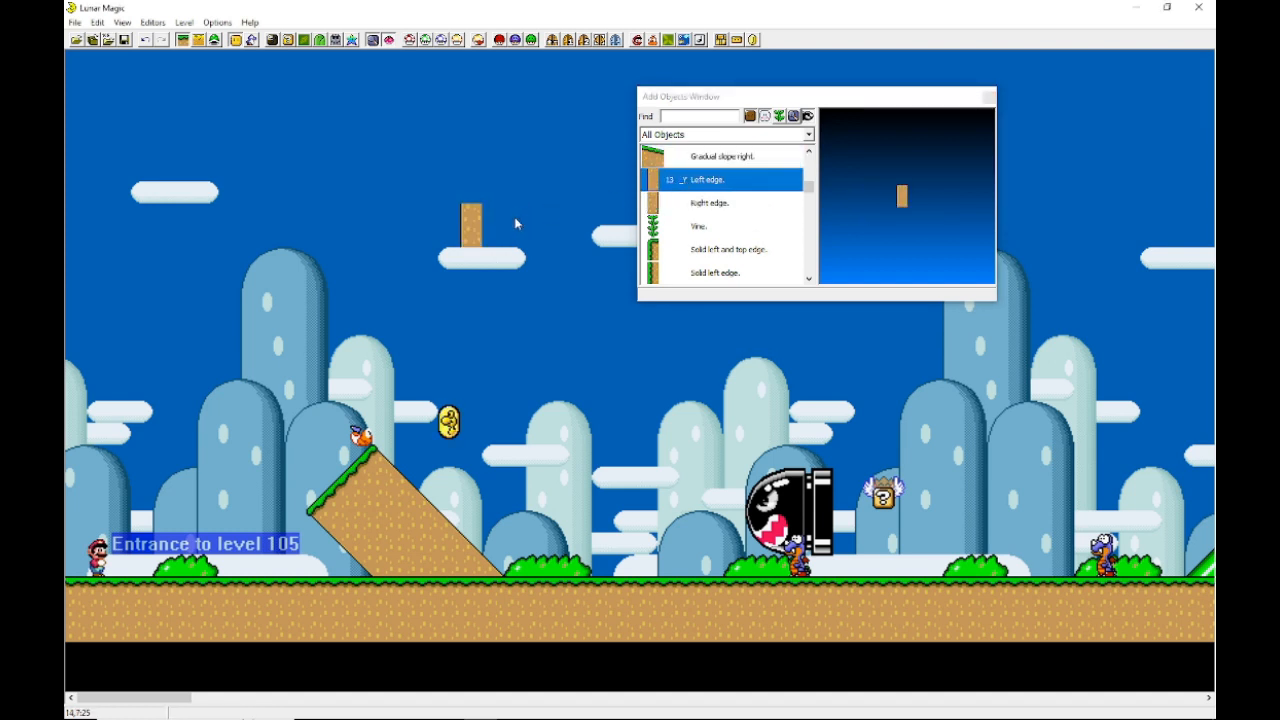
pyautogui.moveTo(469, 227); pyautogui.dragTo(634, 515)
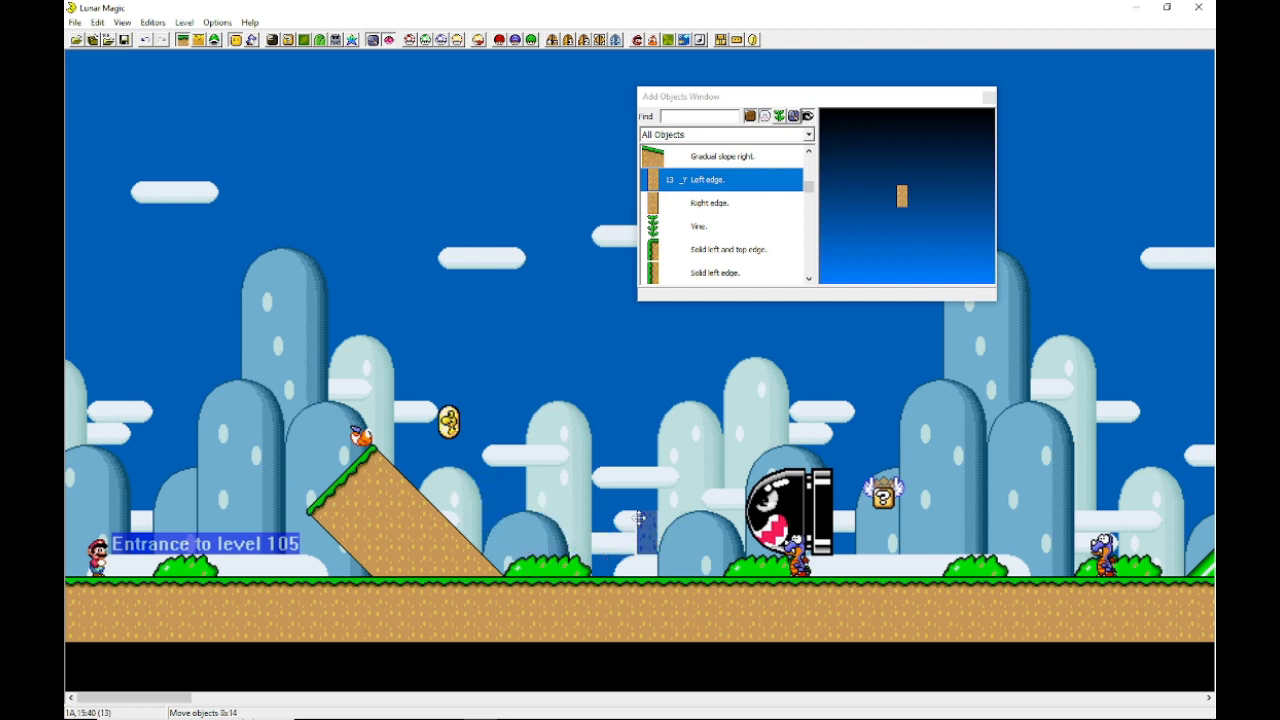
pyautogui.click(632, 513)
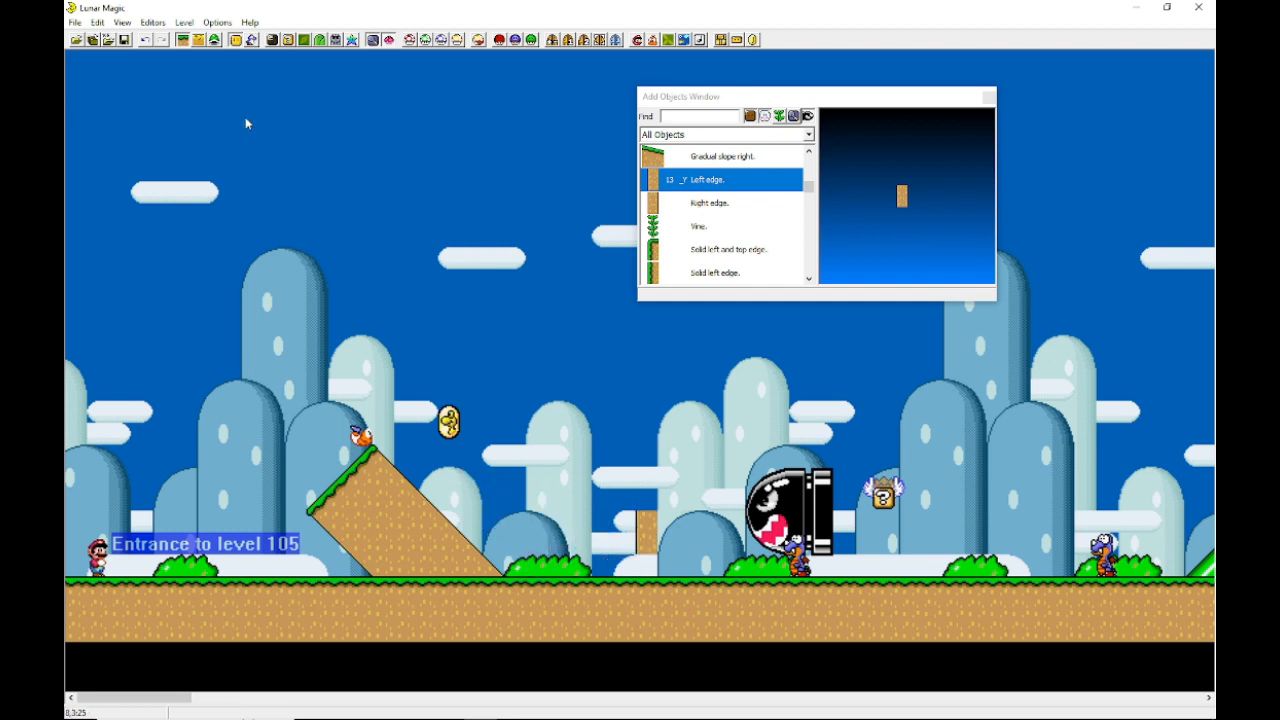
pyautogui.click(124, 40)
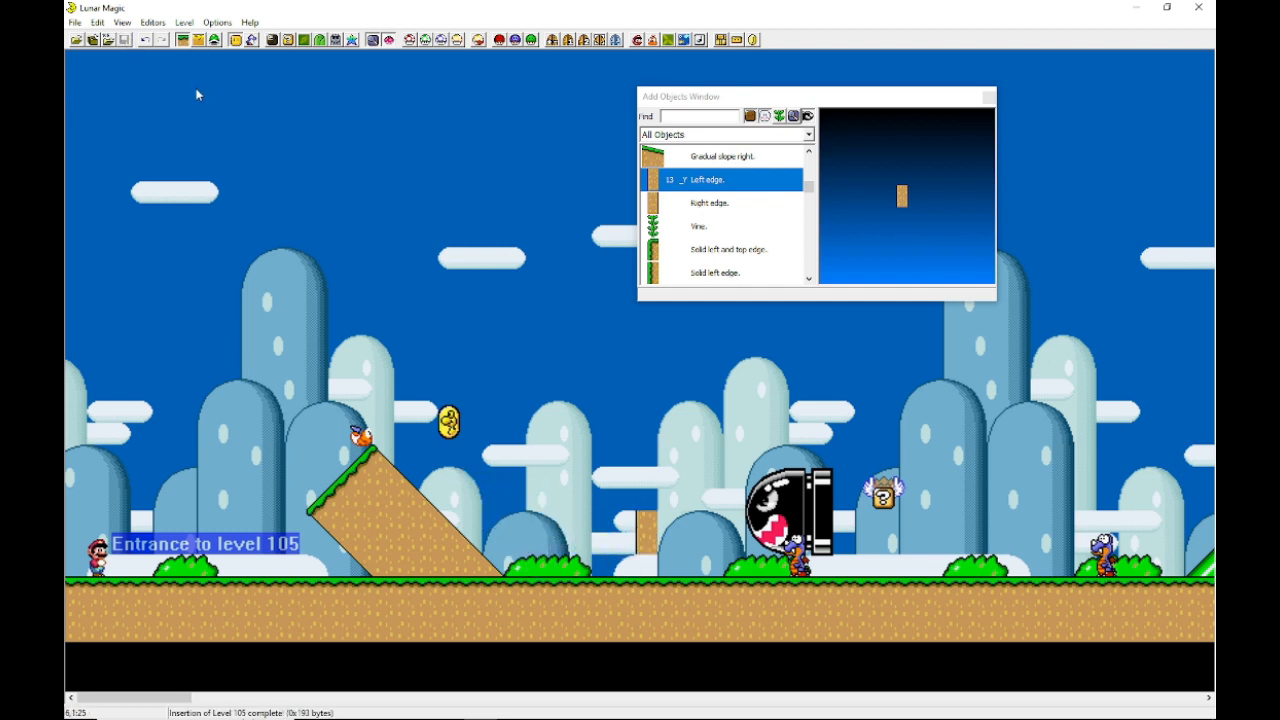
# Step: Delete the placed Left edge object from the ground
pyautogui.click(647, 525)
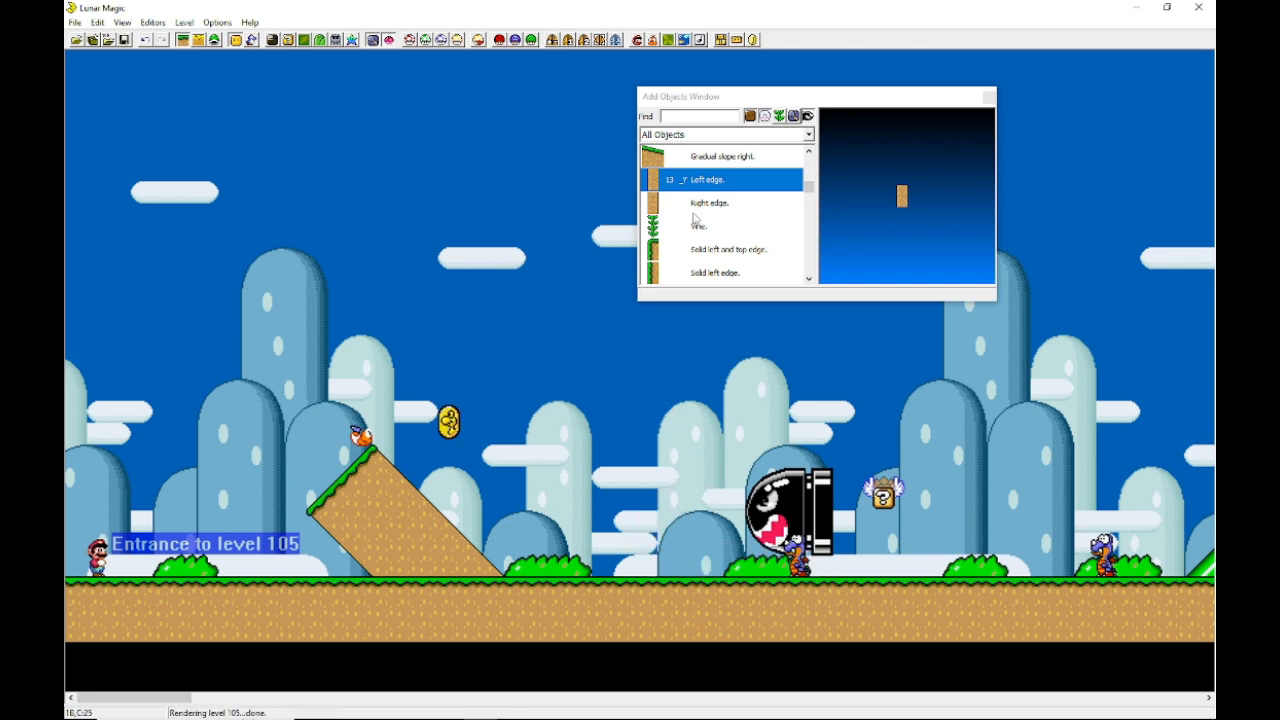
pyautogui.press('Delete')
# Step: Insert a Normal slope left object on the ground between the grassy hill and Banzai Bill
pyautogui.scroll(3, 694, 218)
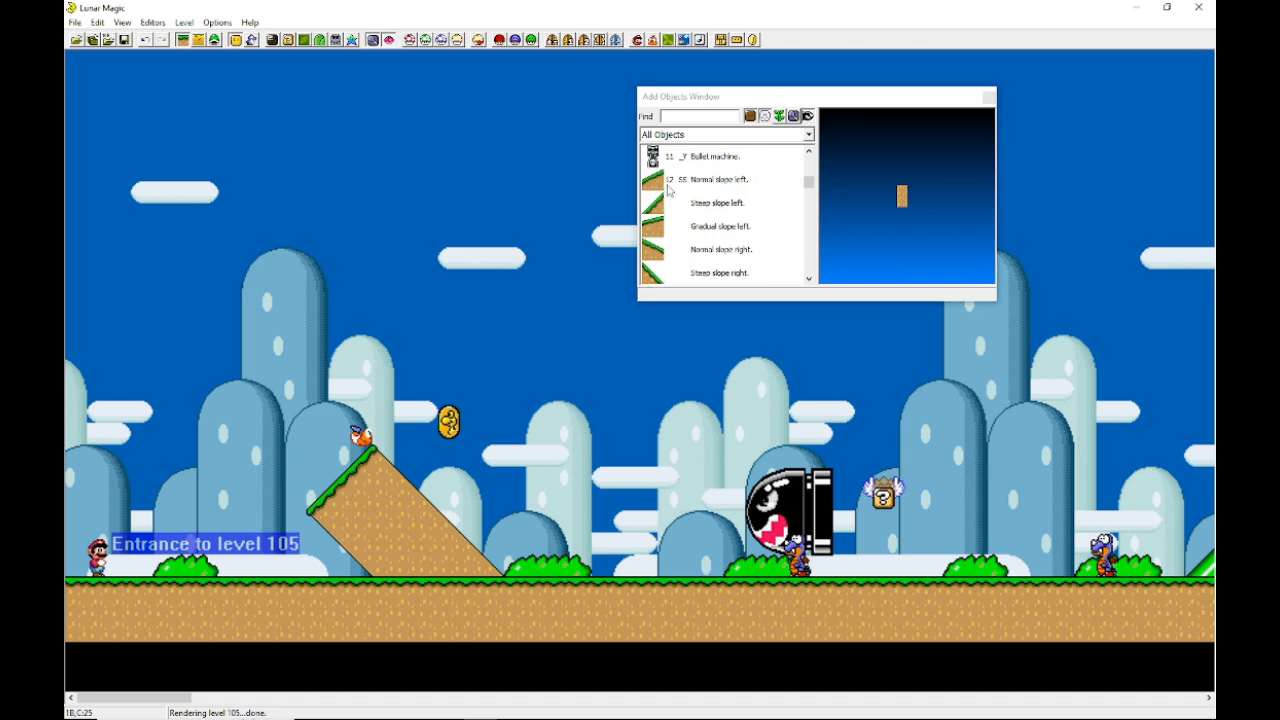
pyautogui.click(668, 182)
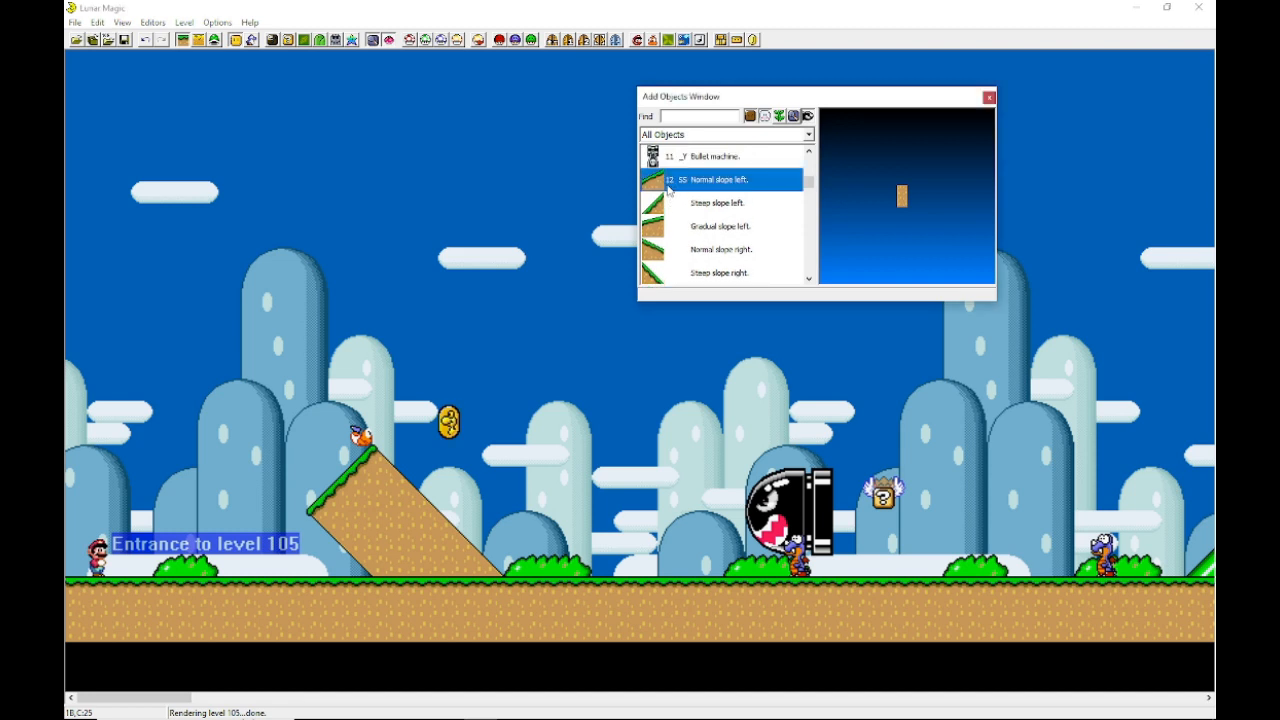
pyautogui.moveTo(636, 377); pyautogui.dragTo(633, 563, button='right')
pyautogui.click(623, 371)
# Step: Add a Solid right + top, right facing bottom edge object at the new slope's top, and save the level
pyautogui.scroll(-2, 651, 177)
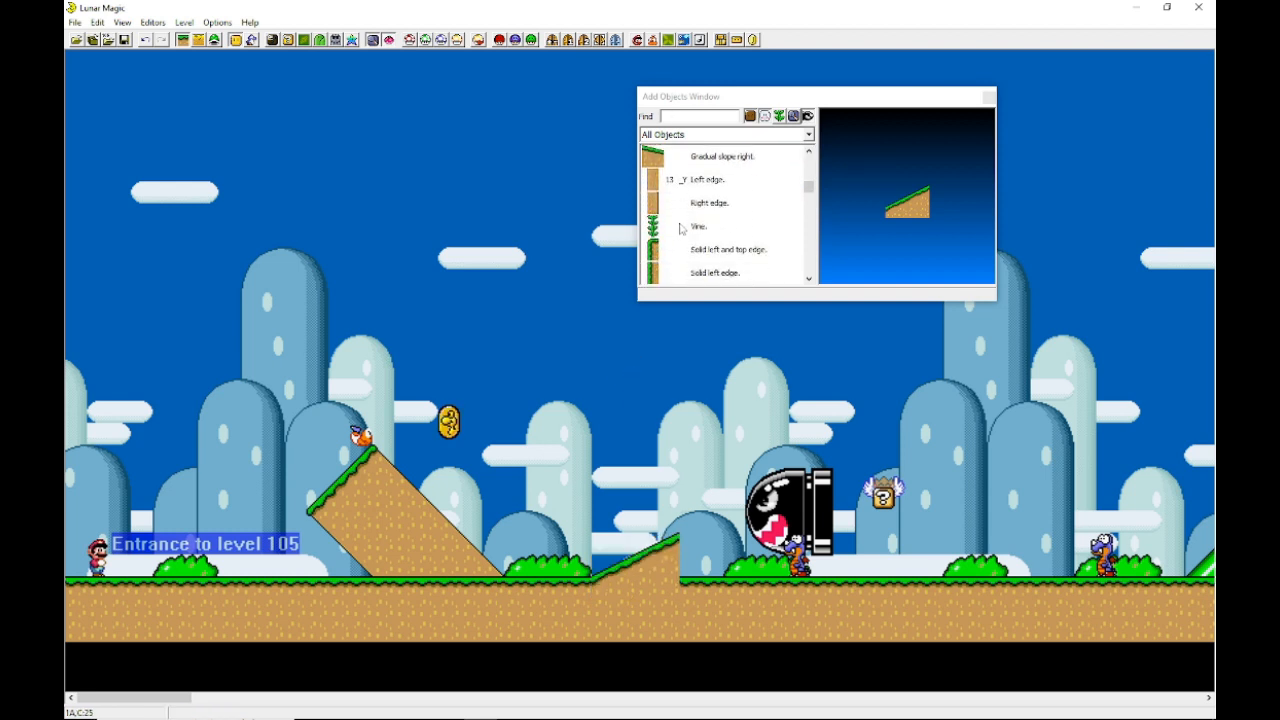
pyautogui.scroll(-1, 680, 229)
pyautogui.click(677, 227)
pyautogui.scroll(-2, 676, 234)
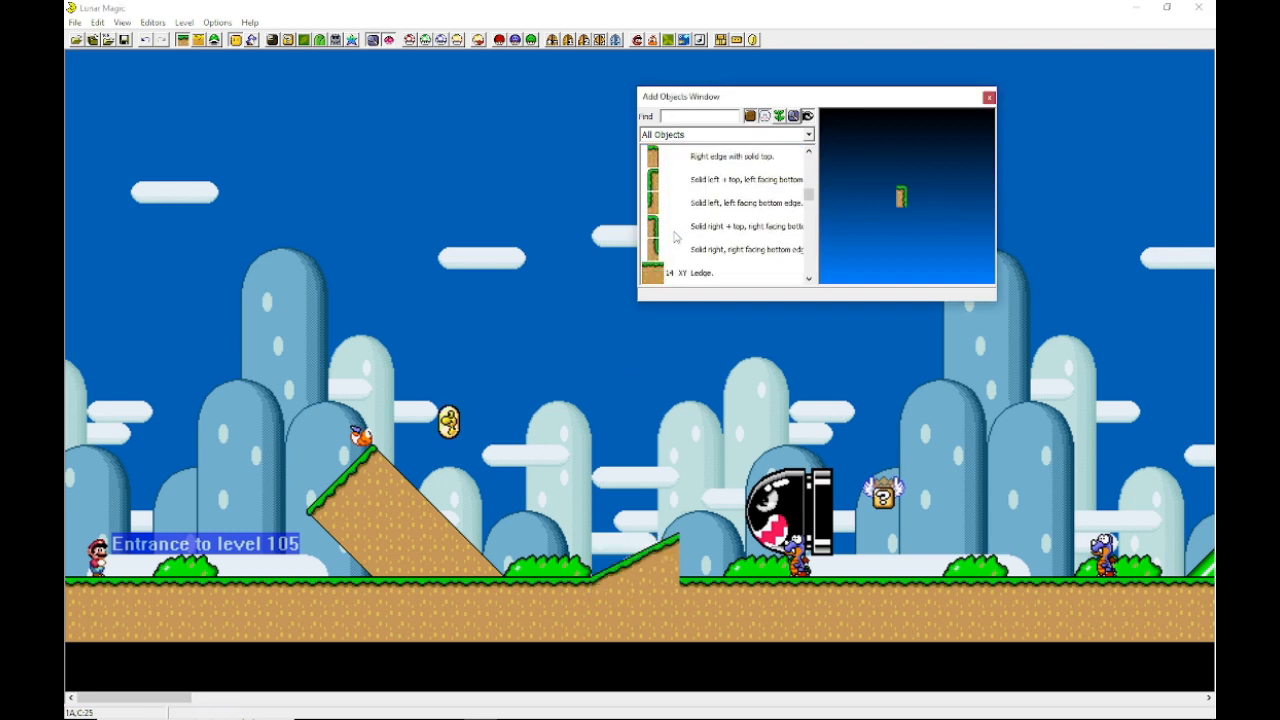
pyautogui.click(676, 232)
pyautogui.rightClick(689, 548)
pyautogui.click(707, 502)
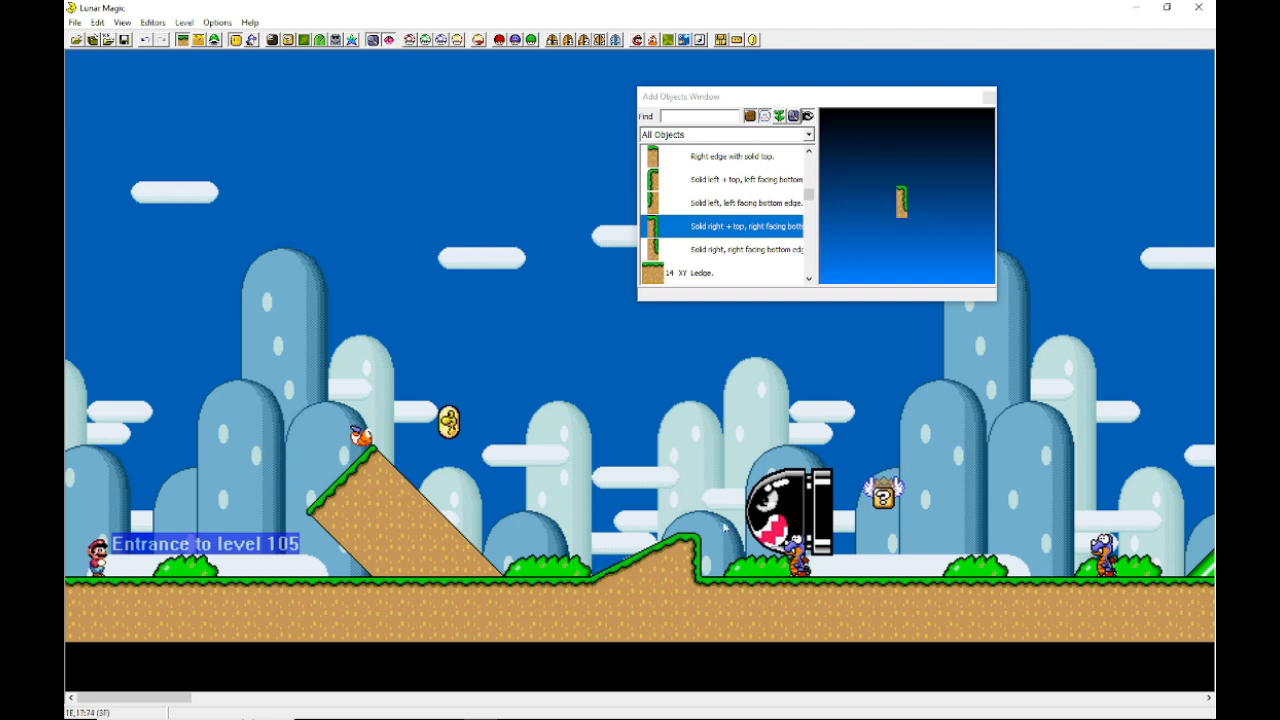
pyautogui.click(124, 40)
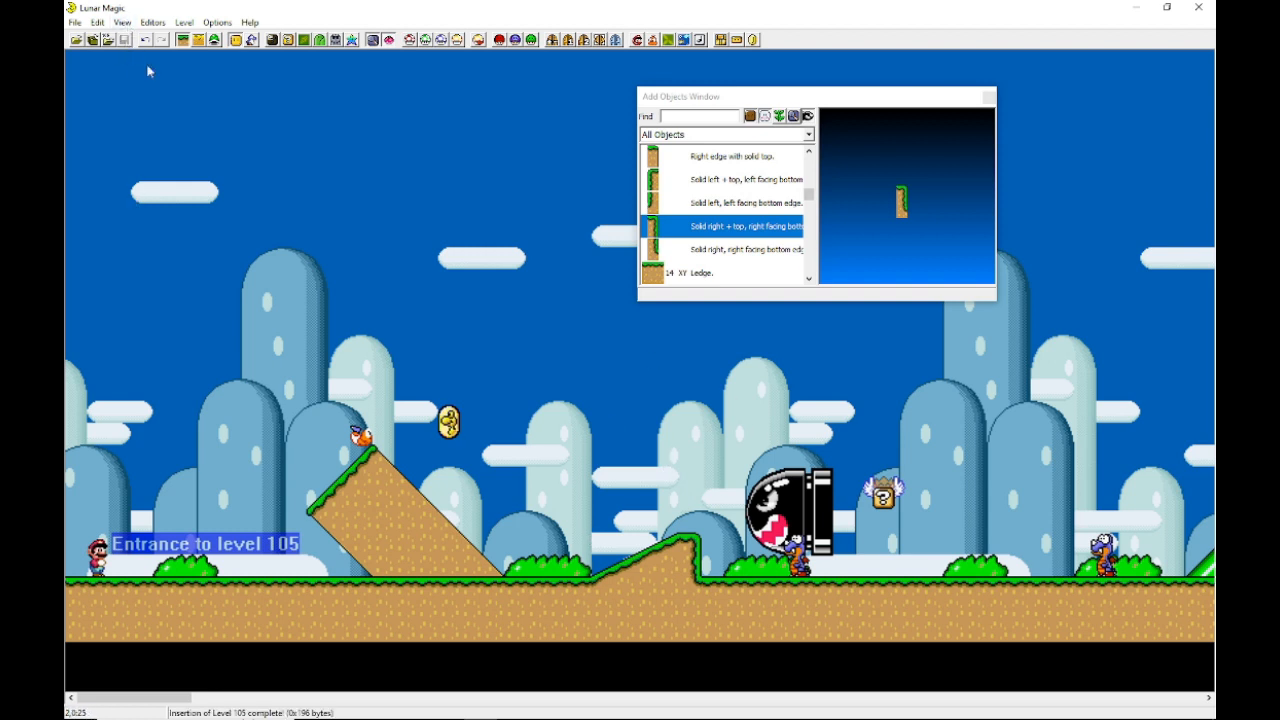
# Step: Move the Banzai Bill sprite slightly upward
pyautogui.click(437, 345)
pyautogui.hscroll(2, 612, 601)
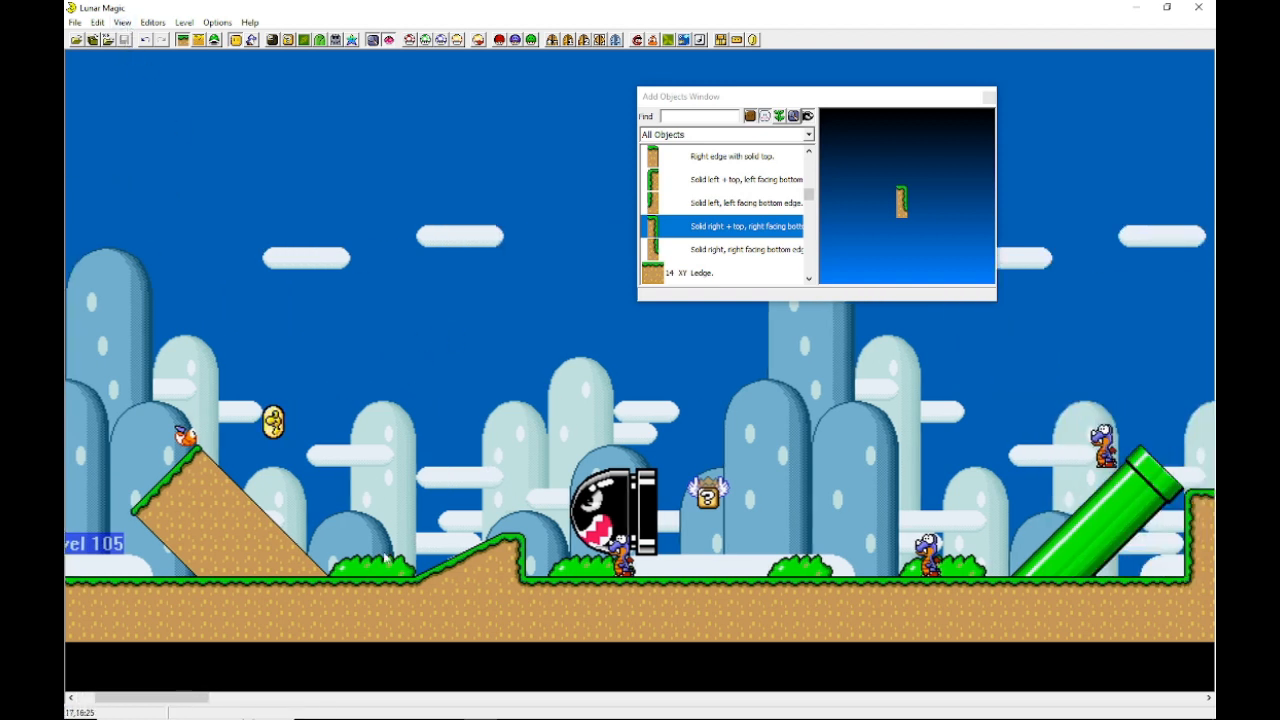
pyautogui.hscroll(-1, 356, 567)
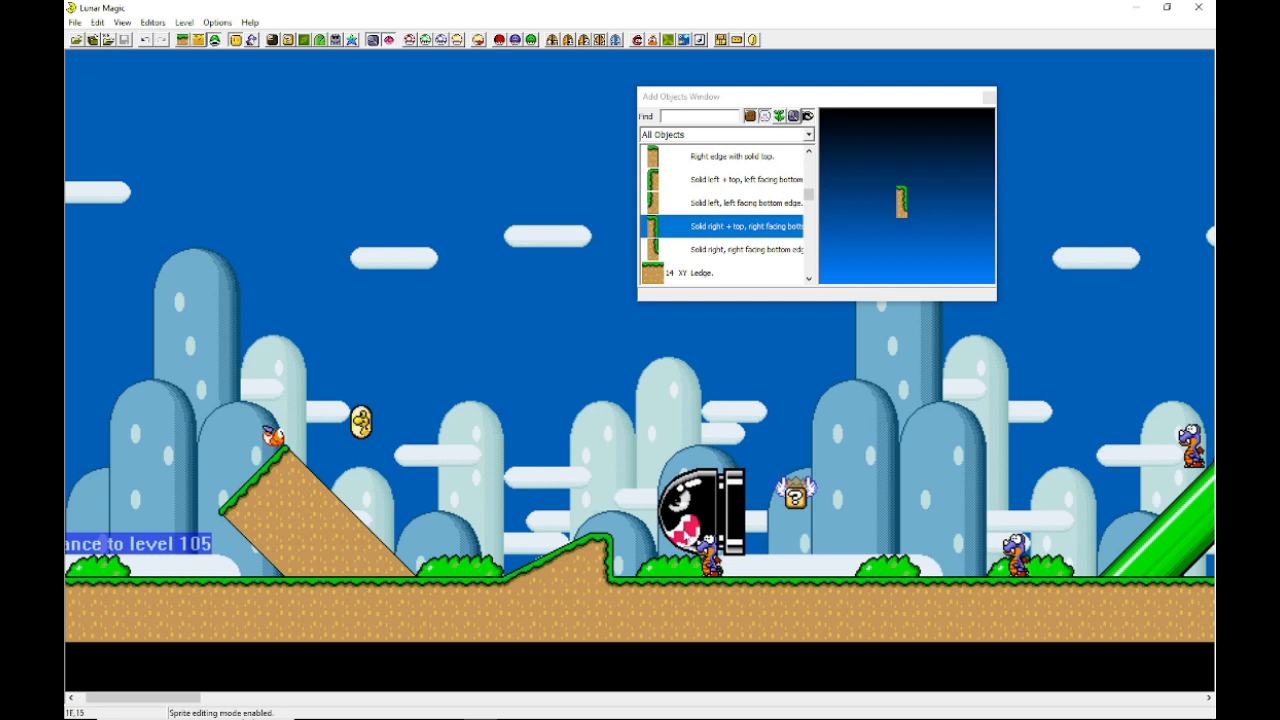
pyautogui.click(719, 484)
pyautogui.moveTo(719, 484); pyautogui.dragTo(718, 464)
pyautogui.click(644, 452)
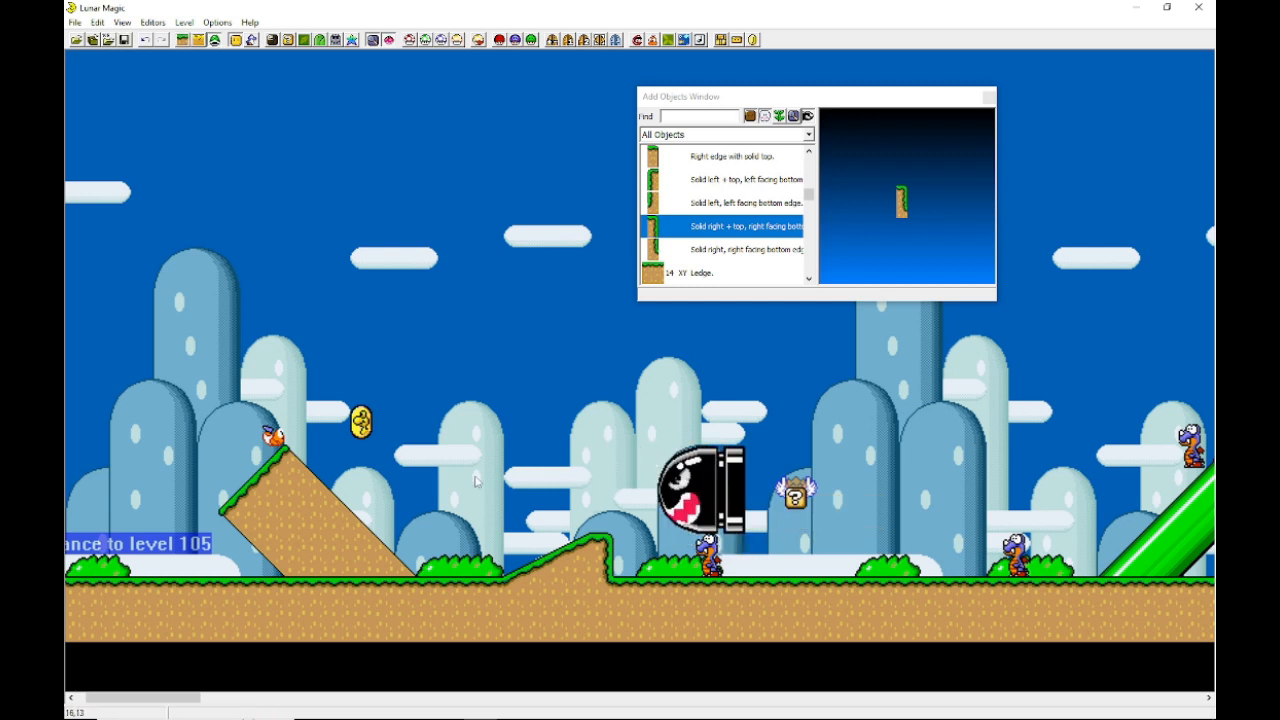
# Step: Switch back to Layer 1 editing mode and save the level
pyautogui.press('1')
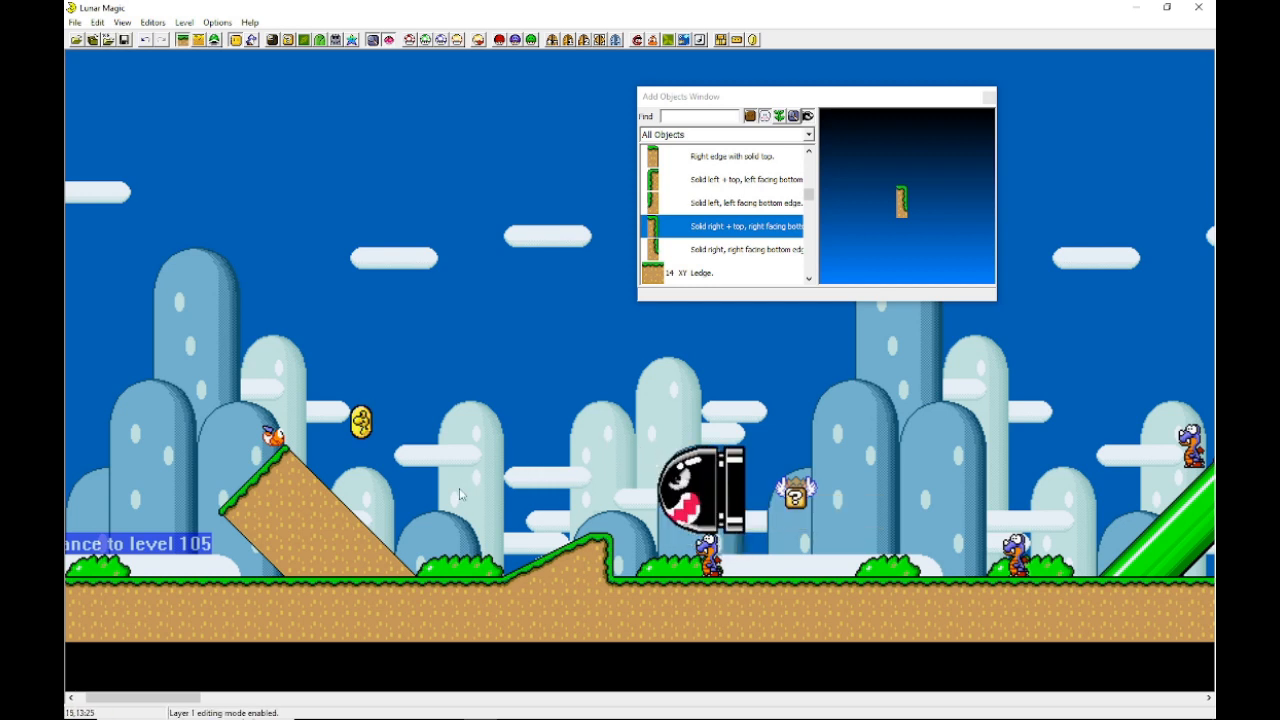
pyautogui.hscroll(4, 448, 398)
pyautogui.hscroll(-5, 448, 398)
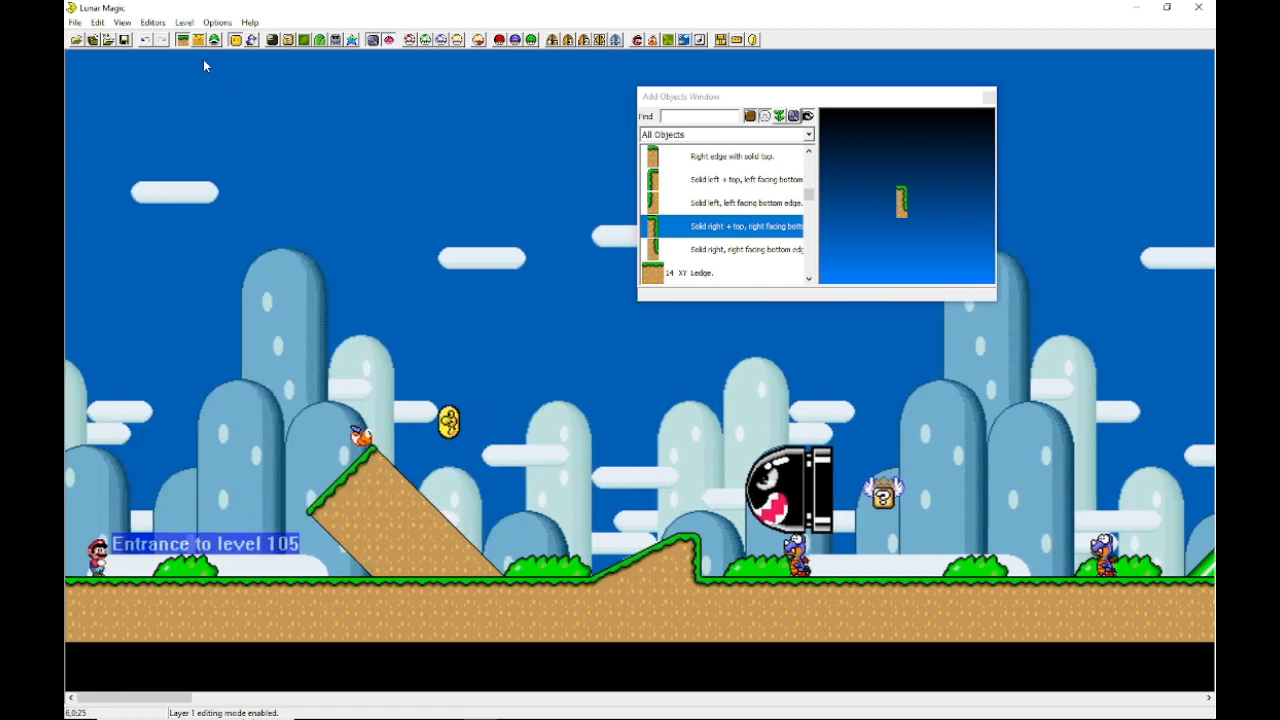
pyautogui.click(124, 44)
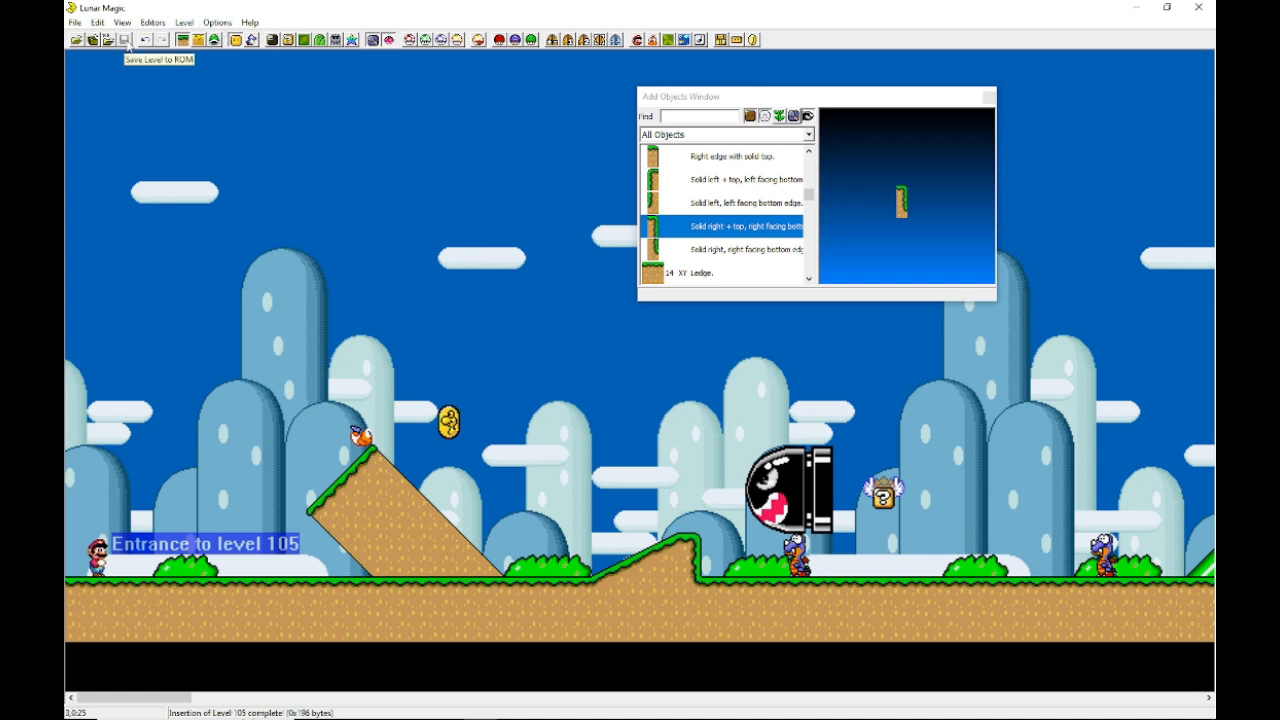
# Step: Switch to sprite editing mode, replacing the Add Objects window with the Add Sprites window, and browse its sprite list
pyautogui.click(215, 40)
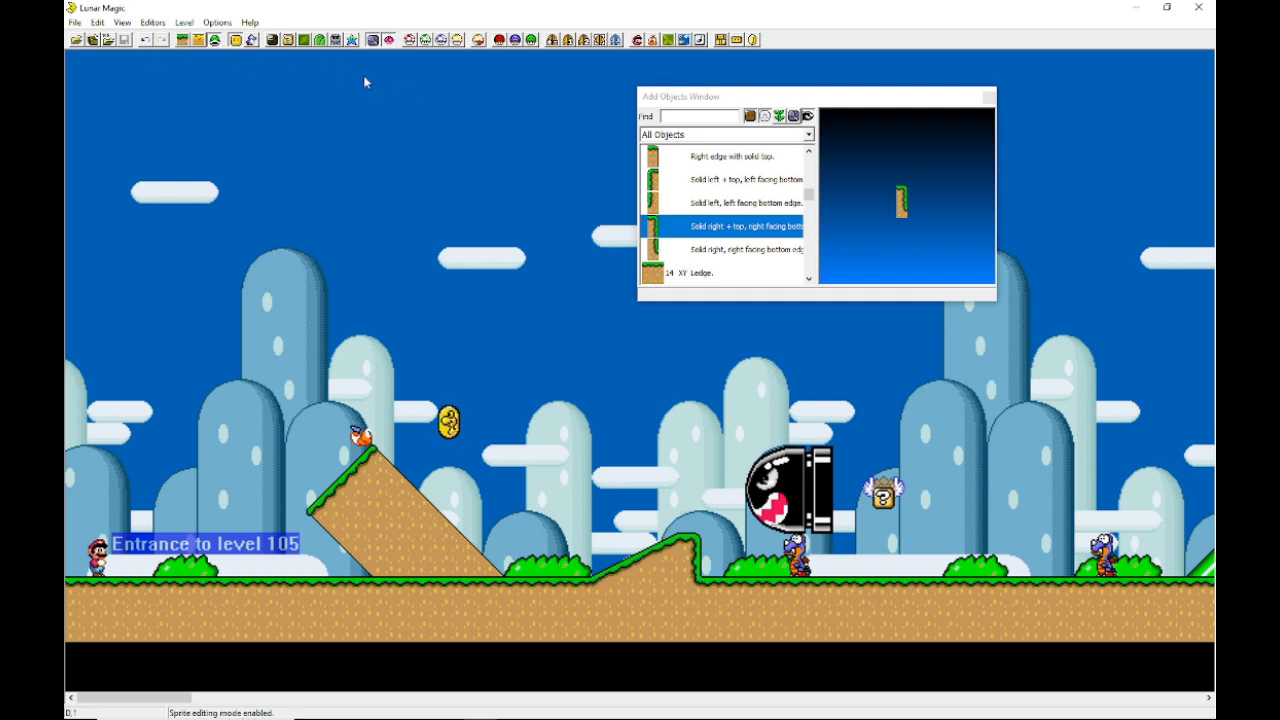
pyautogui.click(985, 97)
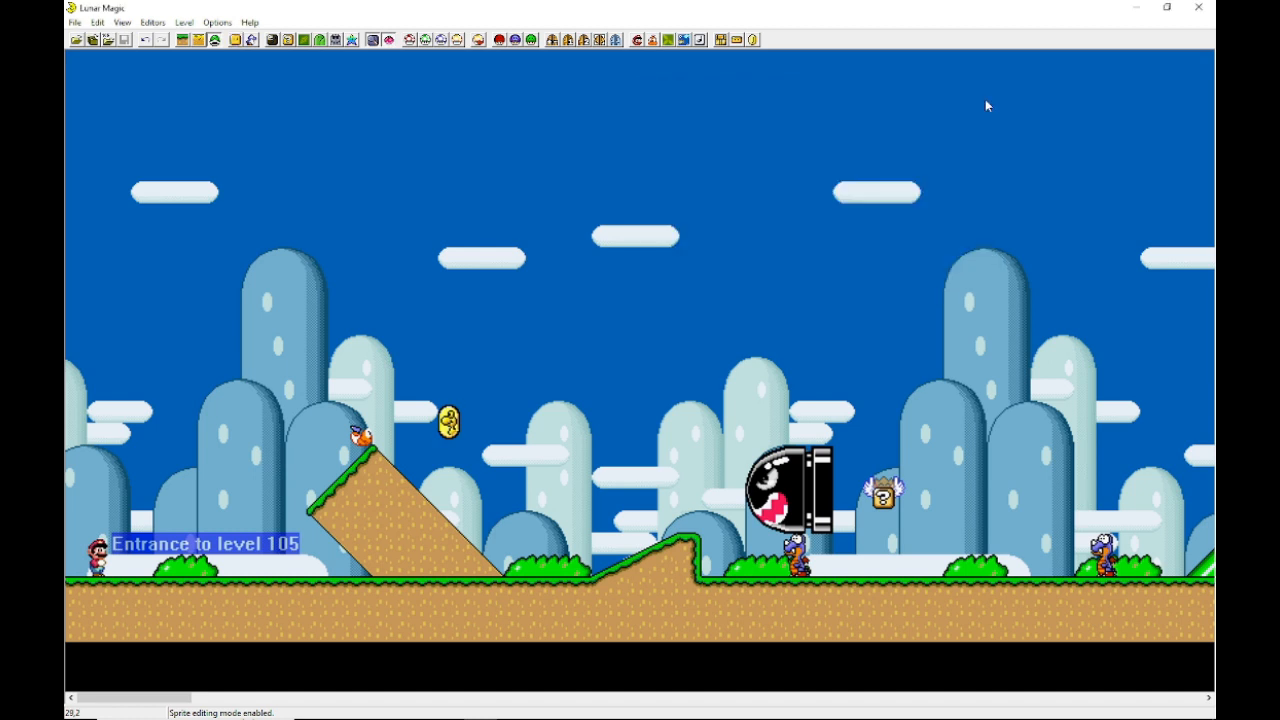
pyautogui.click(251, 40)
pyautogui.moveTo(672, 255); pyautogui.dragTo(700, 107)
pyautogui.scroll(-8, 647, 202)
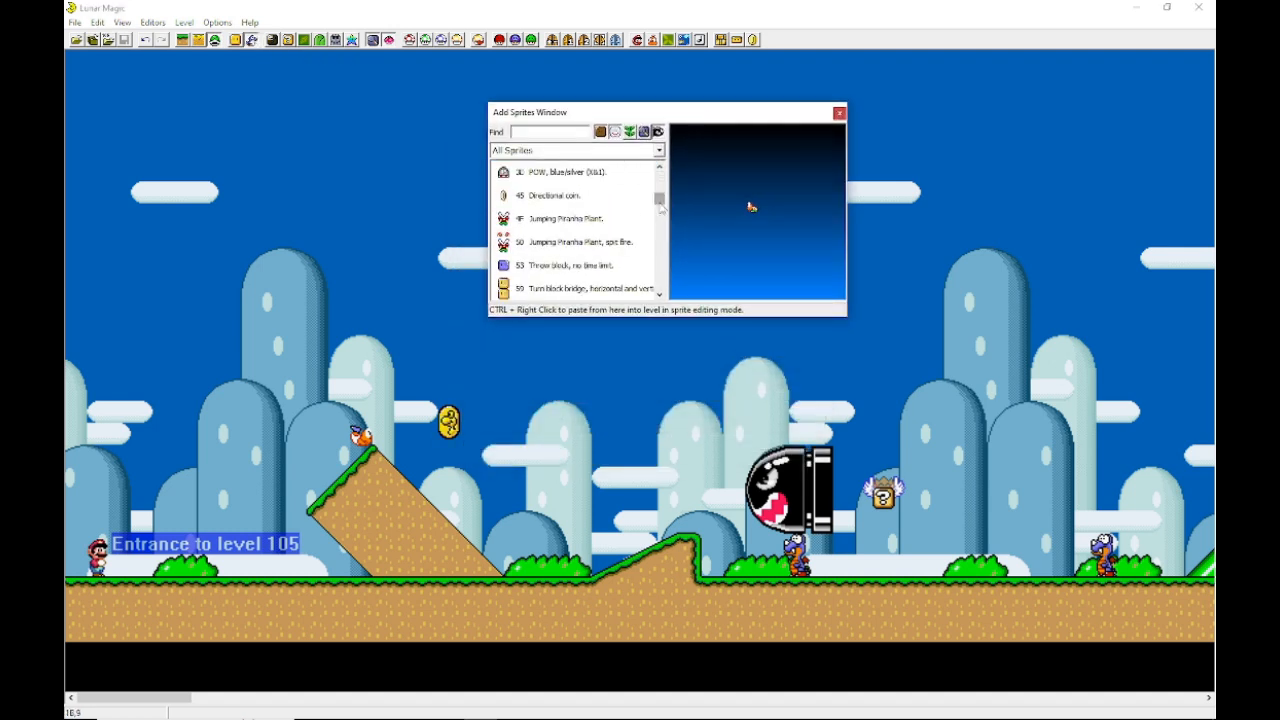
# Step: Browse the sprite list and place a Green Yoshi sprite on the ground near the level entrance
pyautogui.moveTo(661, 208); pyautogui.dragTo(630, 188)
pyautogui.scroll(-3, 594, 210)
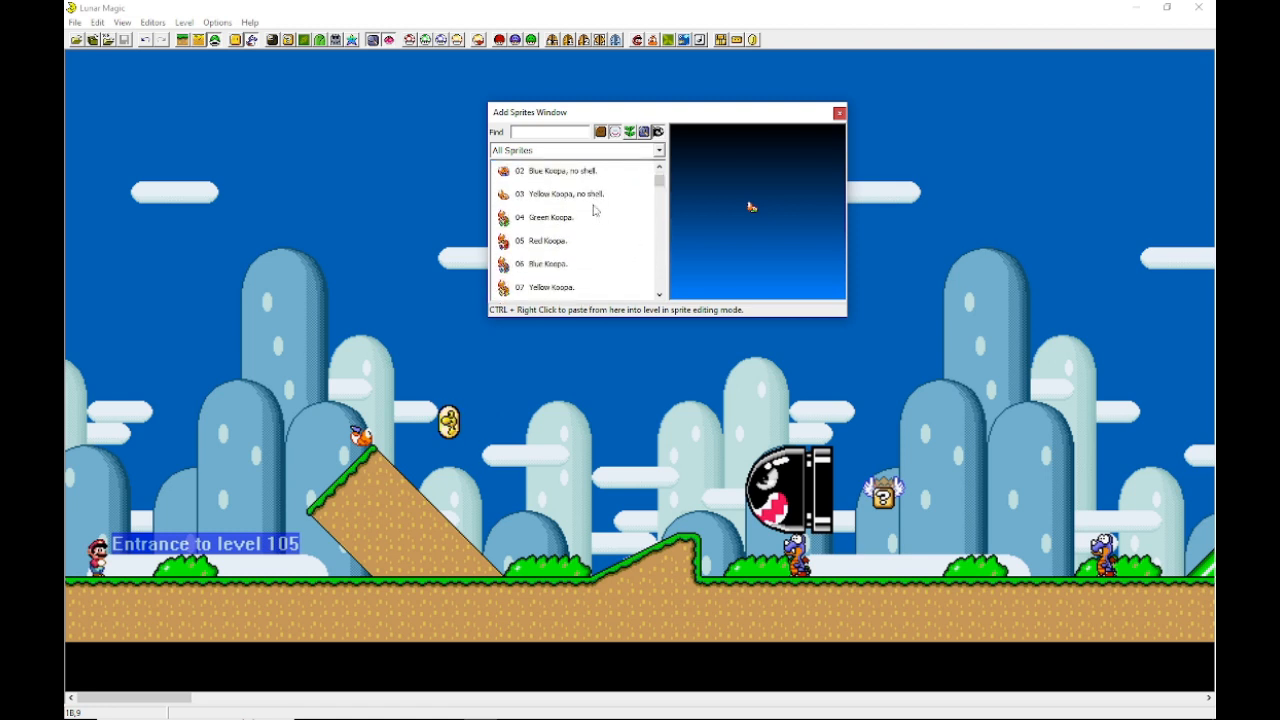
pyautogui.scroll(1, 604, 228)
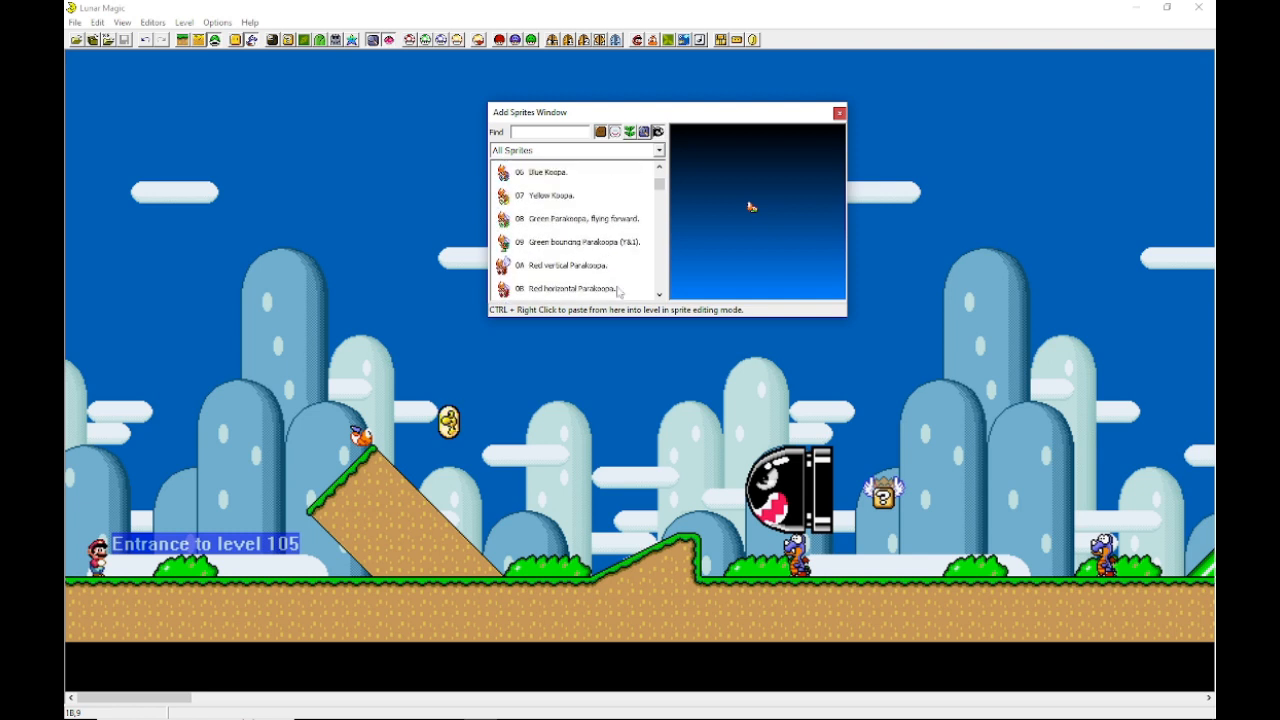
pyautogui.scroll(-4, 571, 236)
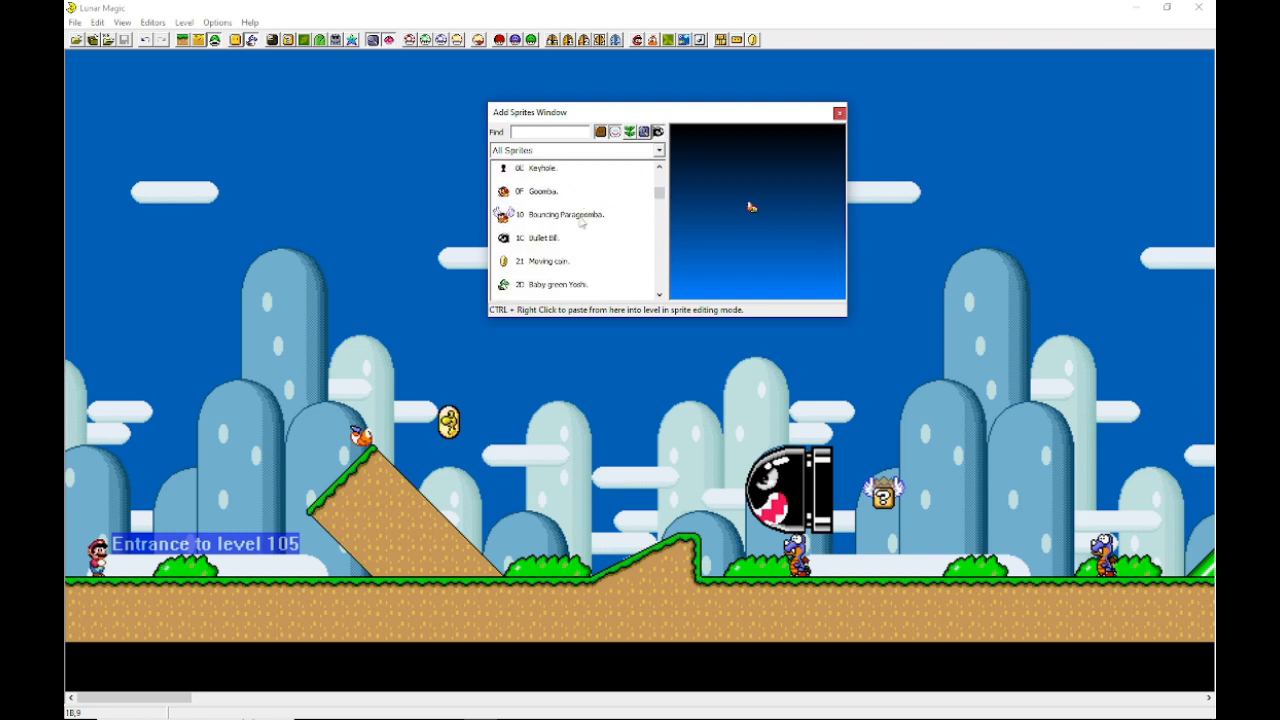
pyautogui.scroll(-1, 566, 225)
pyautogui.click(562, 218)
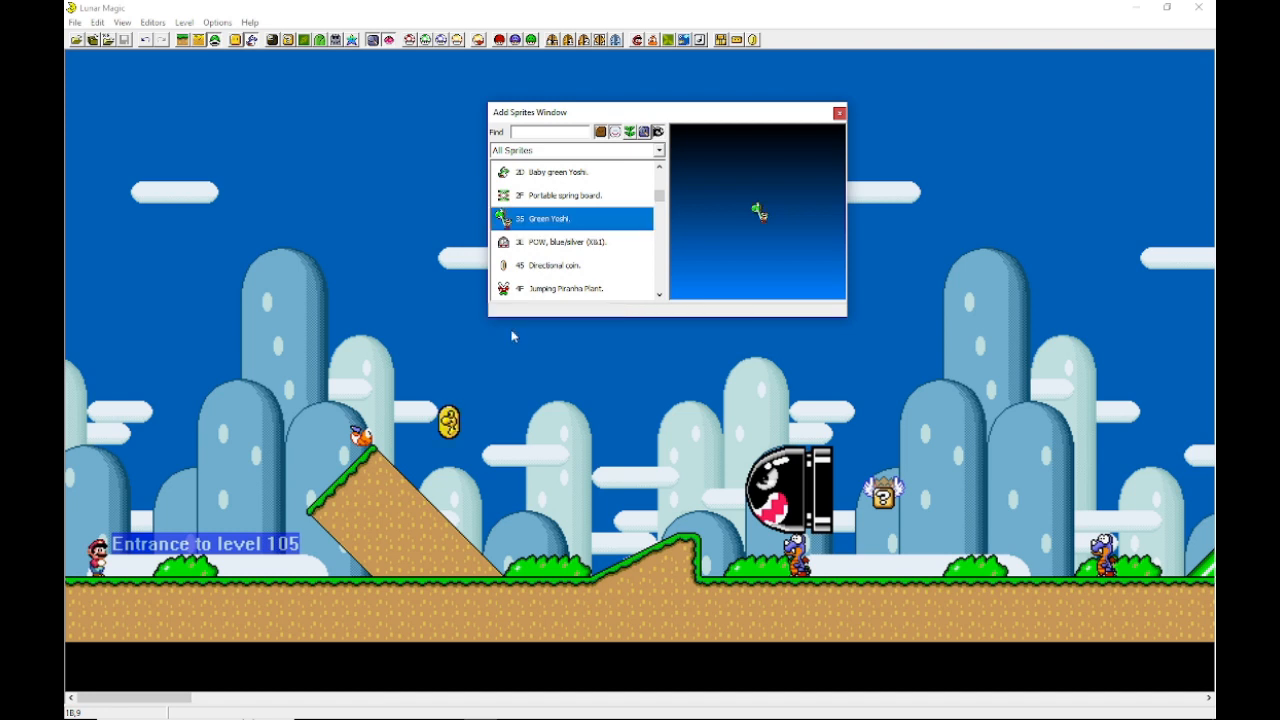
pyautogui.click(265, 560)
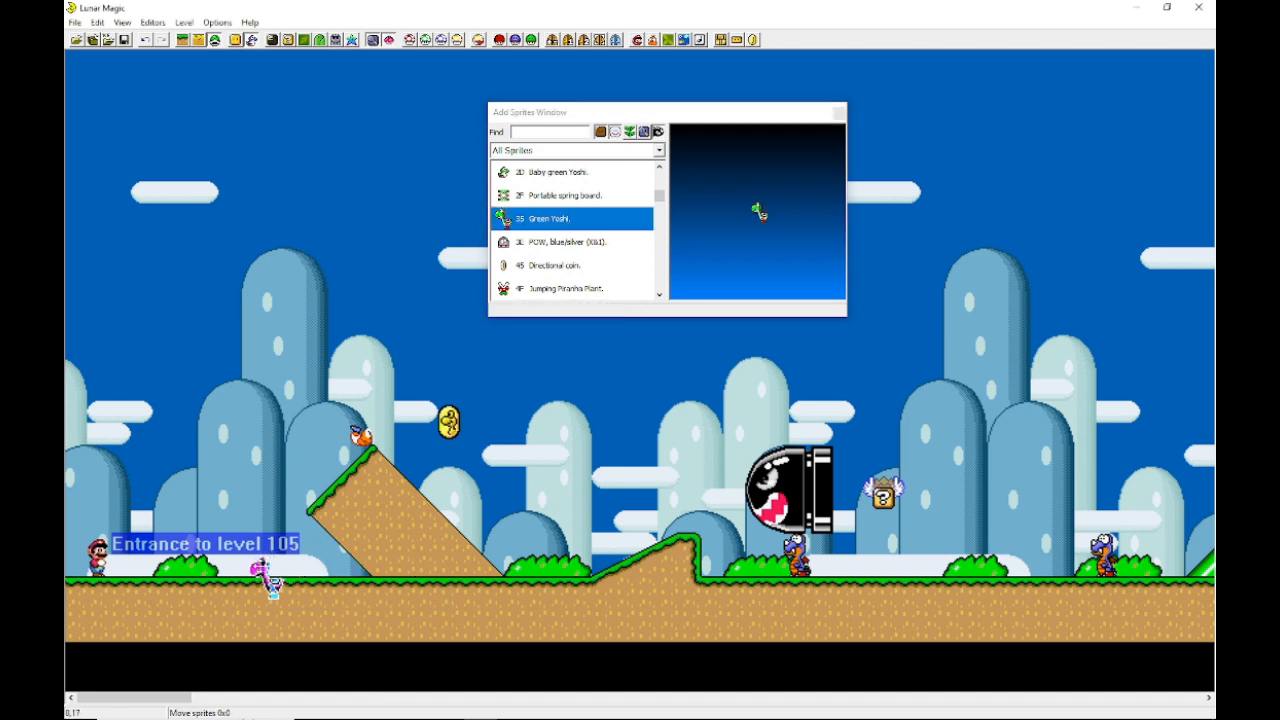
pyautogui.click(487, 408)
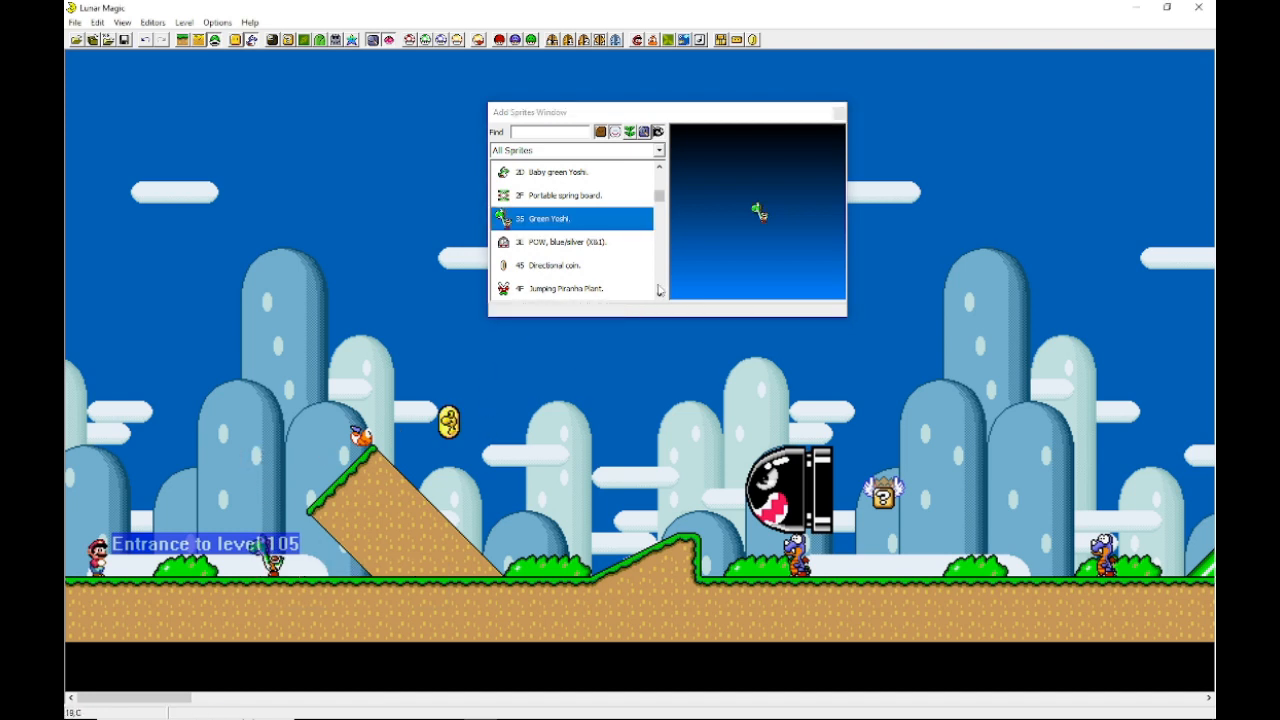
# Step: Place a Throw block, no time limit sprite on the ground at the foot of the small slope
pyautogui.scroll(-2, 618, 282)
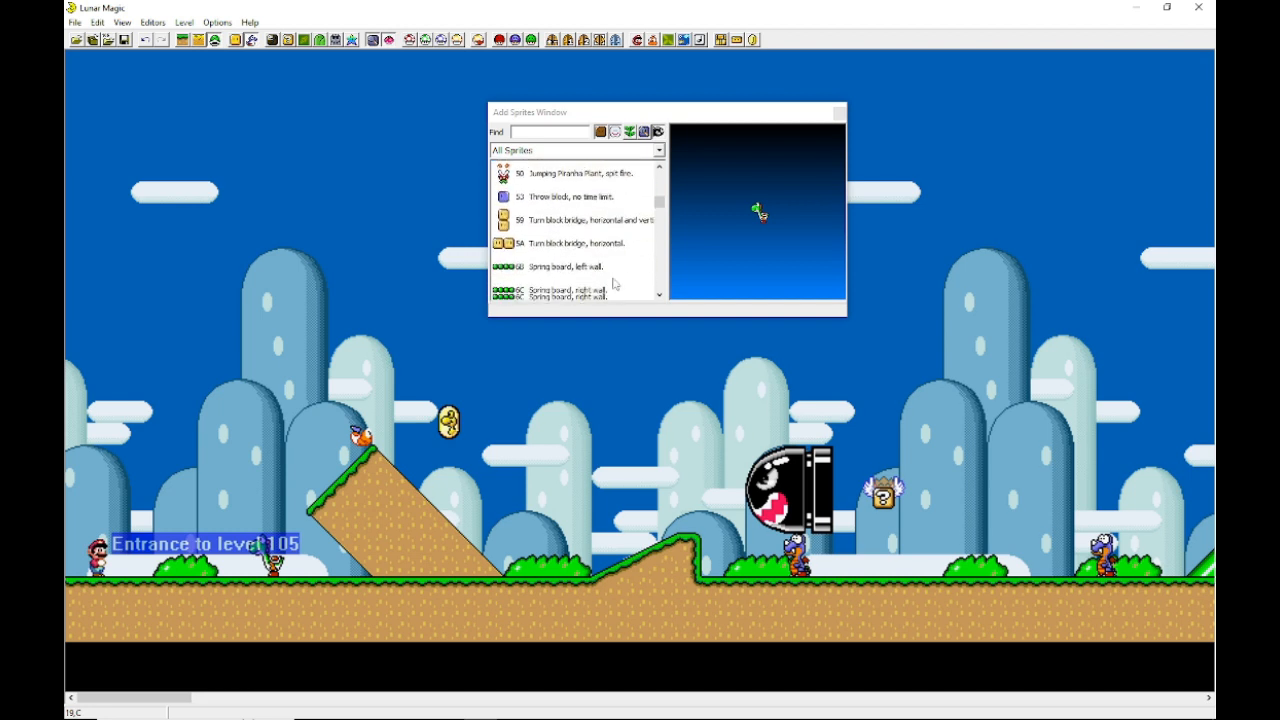
pyautogui.click(568, 195)
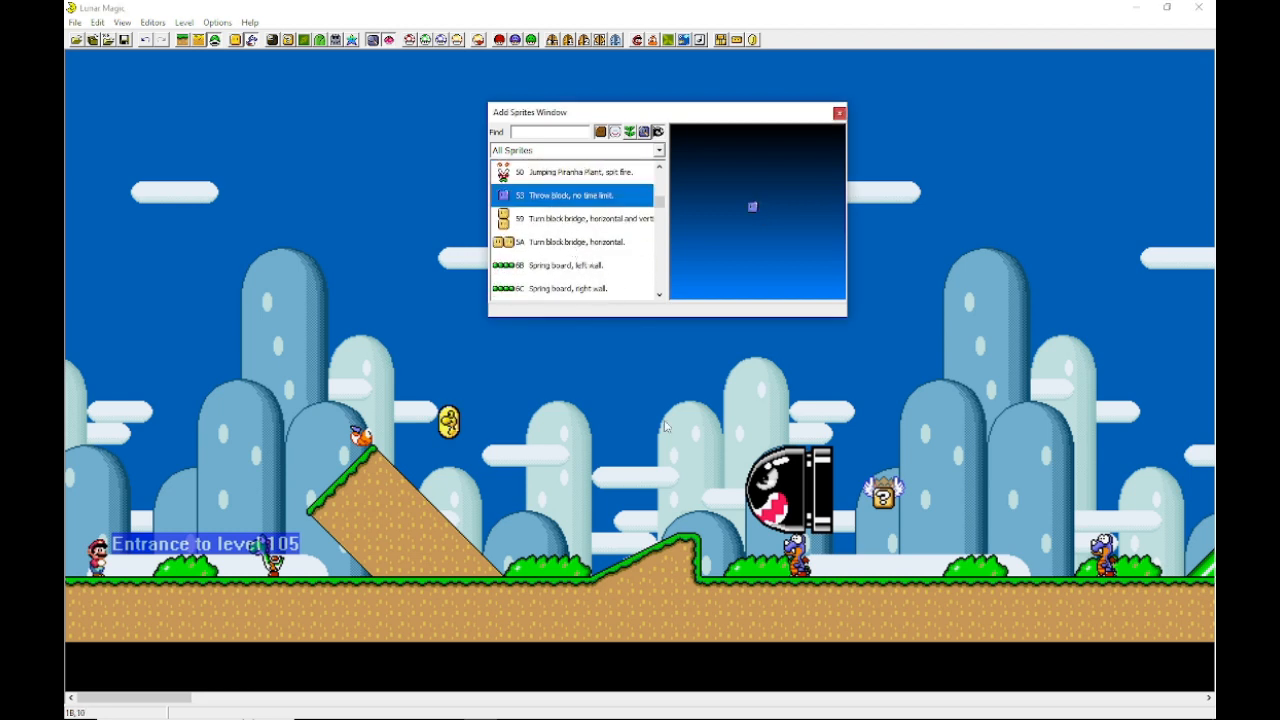
pyautogui.click(708, 563)
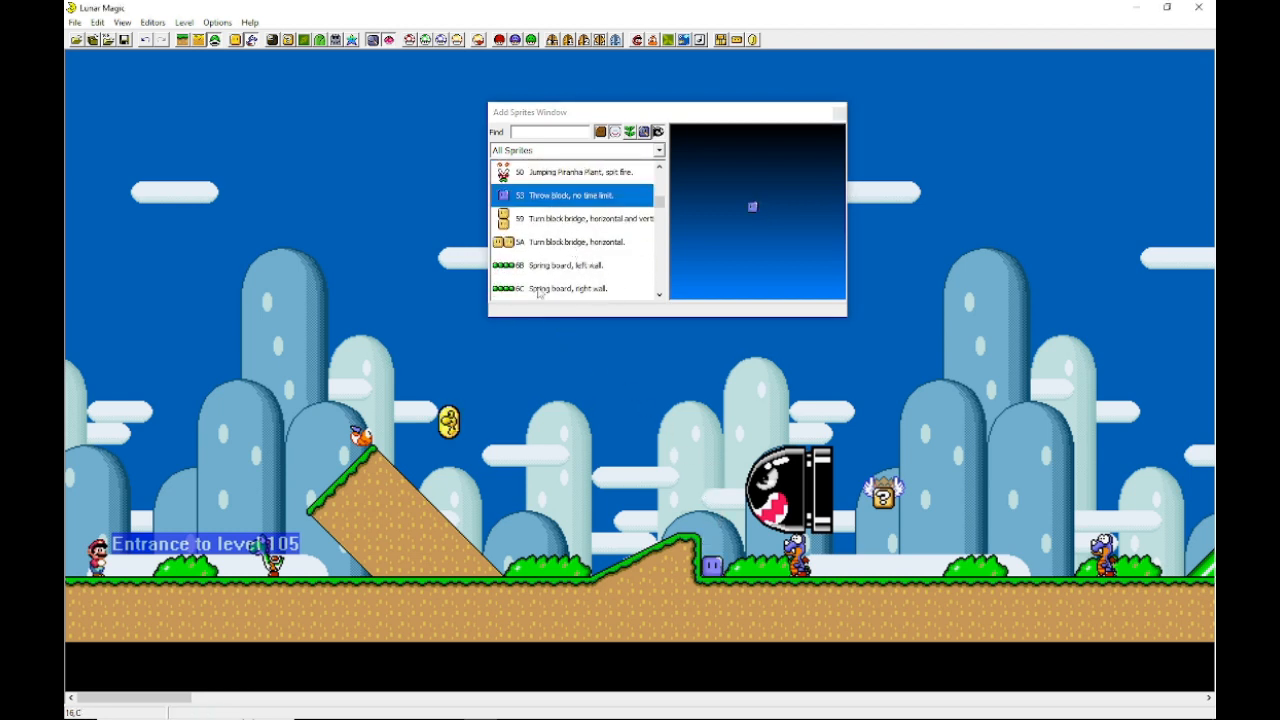
# Step: Place a Flower sprite on top of the small slope's peak
pyautogui.scroll(-2, 540, 285)
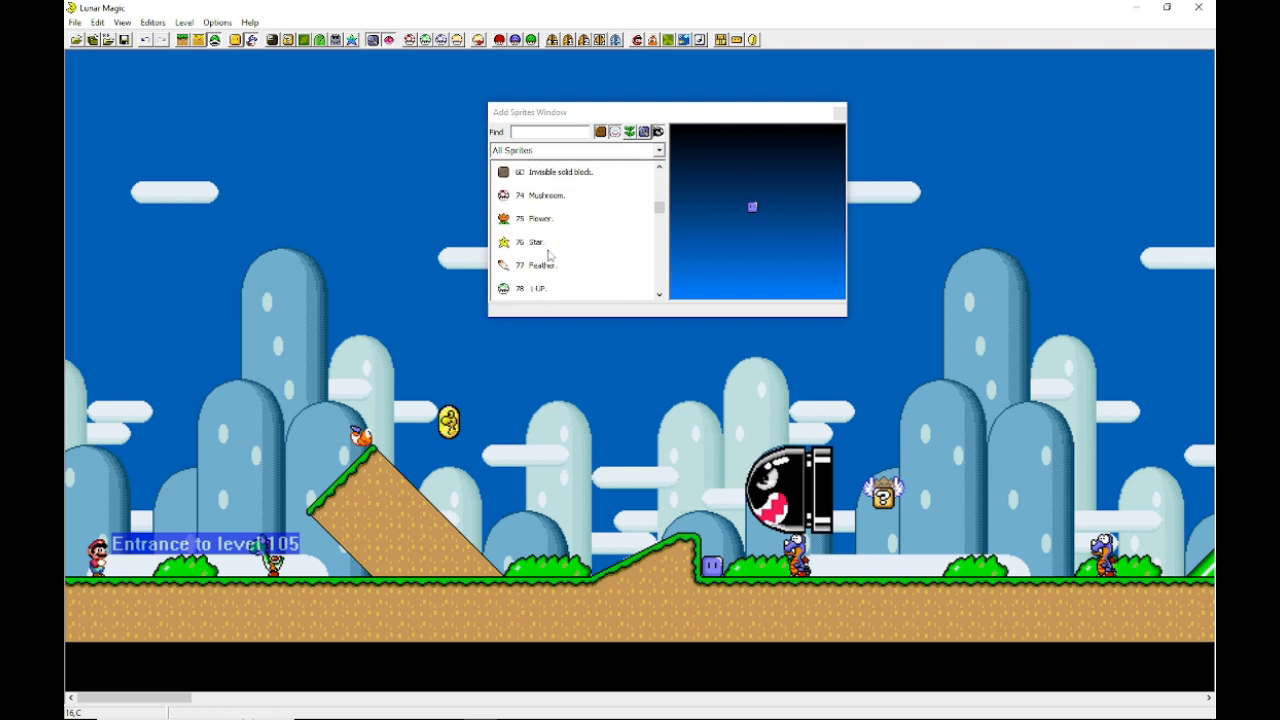
pyautogui.scroll(-2, 549, 256)
pyautogui.scroll(2, 545, 240)
pyautogui.click(540, 219)
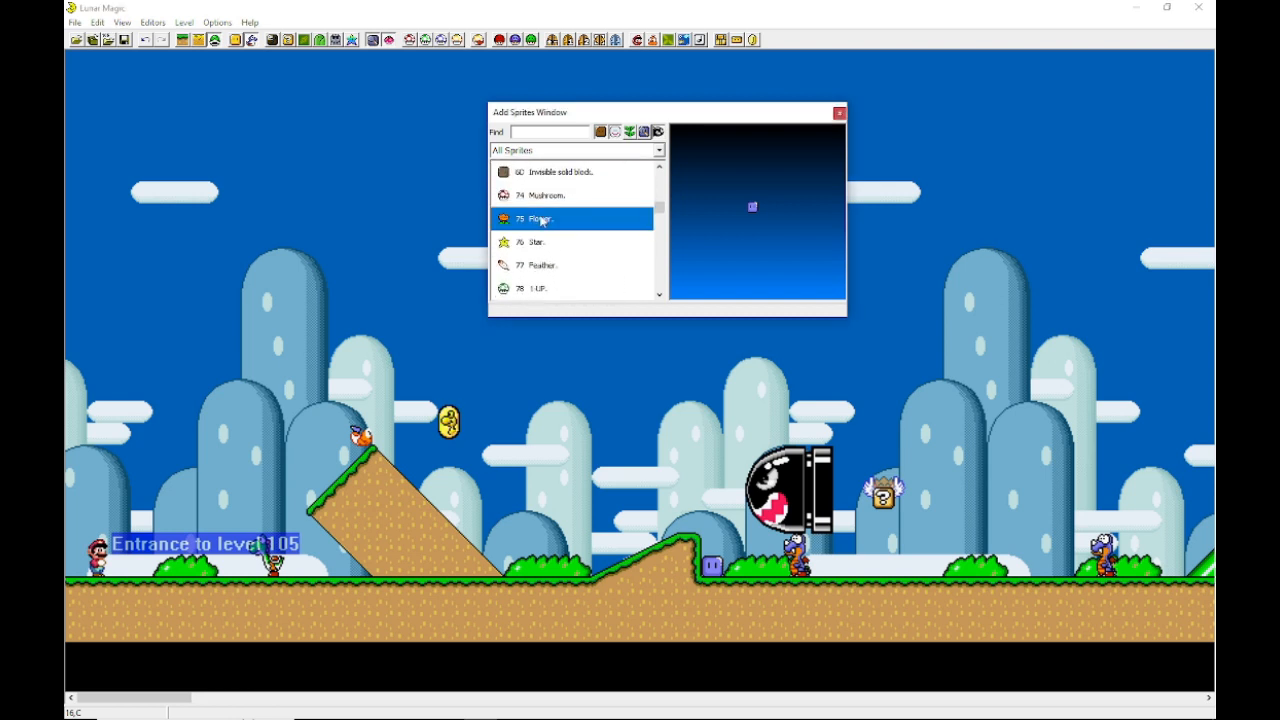
pyautogui.click(691, 521)
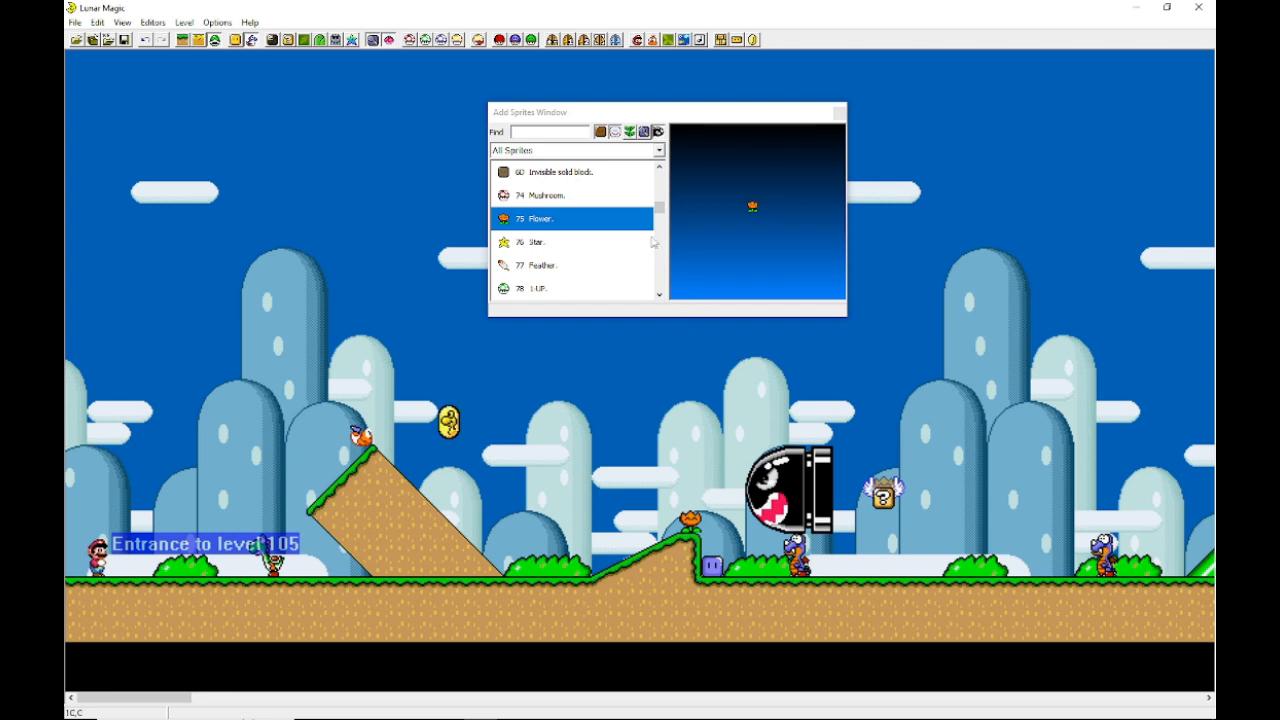
# Step: Place a Green Koopa sprite and move it onto the ground before the small slope
pyautogui.scroll(8, 630, 250)
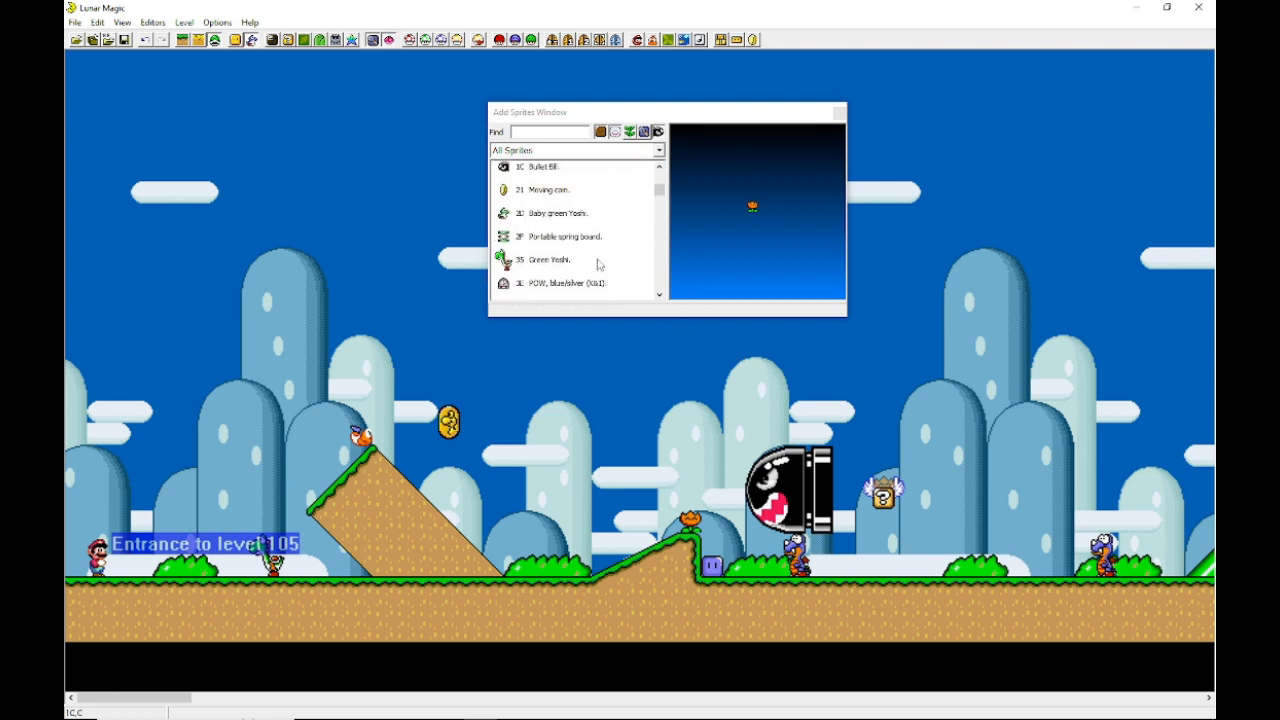
pyautogui.scroll(5, 598, 264)
pyautogui.click(566, 203)
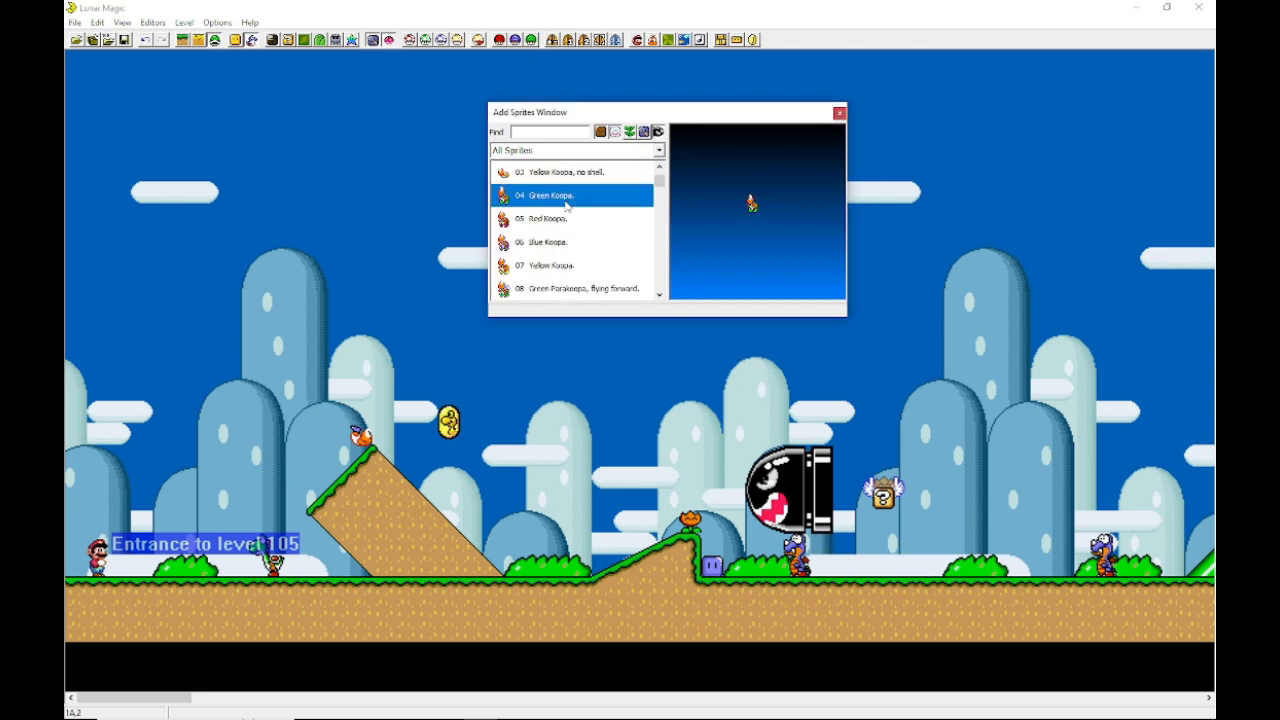
pyautogui.rightClick(559, 474)
pyautogui.moveTo(559, 474); pyautogui.dragTo(580, 562)
pyautogui.click(638, 514)
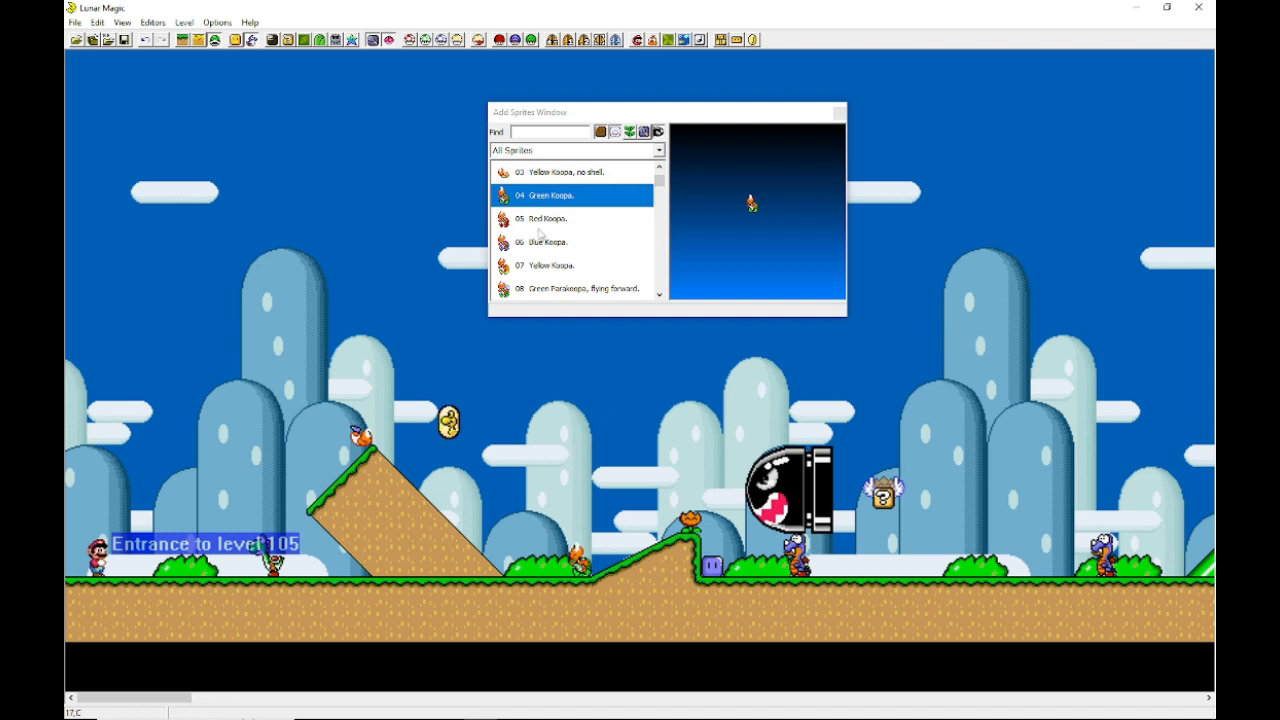
# Step: Add a Blue Koopa on the ground, then delete both the Blue Koopa and the Green Koopa
pyautogui.click(533, 246)
pyautogui.rightClick(512, 574)
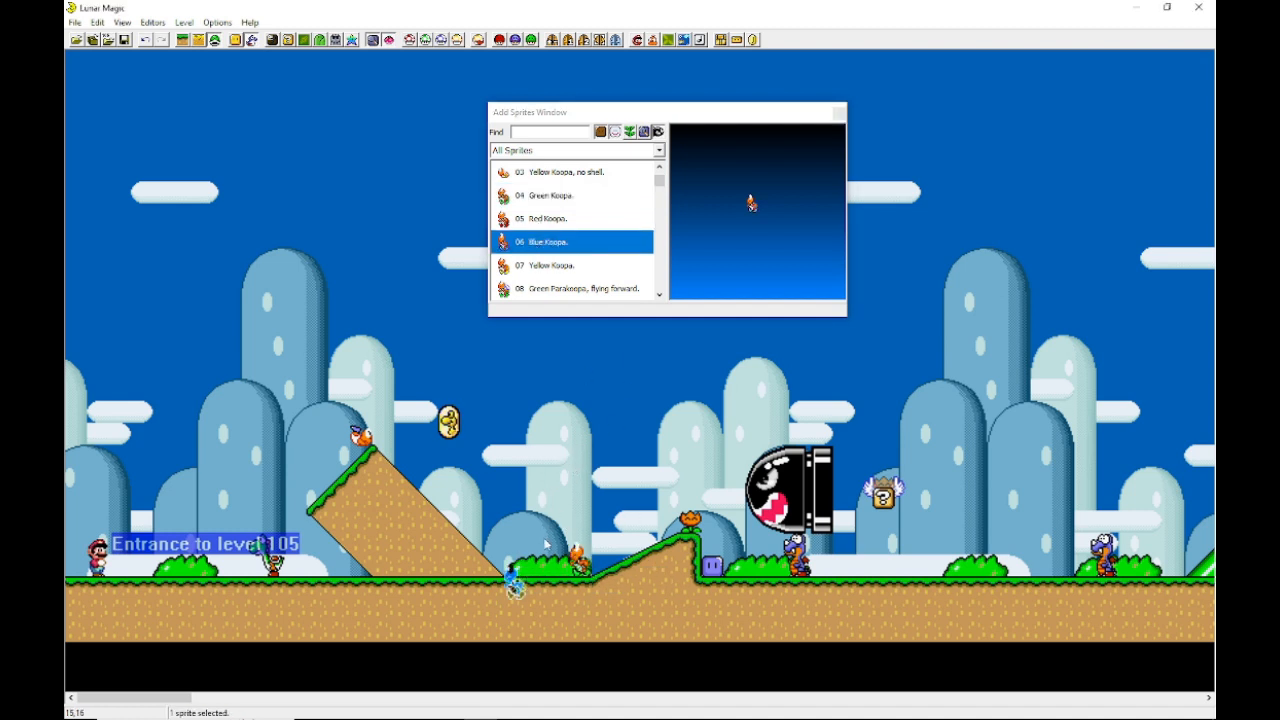
pyautogui.press('Delete')
pyautogui.click(580, 561)
pyautogui.press('Delete')
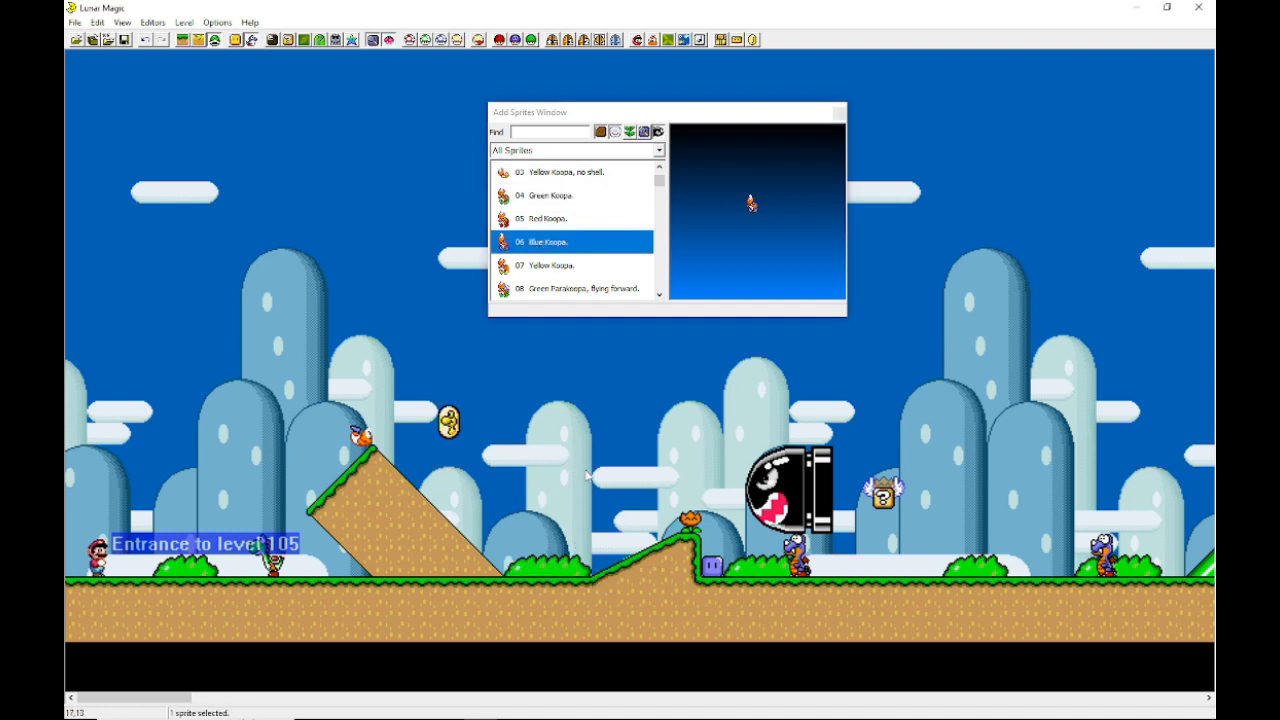
# Step: Close the Add Sprites window
pyautogui.scroll(-2, 628, 263)
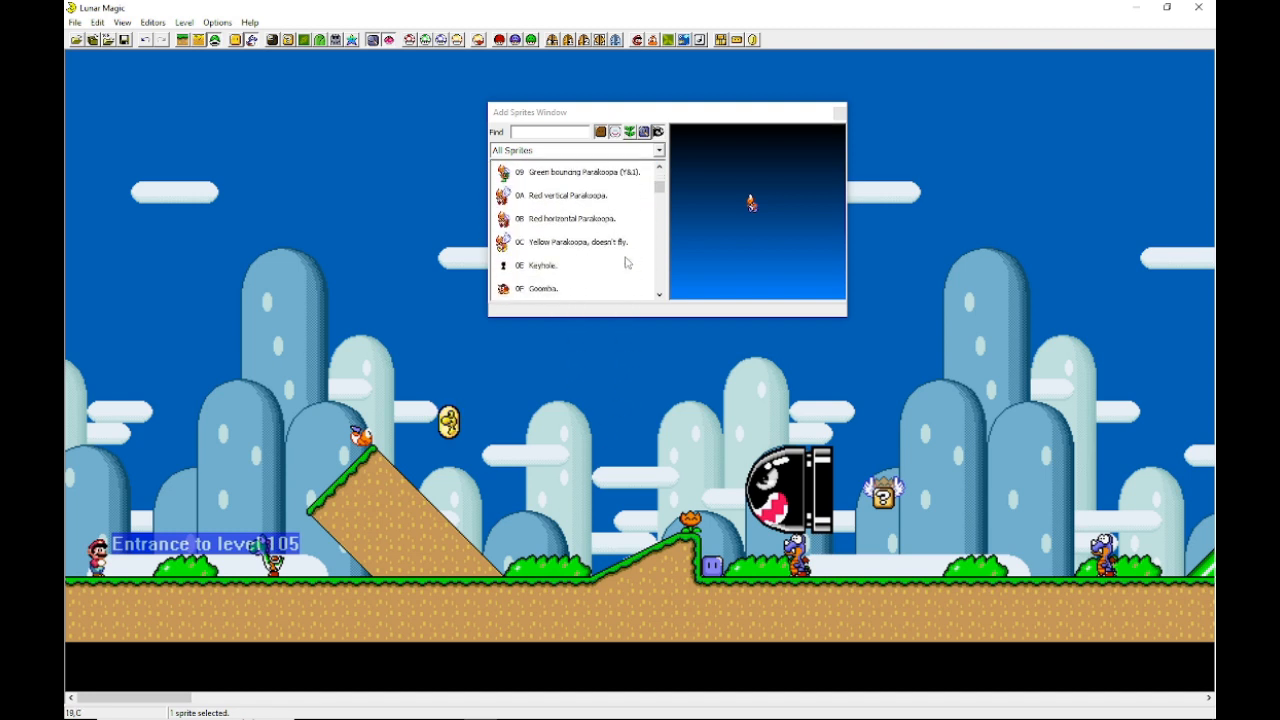
pyautogui.scroll(-6, 628, 263)
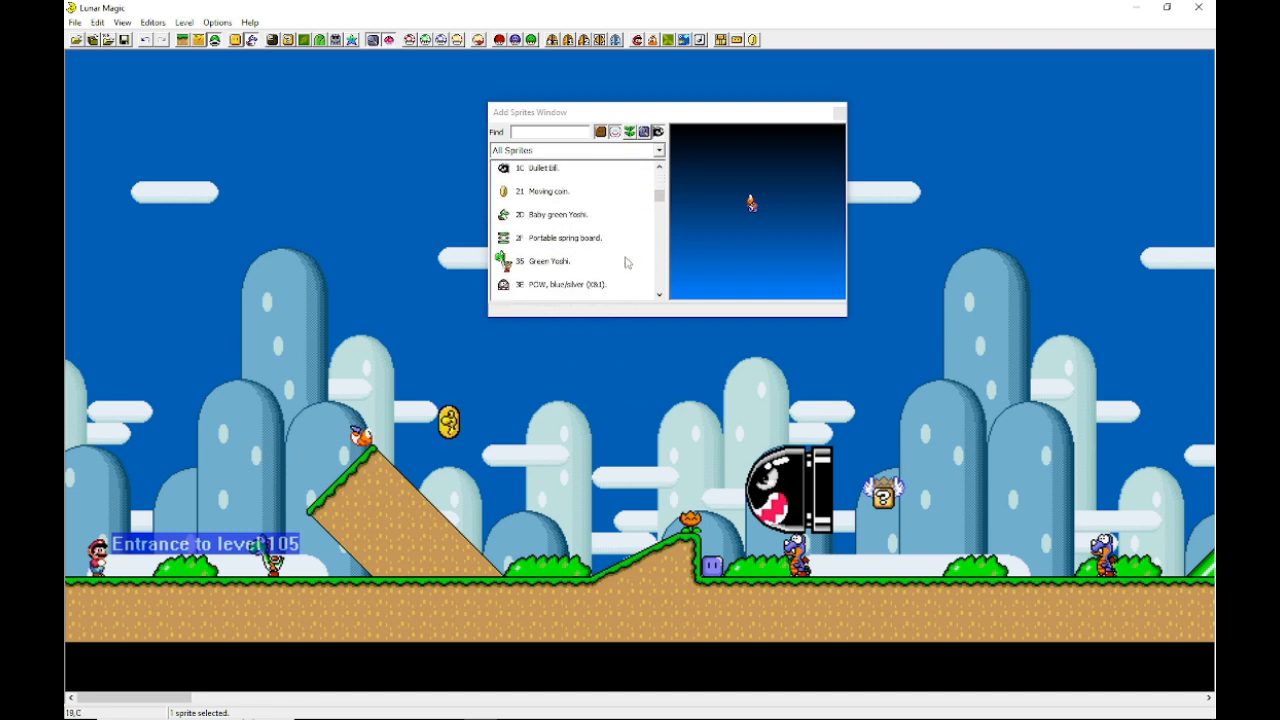
pyautogui.moveTo(662, 199); pyautogui.dragTo(625, 234)
pyautogui.click(838, 113)
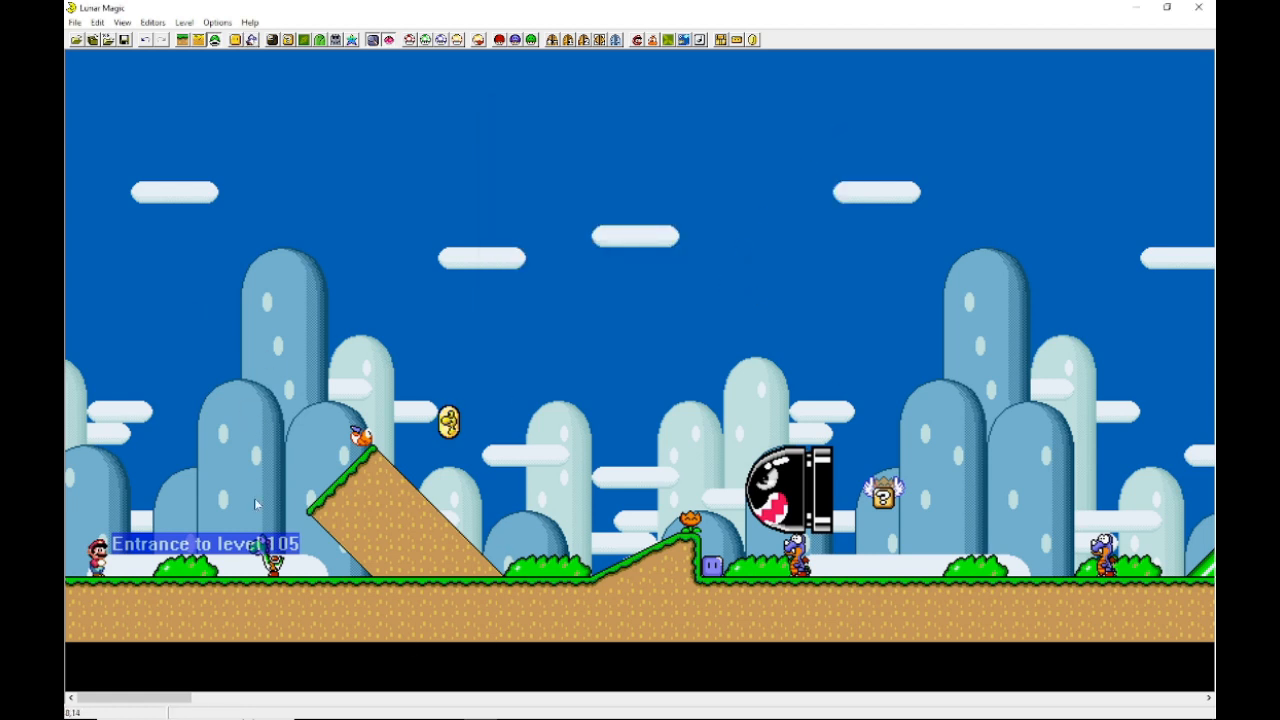
# Step: Return to Layer 1 editing and save level 105 to the ROM
pyautogui.click(272, 570)
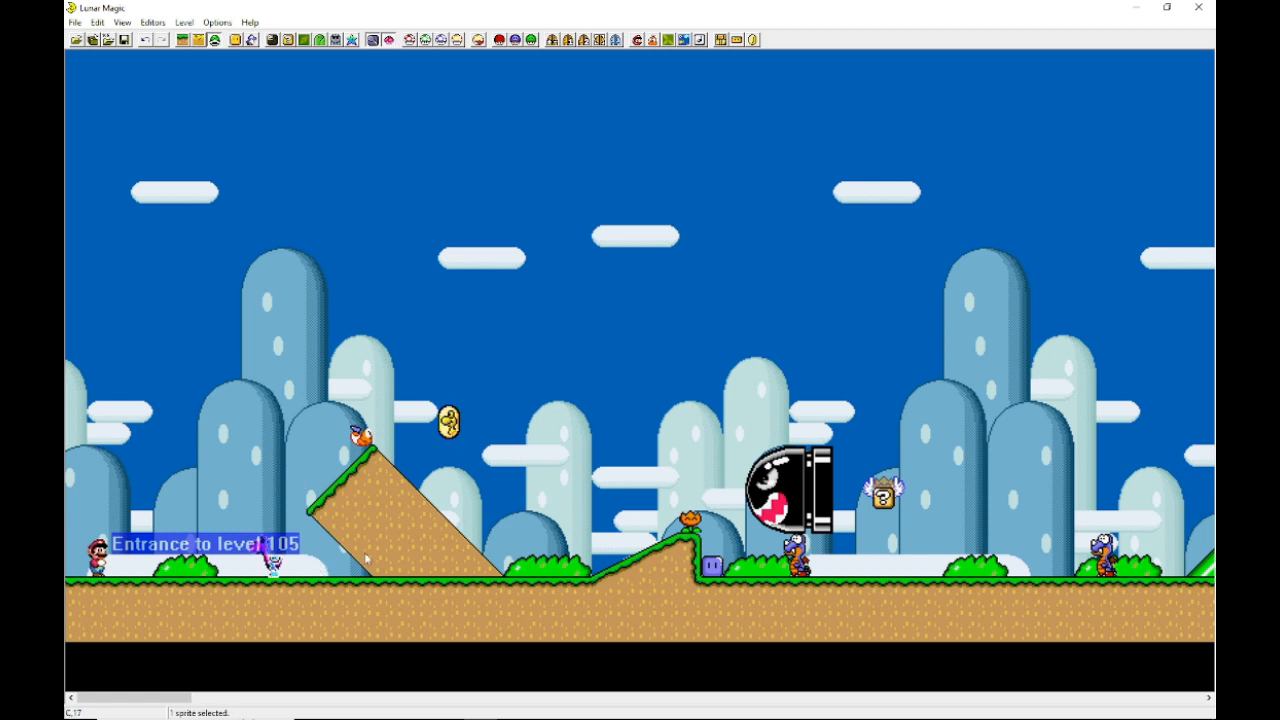
pyautogui.click(532, 494)
pyautogui.click(666, 521)
pyautogui.press('1')
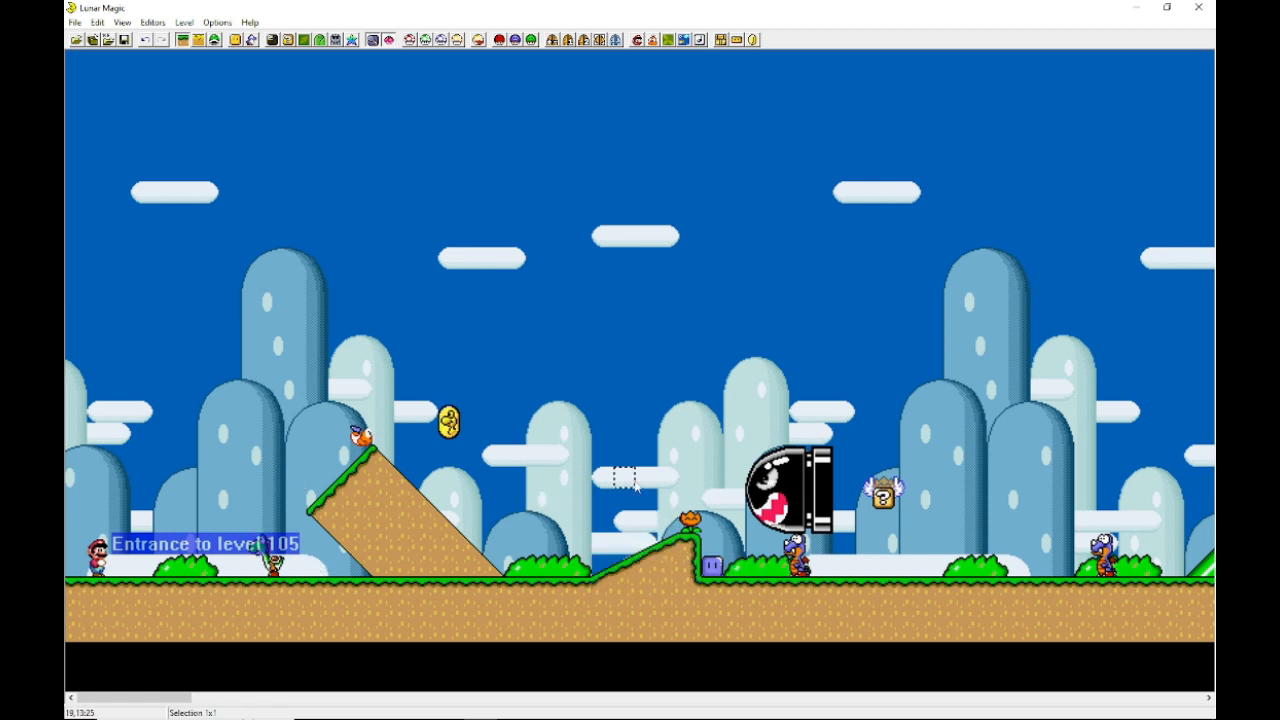
pyautogui.click(125, 41)
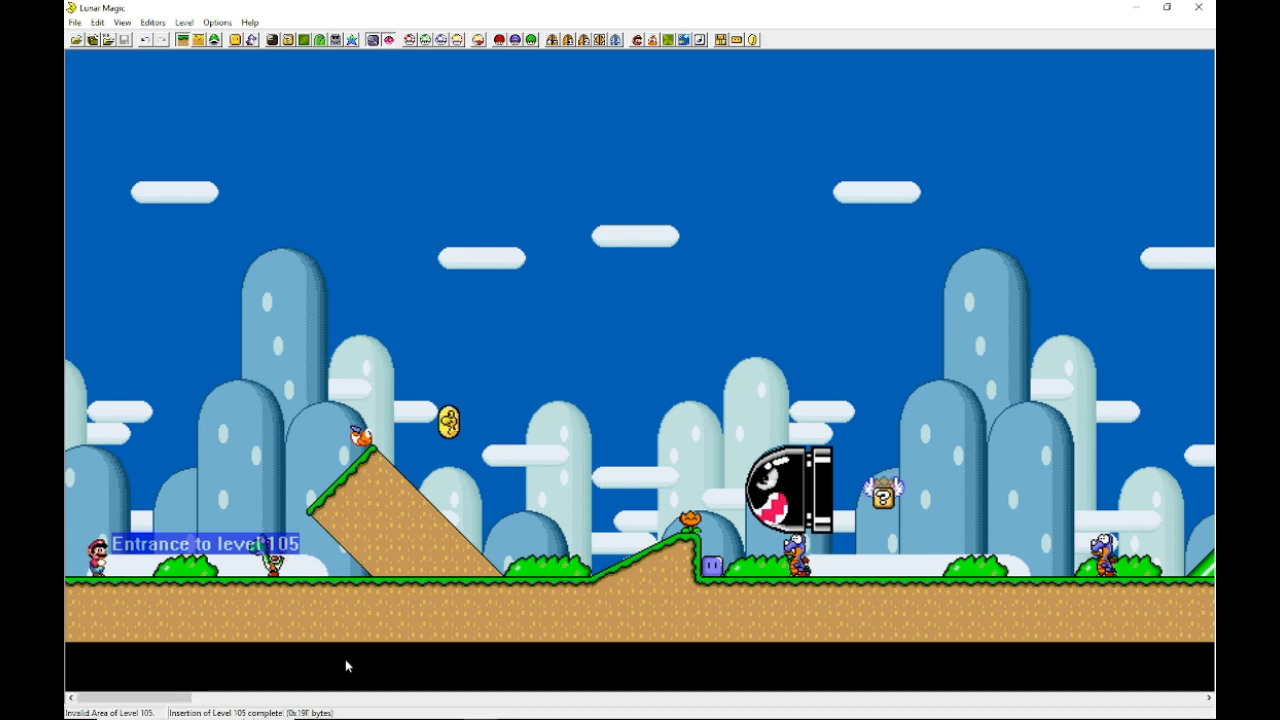
# Step: Switch to File Explorer and launch snes9x-x64.exe from the SMW Emulators snes9x-1.60-win32-x64 folder
pyautogui.click(345, 709)
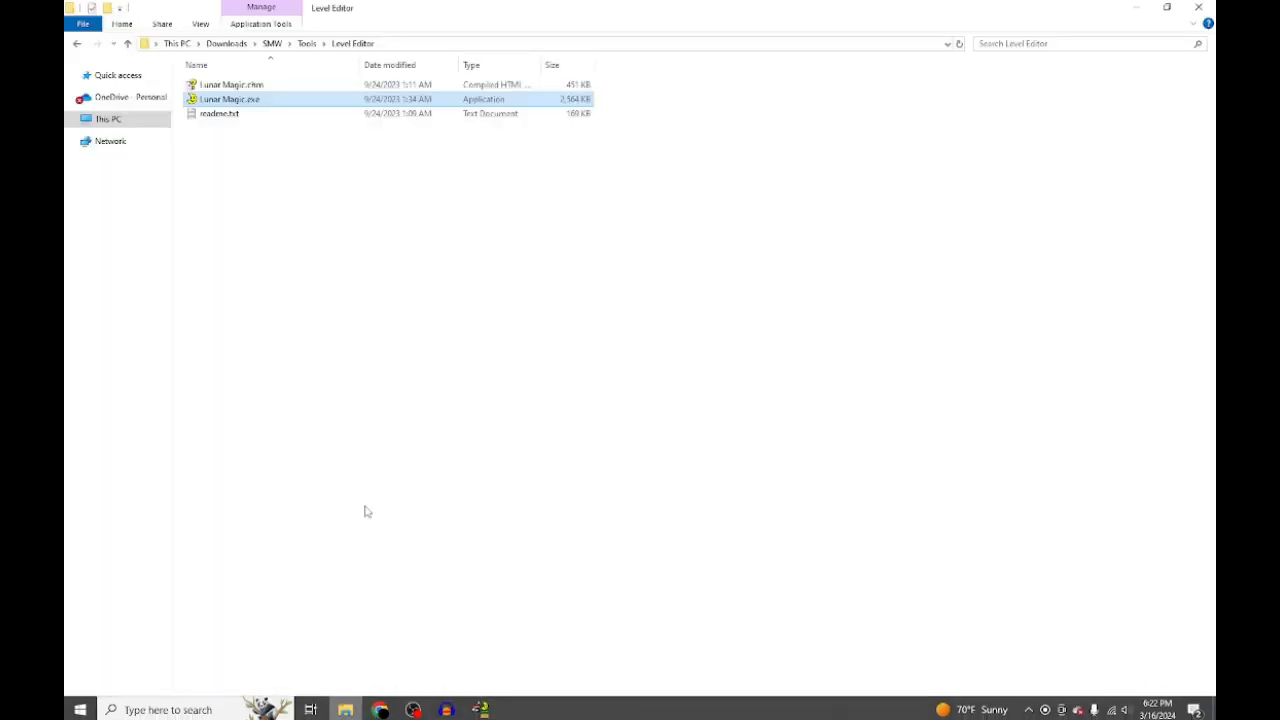
pyautogui.click(365, 511)
pyautogui.click(307, 44)
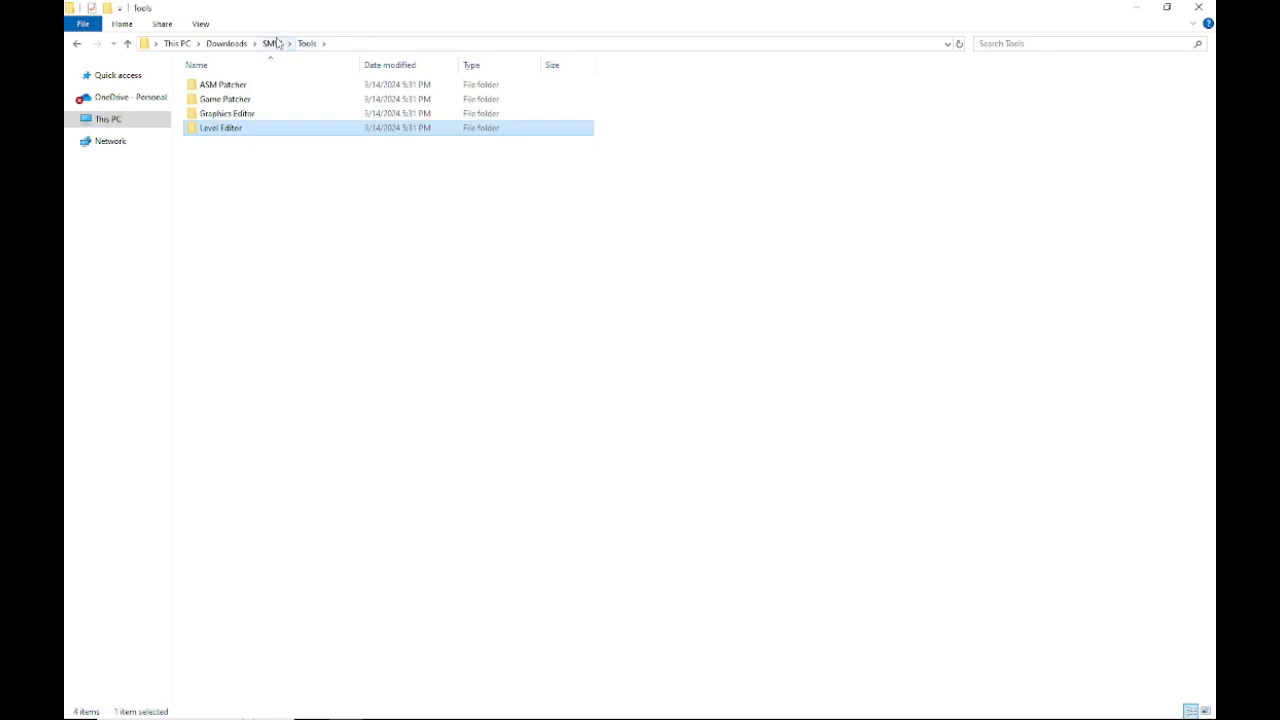
pyautogui.click(272, 44)
pyautogui.doubleClick(250, 99)
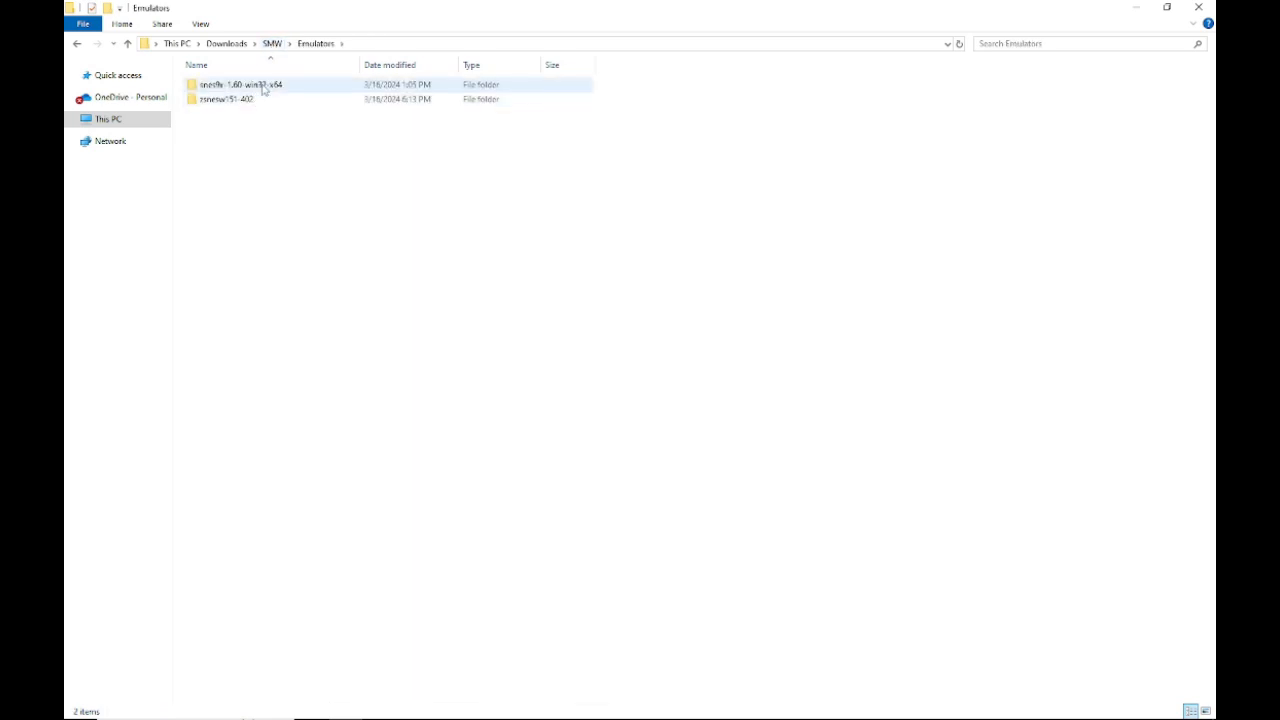
pyautogui.doubleClick(250, 85)
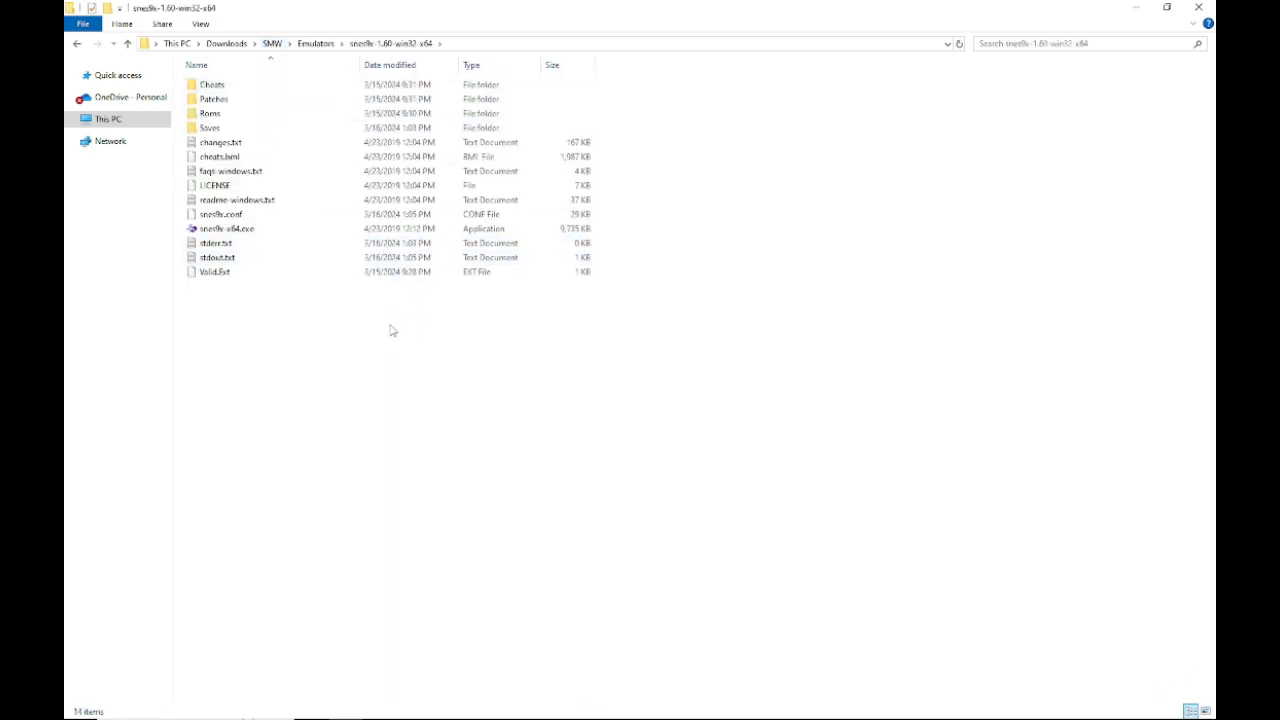
pyautogui.doubleClick(226, 229)
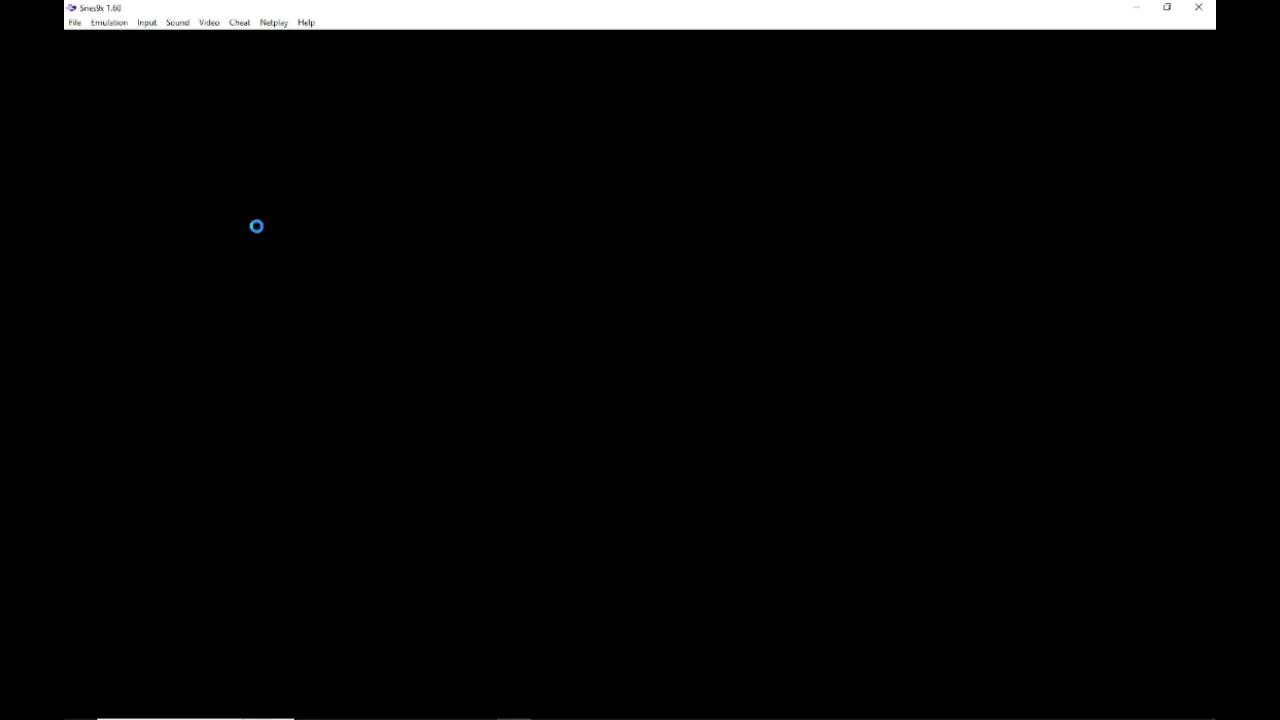
# Step: Load the Tutorial.smc ROM from the SMW Games Tutorial folder into the emulator
pyautogui.click(75, 22)
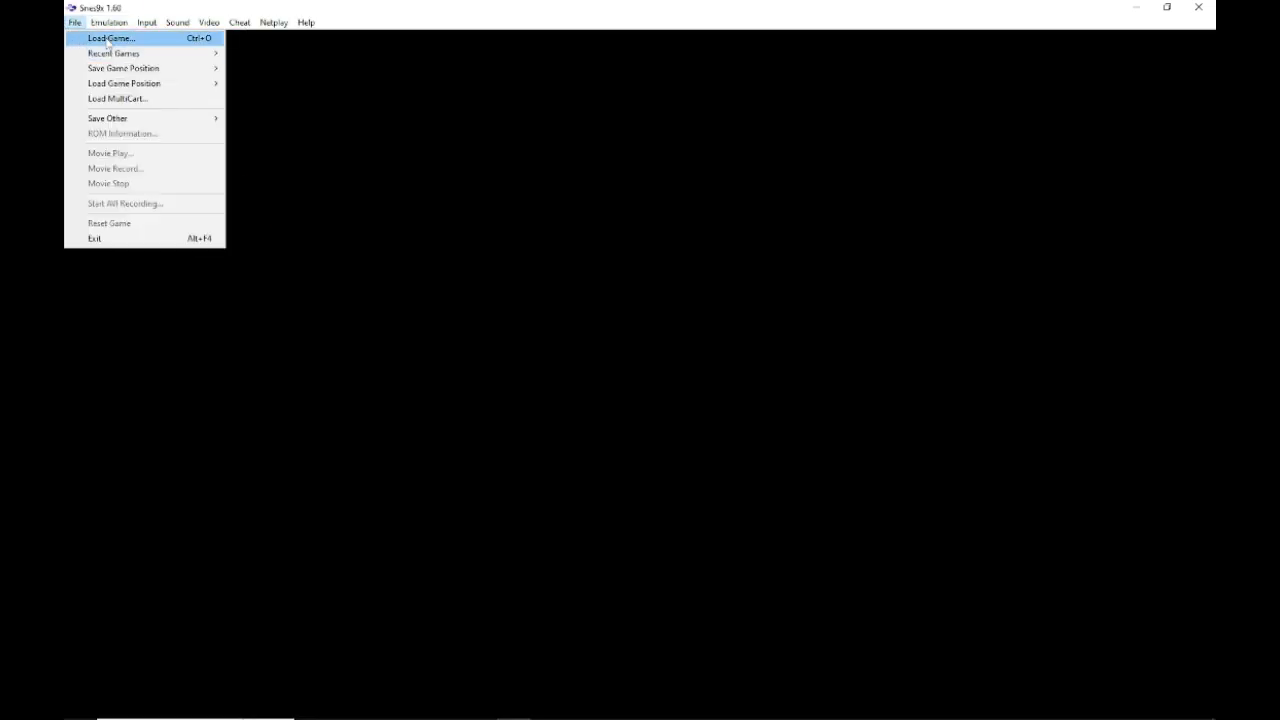
pyautogui.click(107, 38)
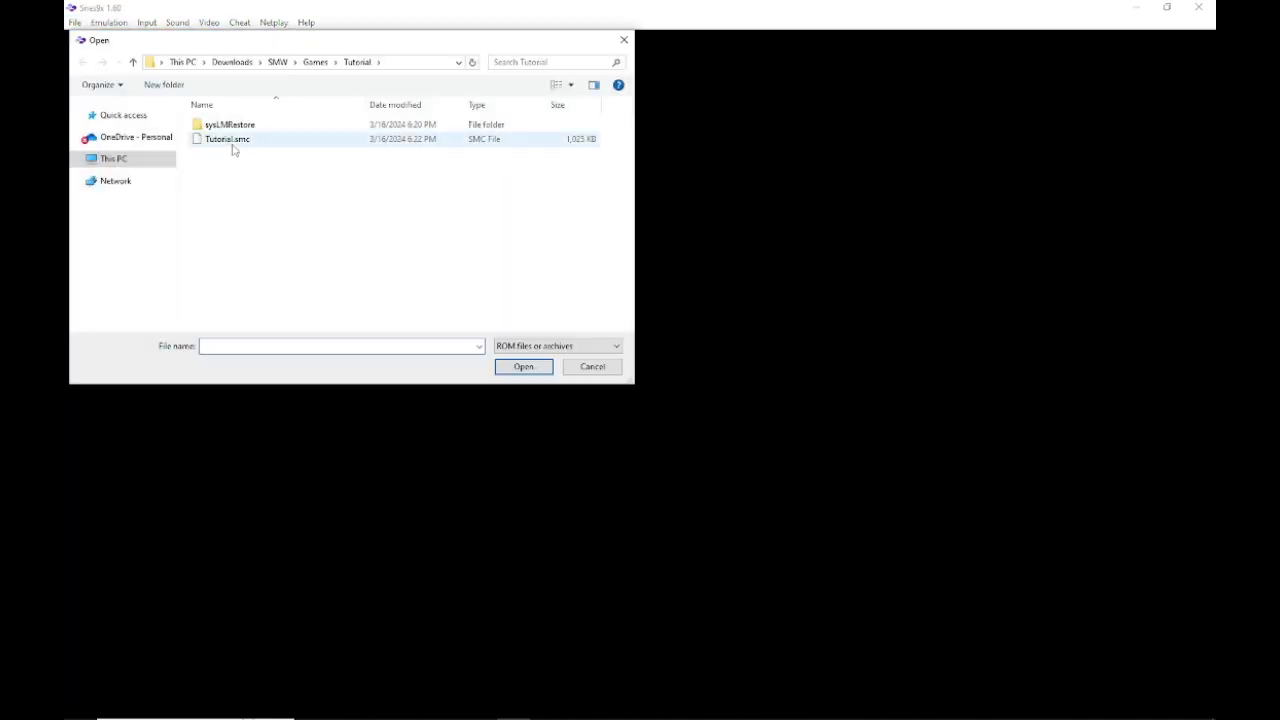
pyautogui.doubleClick(228, 150)
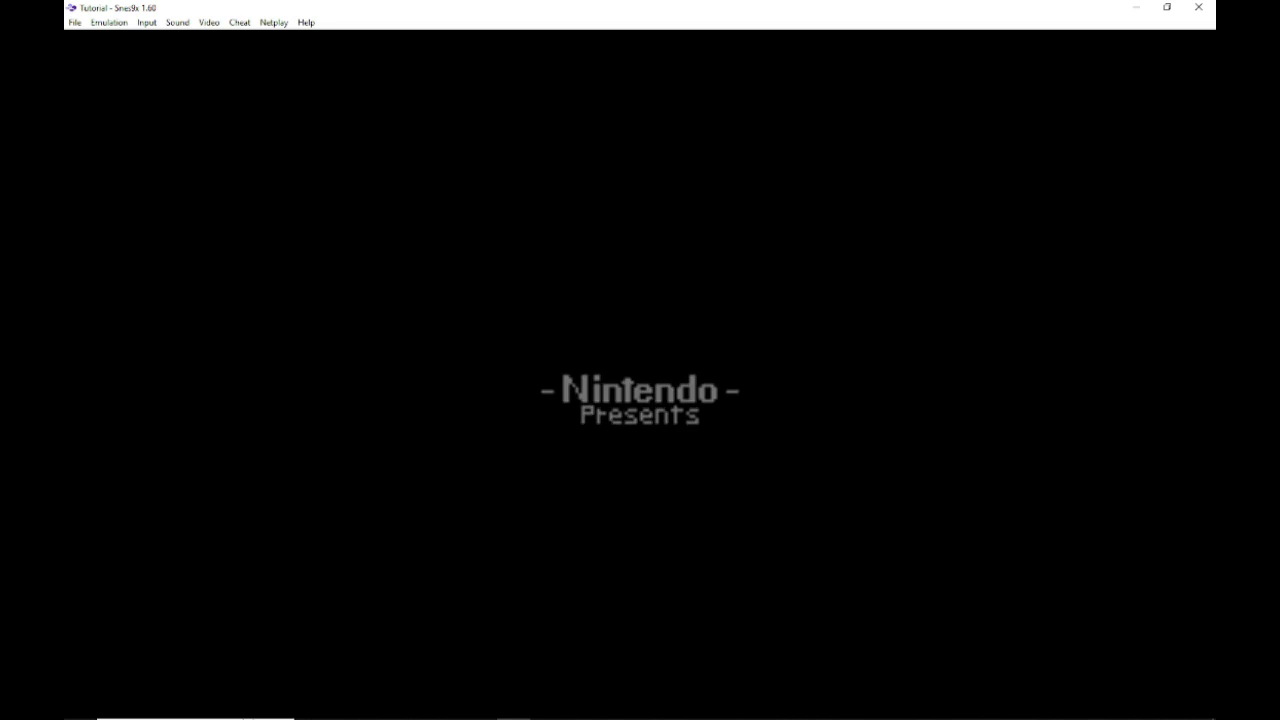
# Step: Start a 1 player game from the title screen to reach the overworld map
pyautogui.click(78, 22)
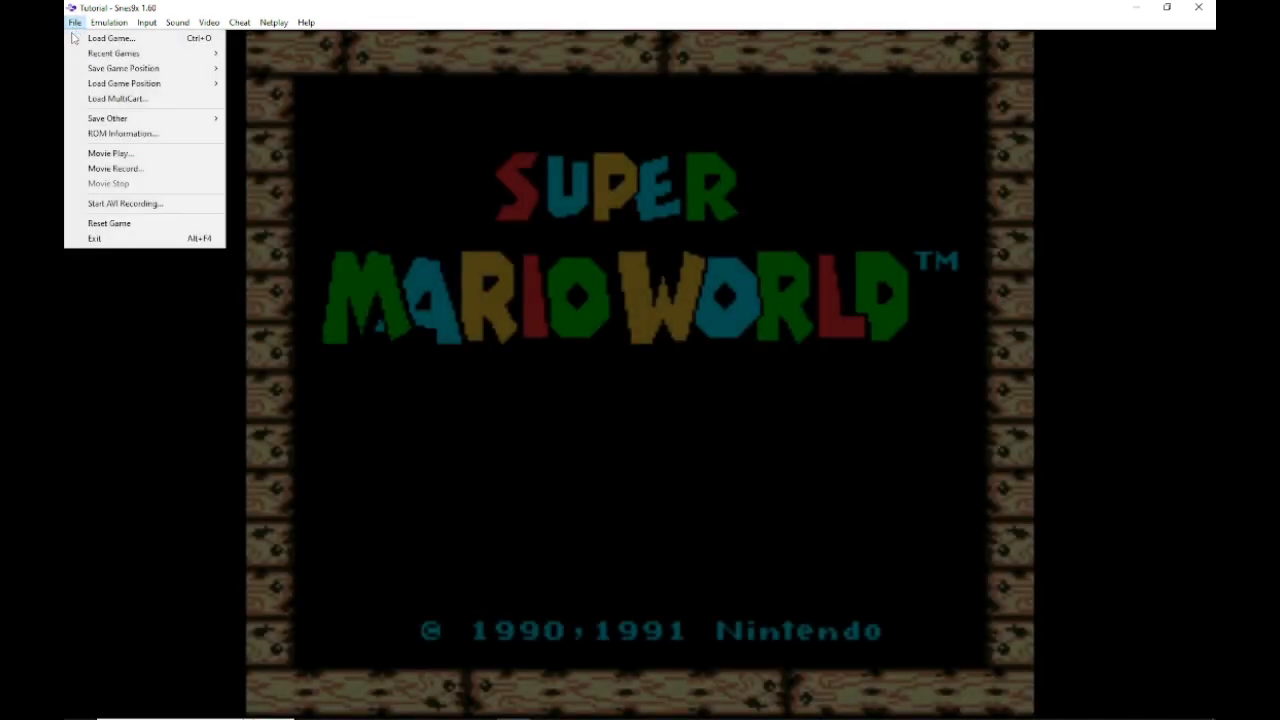
pyautogui.click(518, 147)
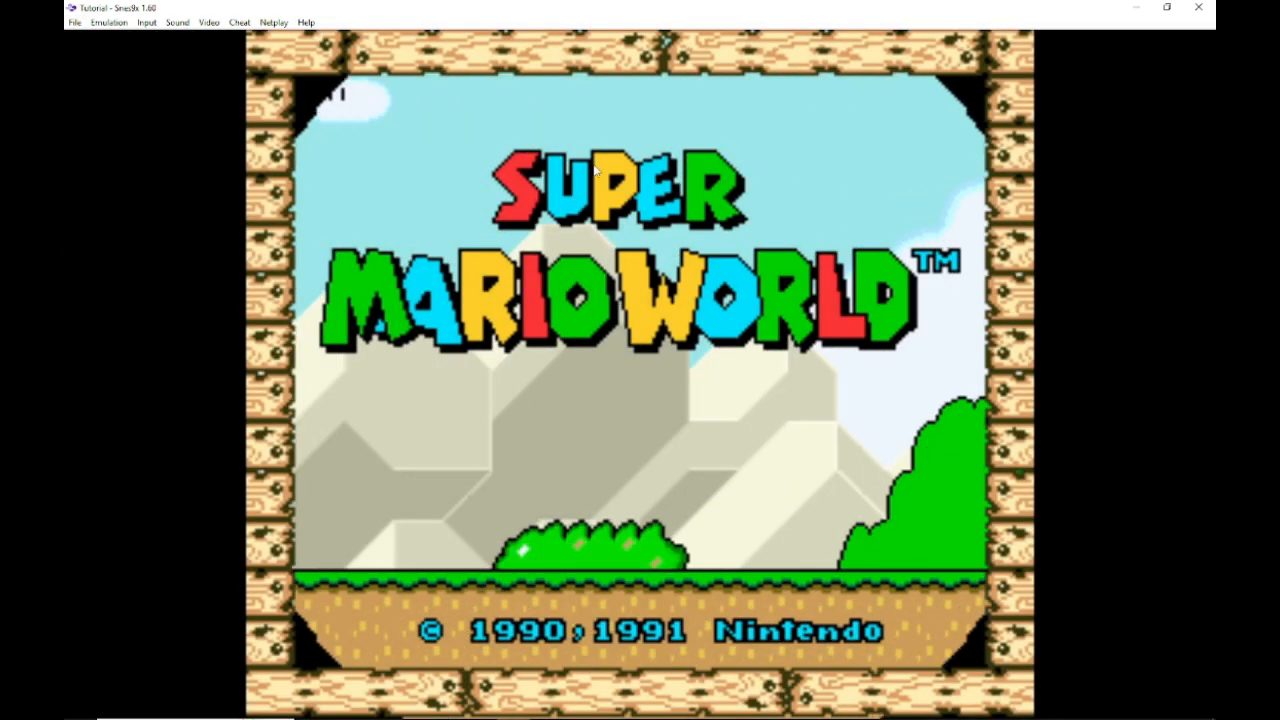
pyautogui.press('Return')
pyautogui.press('Return')
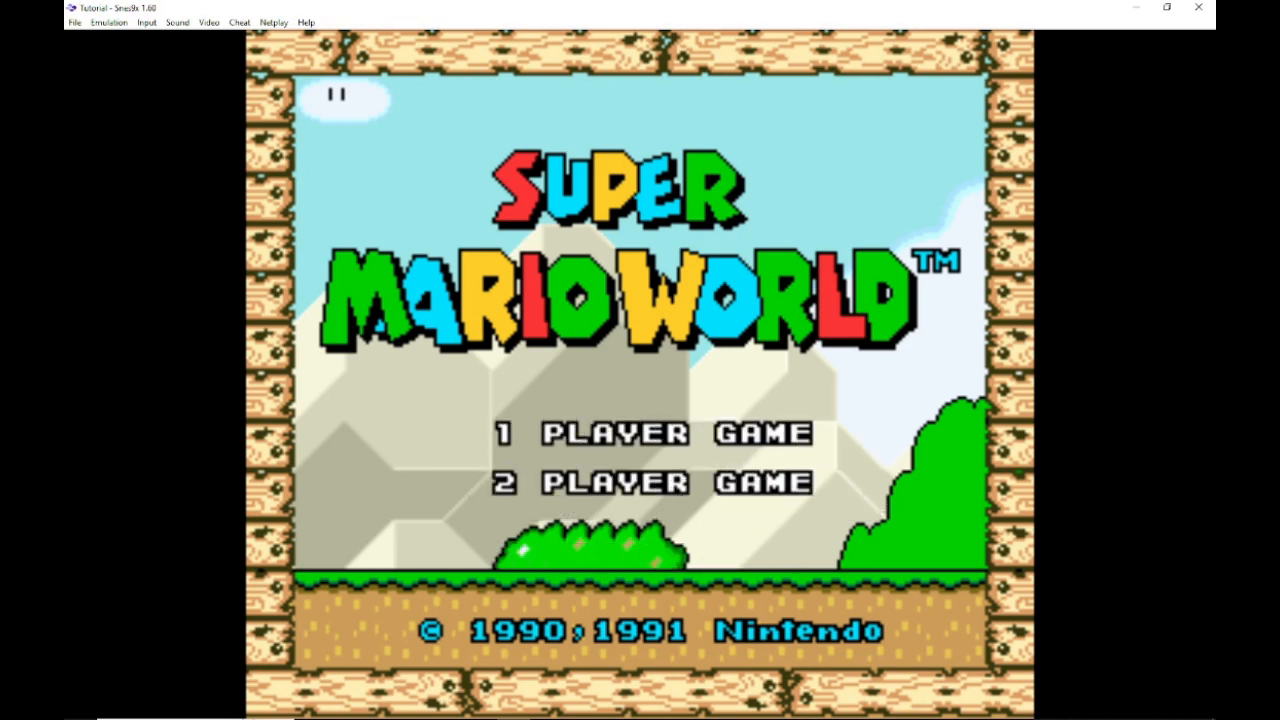
pyautogui.press('Return')
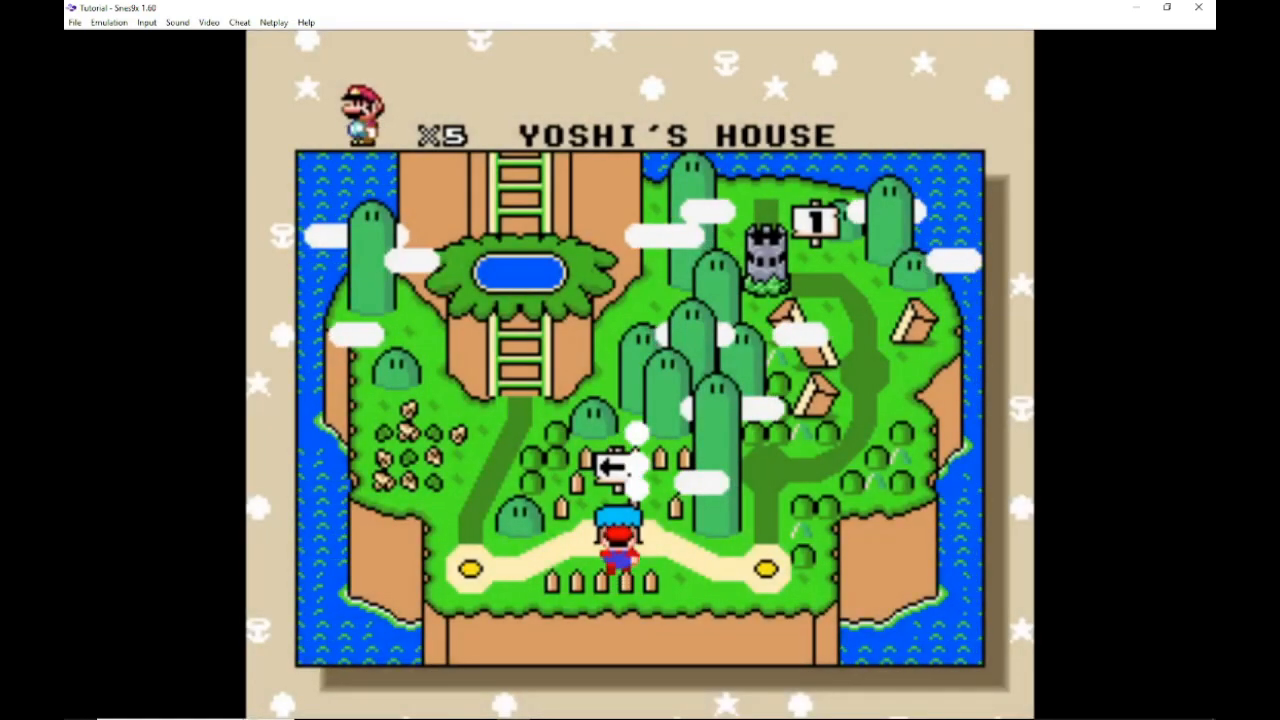
# Step: Enter Yoshi's Island 1 from the overworld and begin playing the level, mounting Yoshi
pyautogui.press('Left')
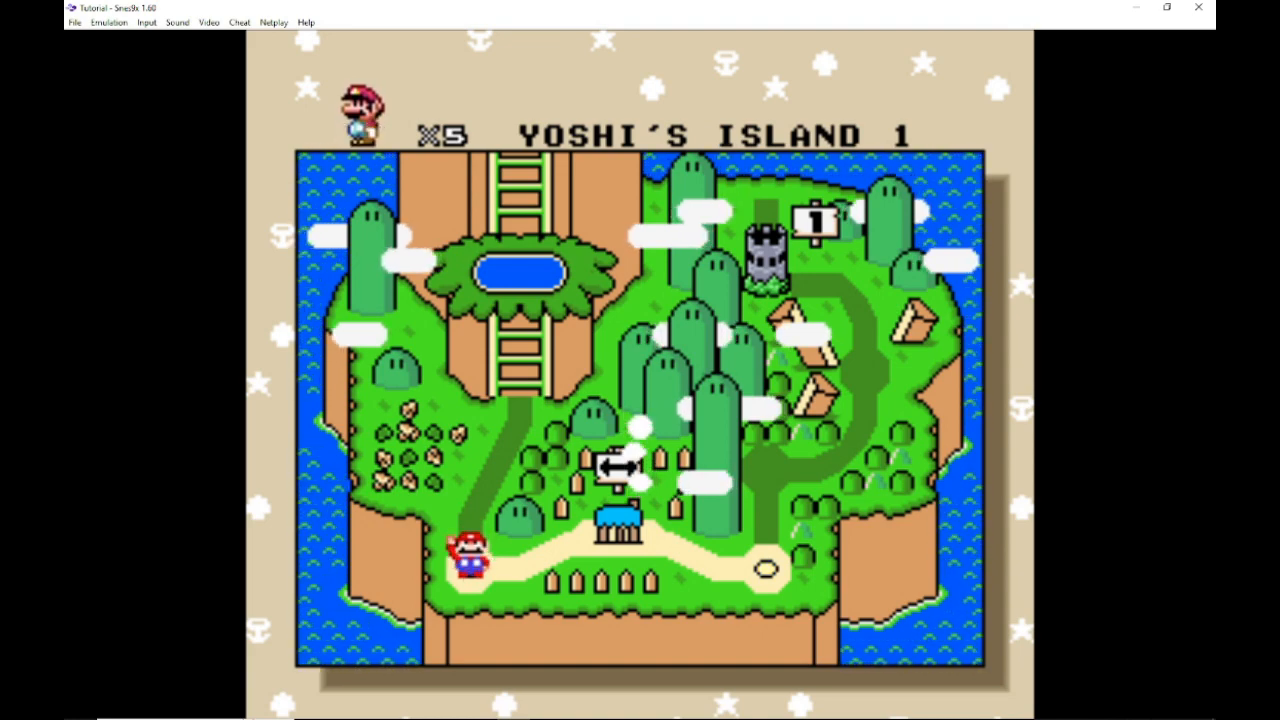
pyautogui.press('Return')
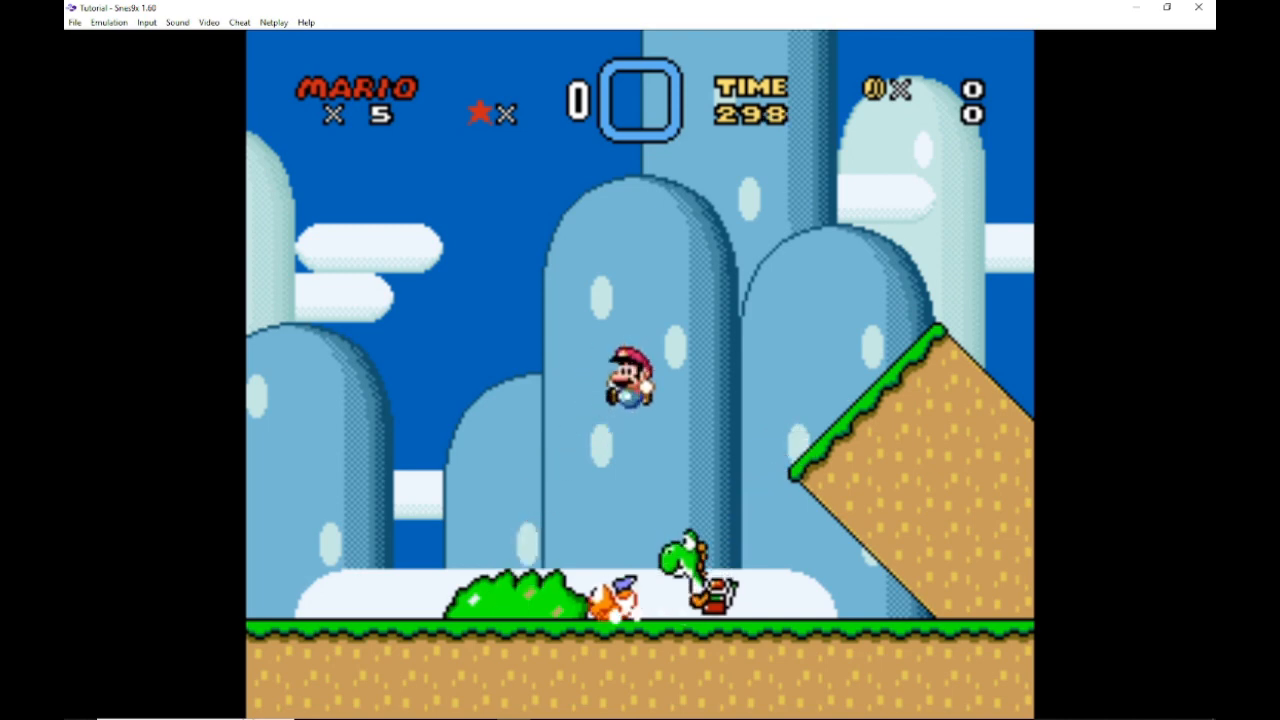
pyautogui.press('c')
pyautogui.press('Right')
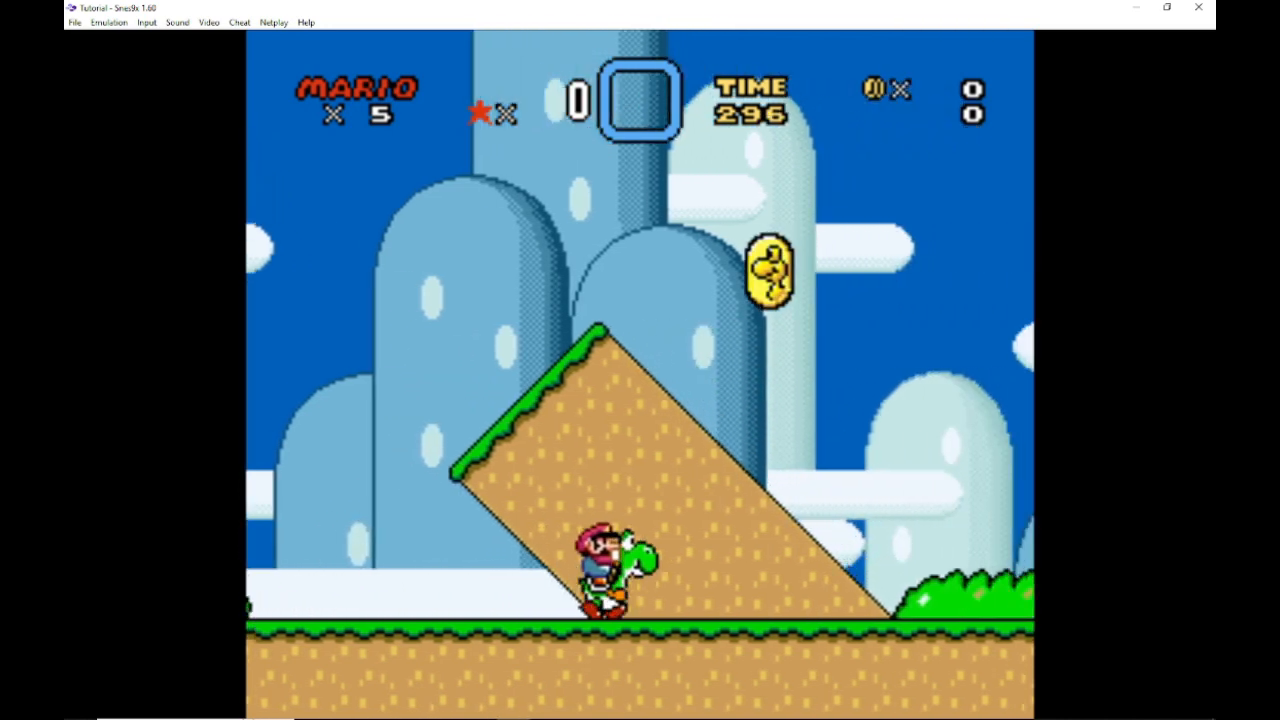
pyautogui.press('c')
pyautogui.press('x')
pyautogui.press('Right')
pyautogui.press('Left')
pyautogui.press('x')
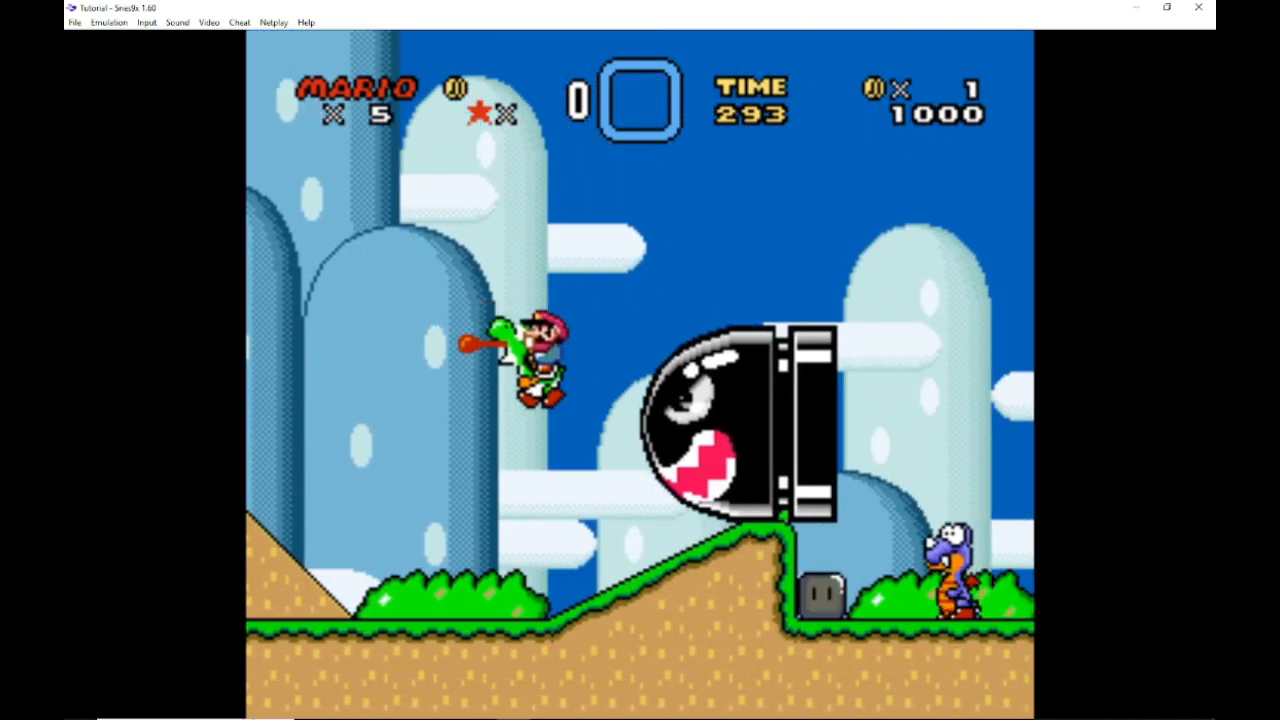
pyautogui.press('Right')
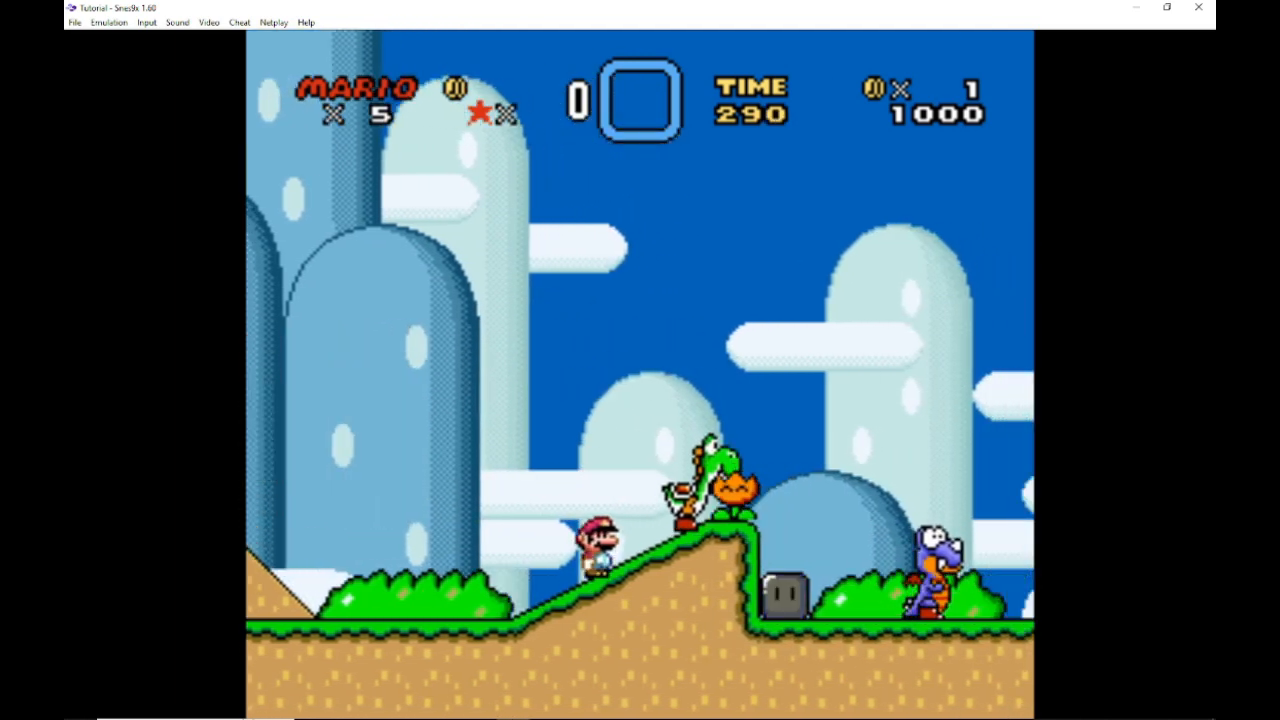
# Step: Play rightward through the level to test the modified section with the pipes and blocks
pyautogui.press('c')
pyautogui.press('Right')
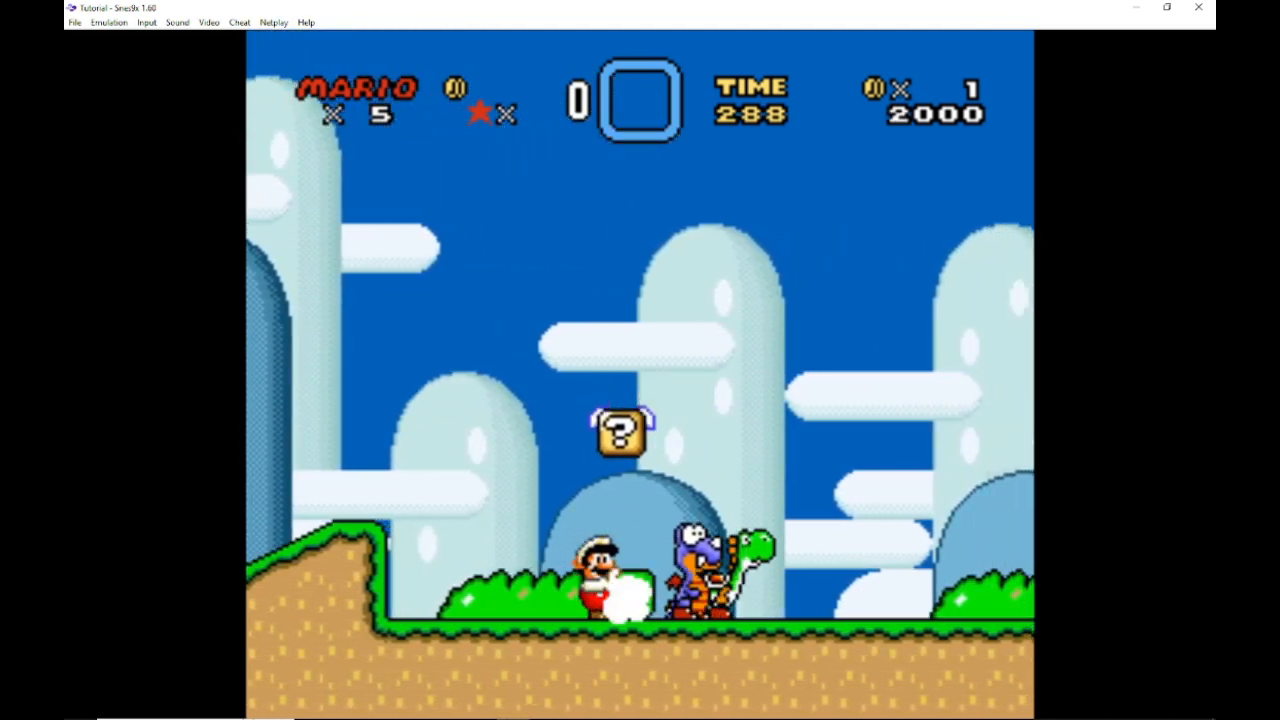
pyautogui.press('Right')
pyautogui.press('x')
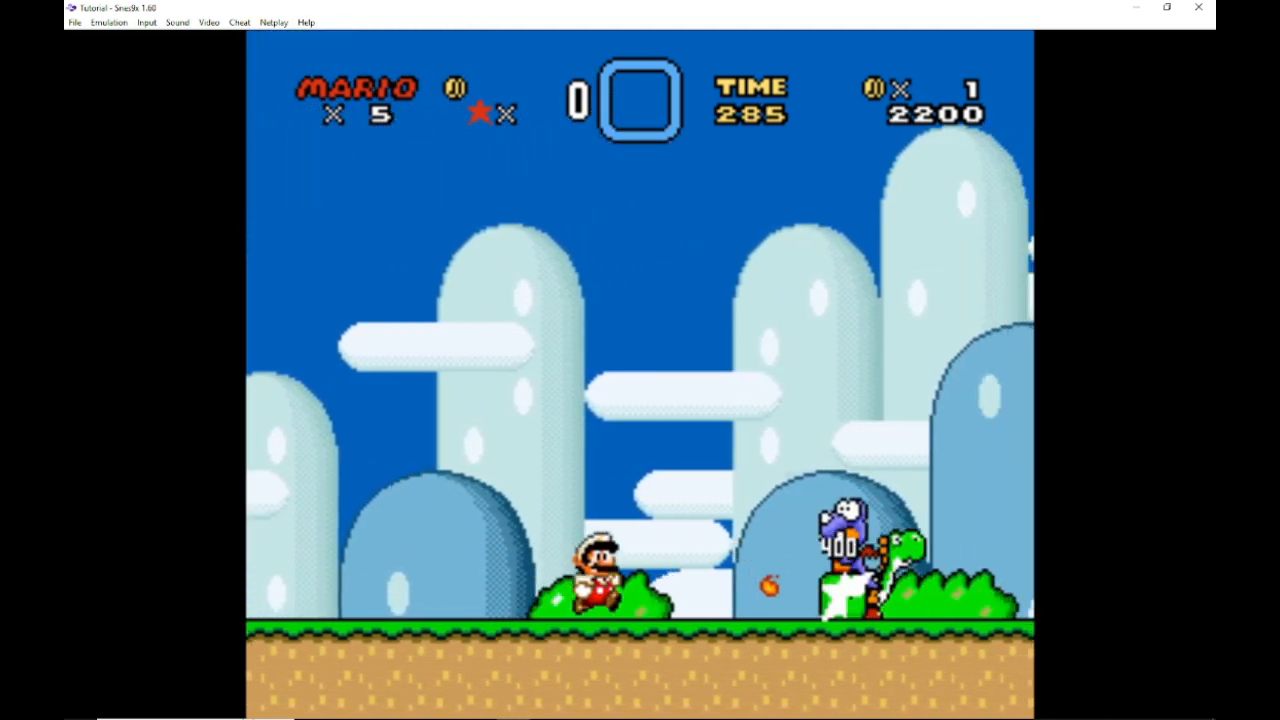
pyautogui.press('Right')
pyautogui.press('c')
pyautogui.press('x')
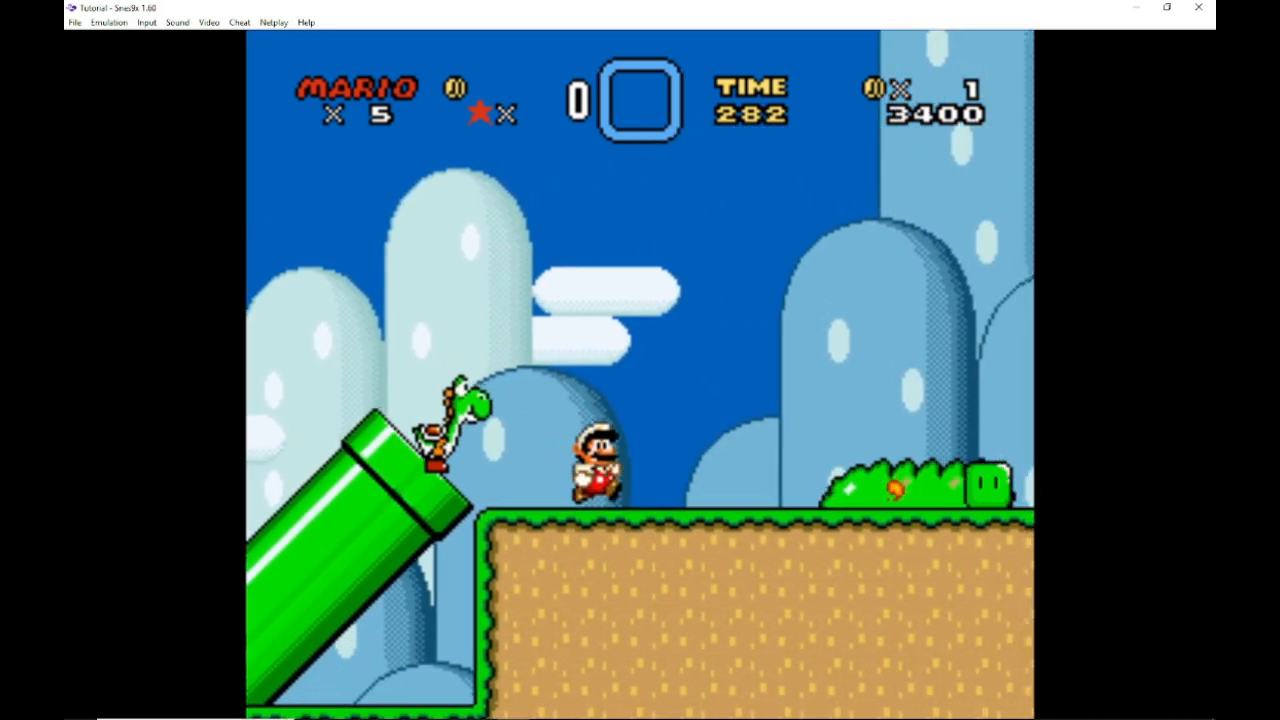
pyautogui.press('Right')
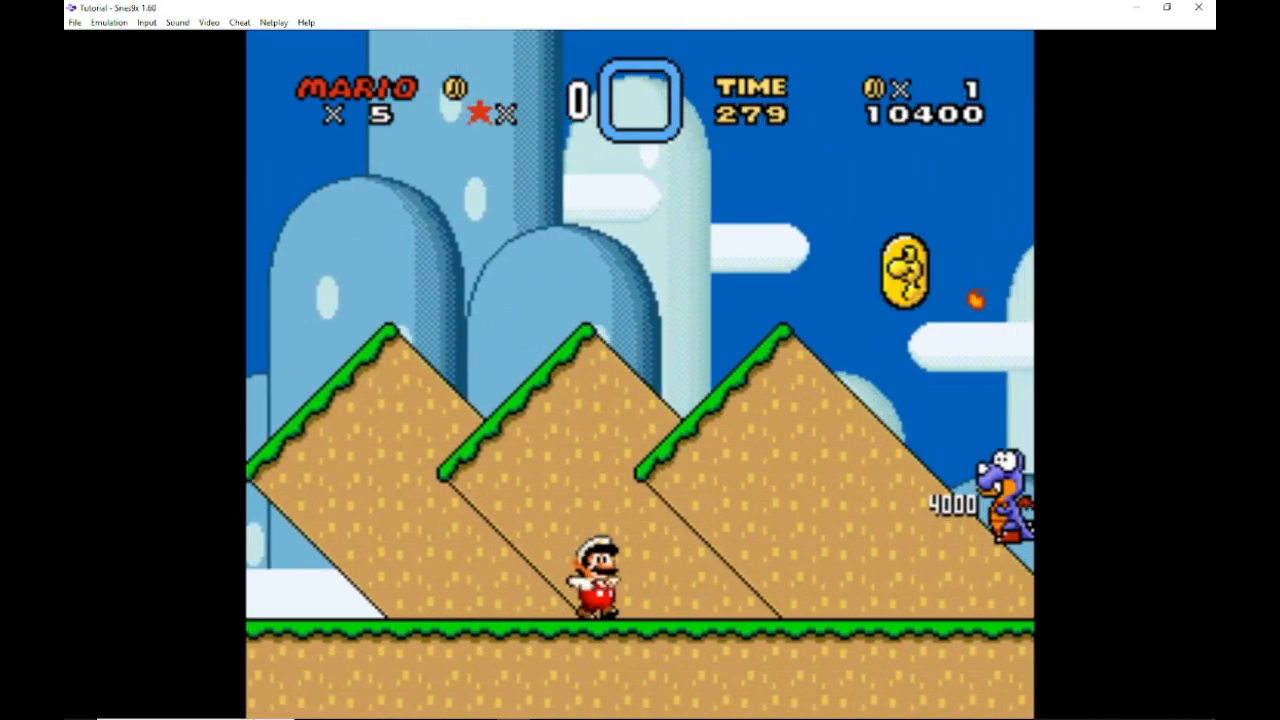
pyautogui.press('c')
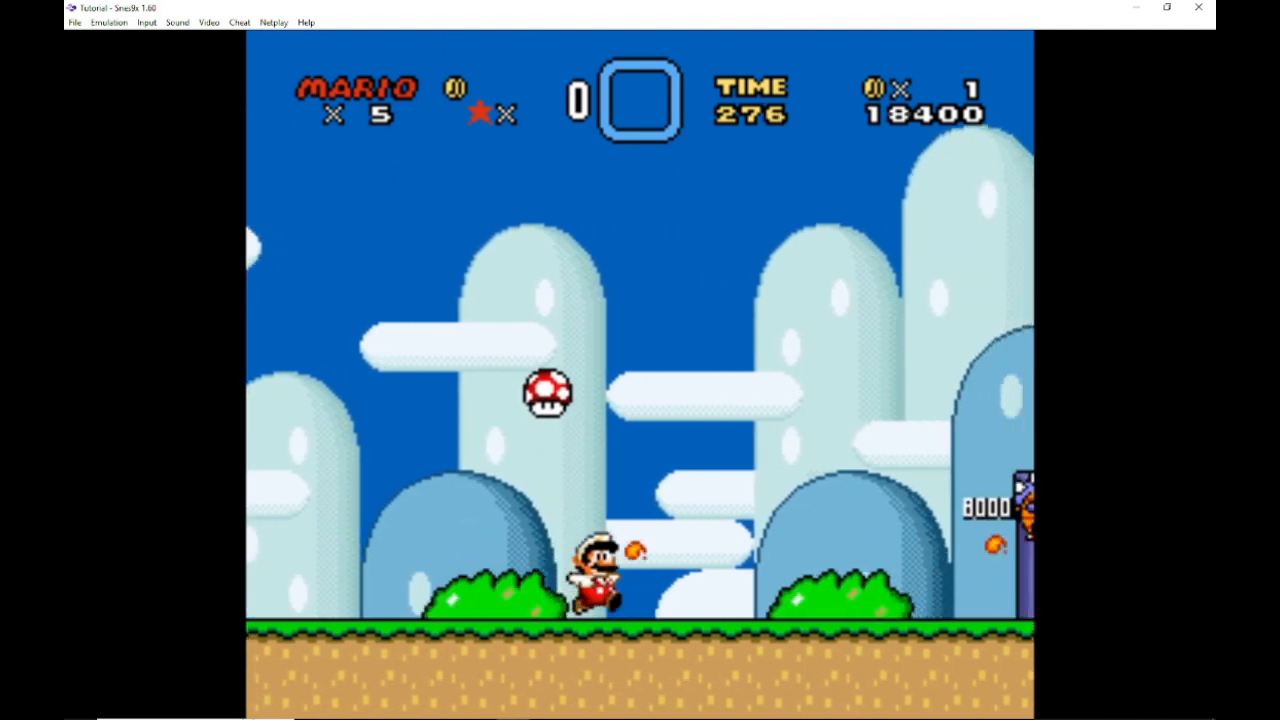
pyautogui.press('Right')
pyautogui.press('Right')
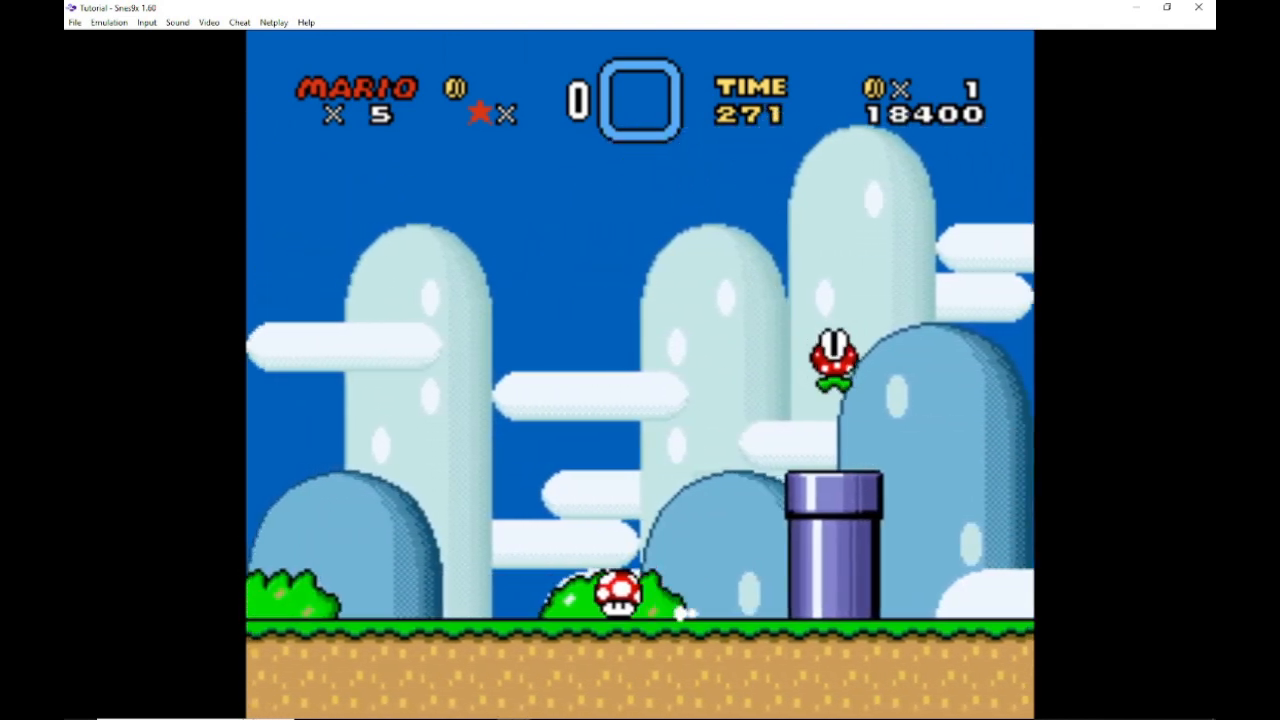
pyautogui.press('Left')
pyautogui.press('Left')
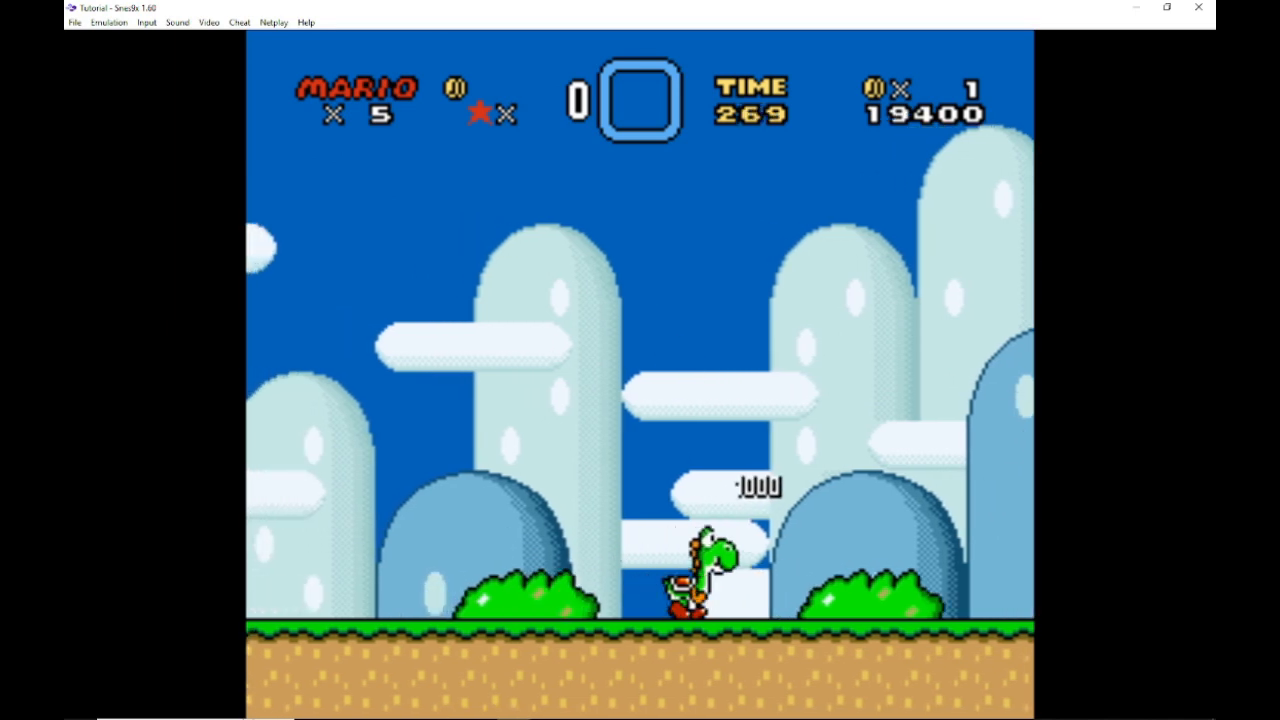
pyautogui.press('Right')
pyautogui.press('c')
pyautogui.press('Left')
pyautogui.press('x')
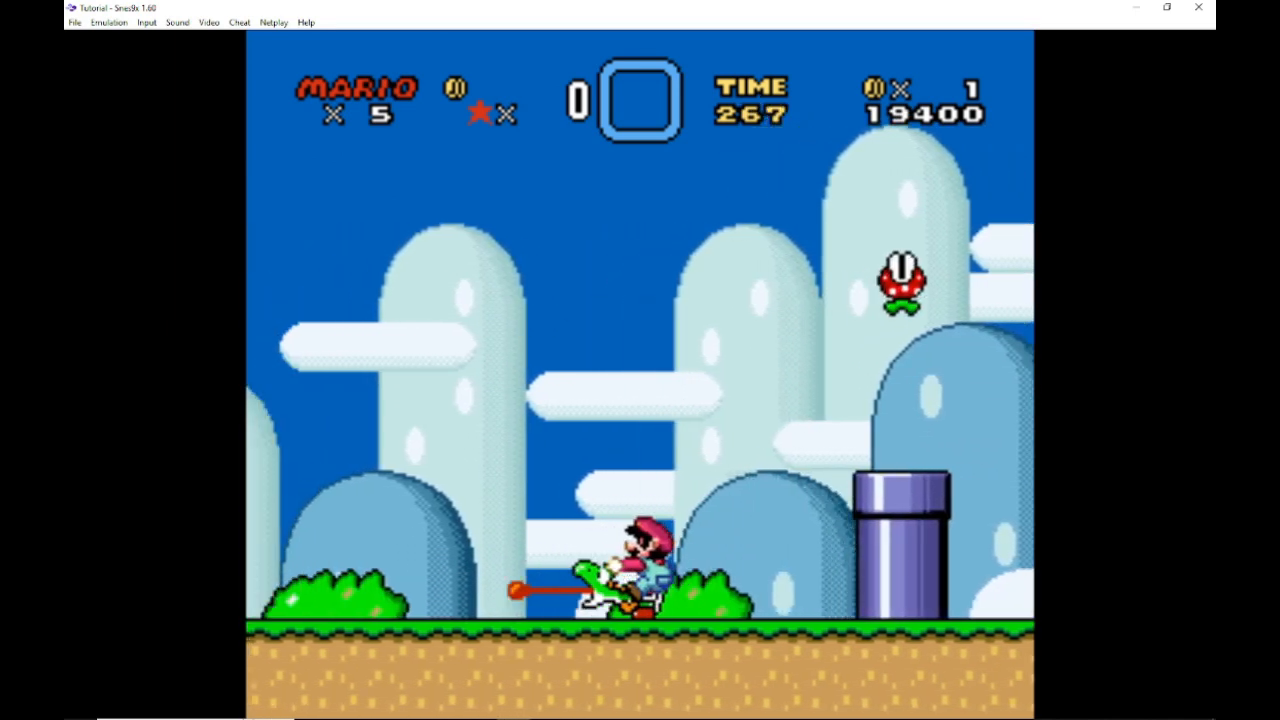
pyautogui.press('Right')
pyautogui.press('c')
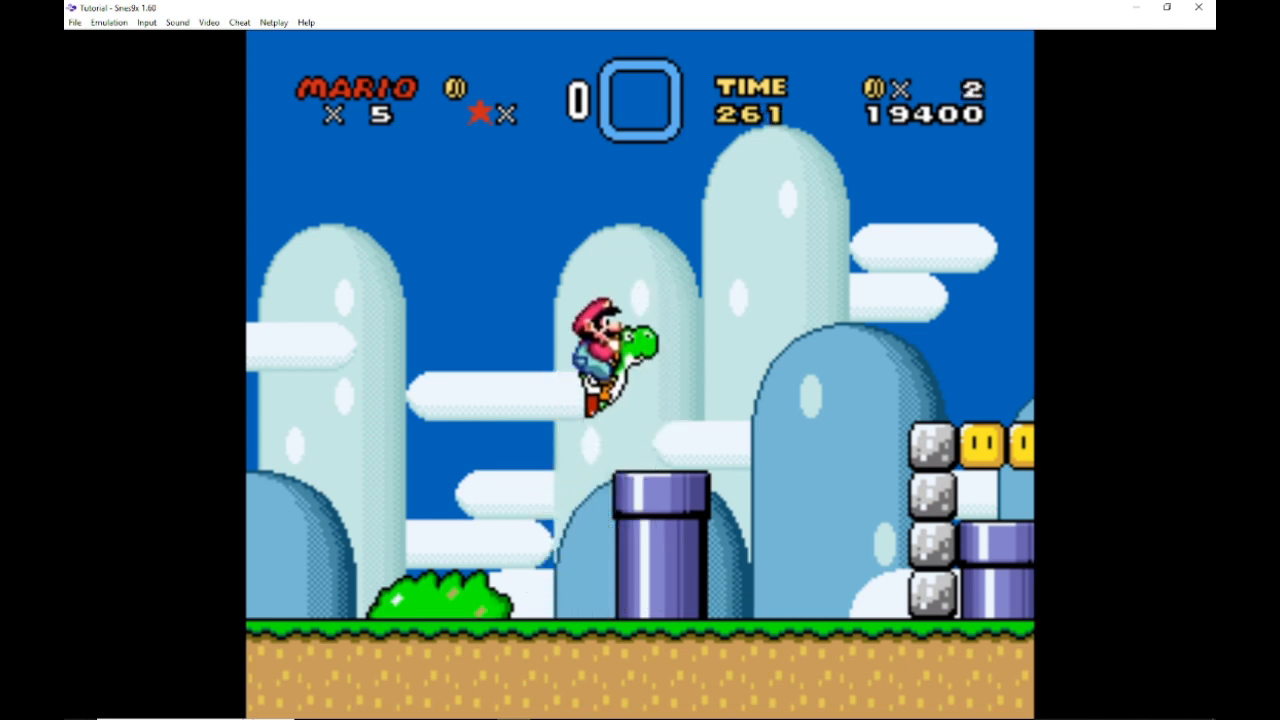
# Step: Play back leftward through the level to check the other edited areas and the winged question block
pyautogui.press('Left')
pyautogui.press('Right')
pyautogui.press('c')
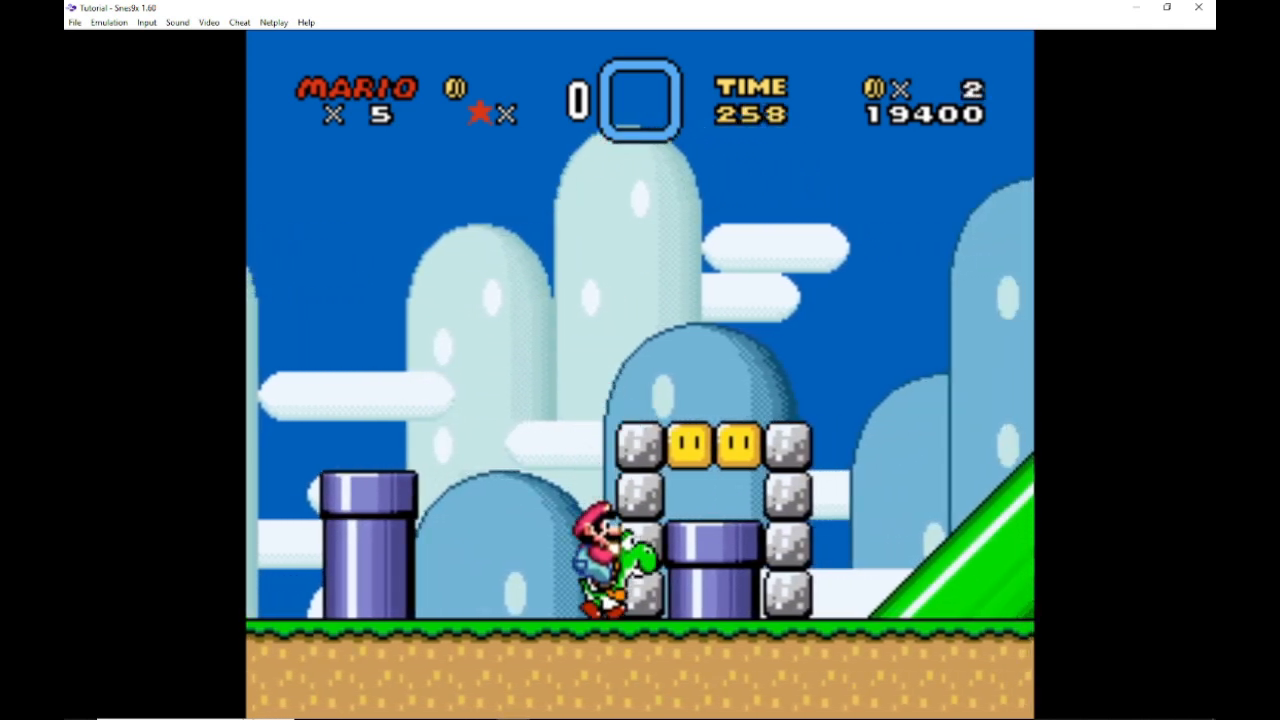
pyautogui.press('Left')
pyautogui.press('c')
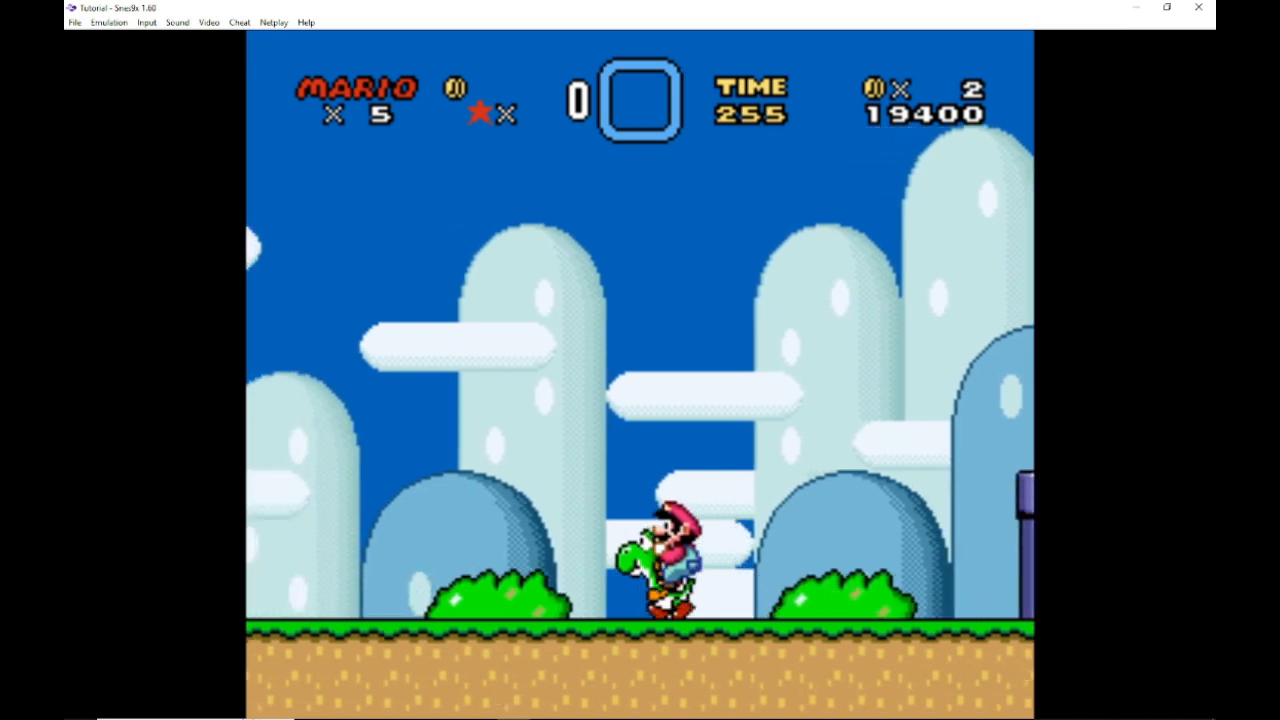
pyautogui.press('Left')
pyautogui.press('c')
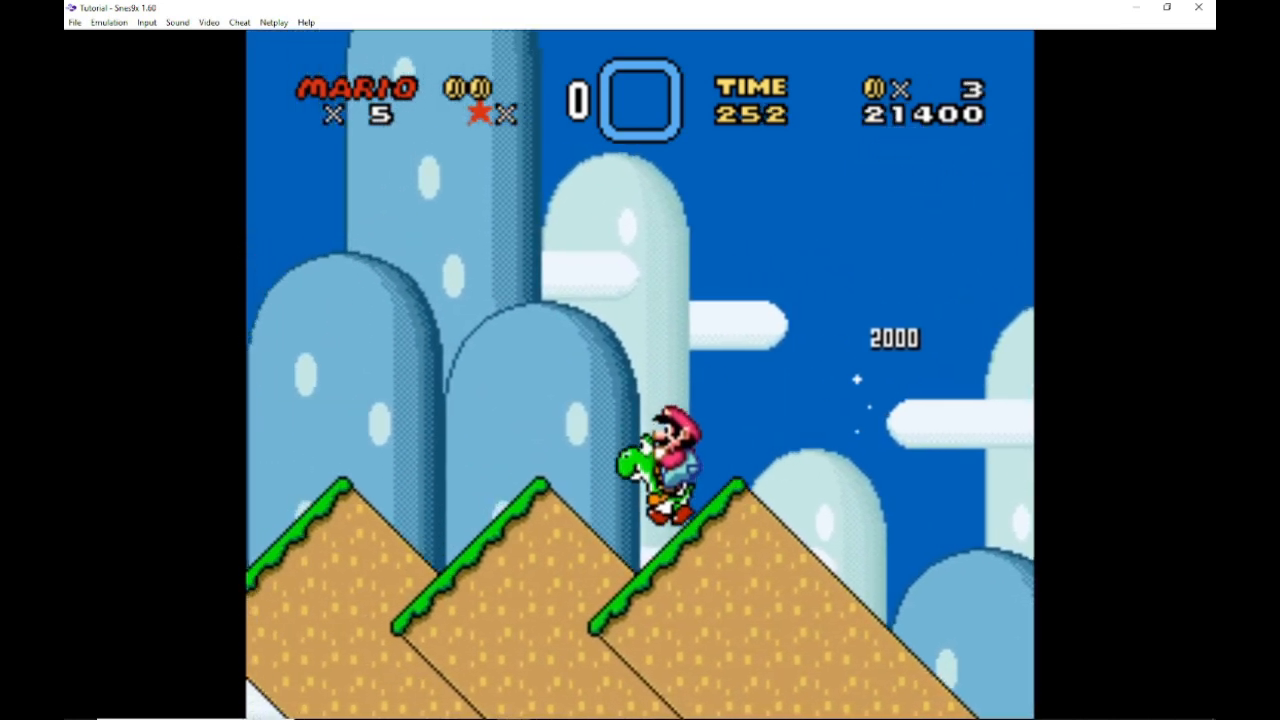
pyautogui.press('Left')
pyautogui.press('c')
pyautogui.press('x')
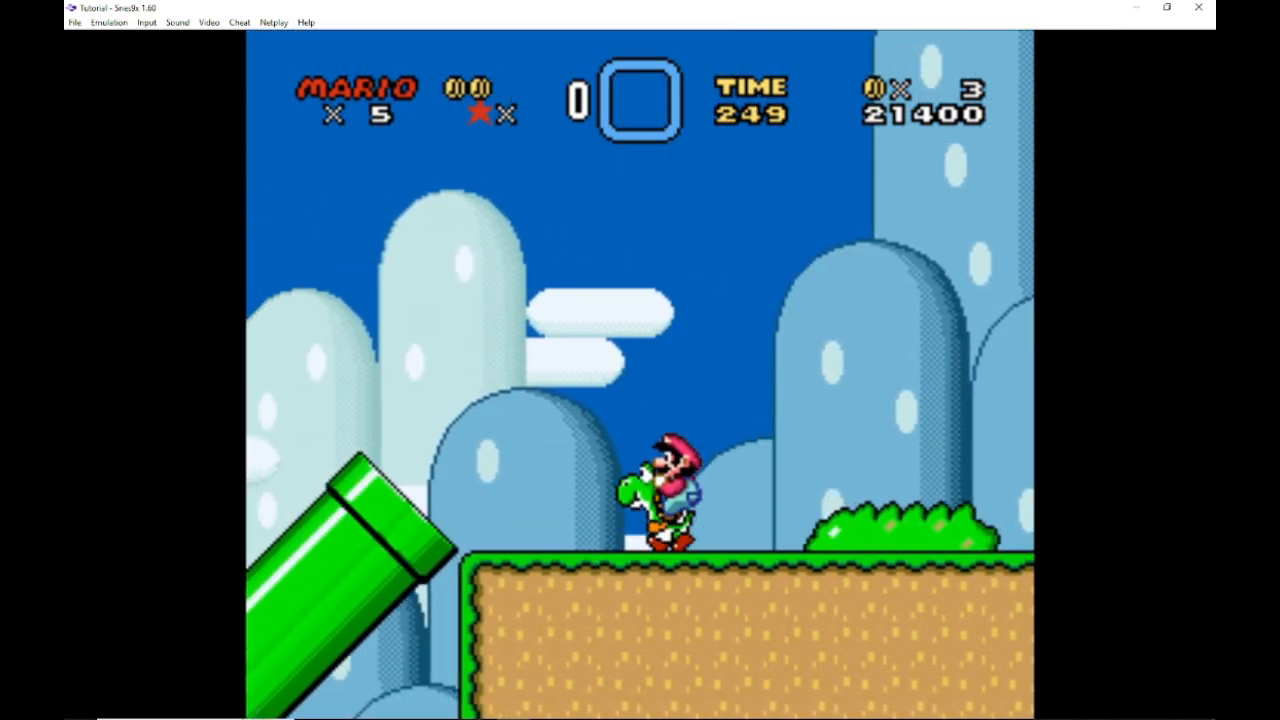
pyautogui.press('c')
pyautogui.press('Left')
pyautogui.press('c')
pyautogui.press('x')
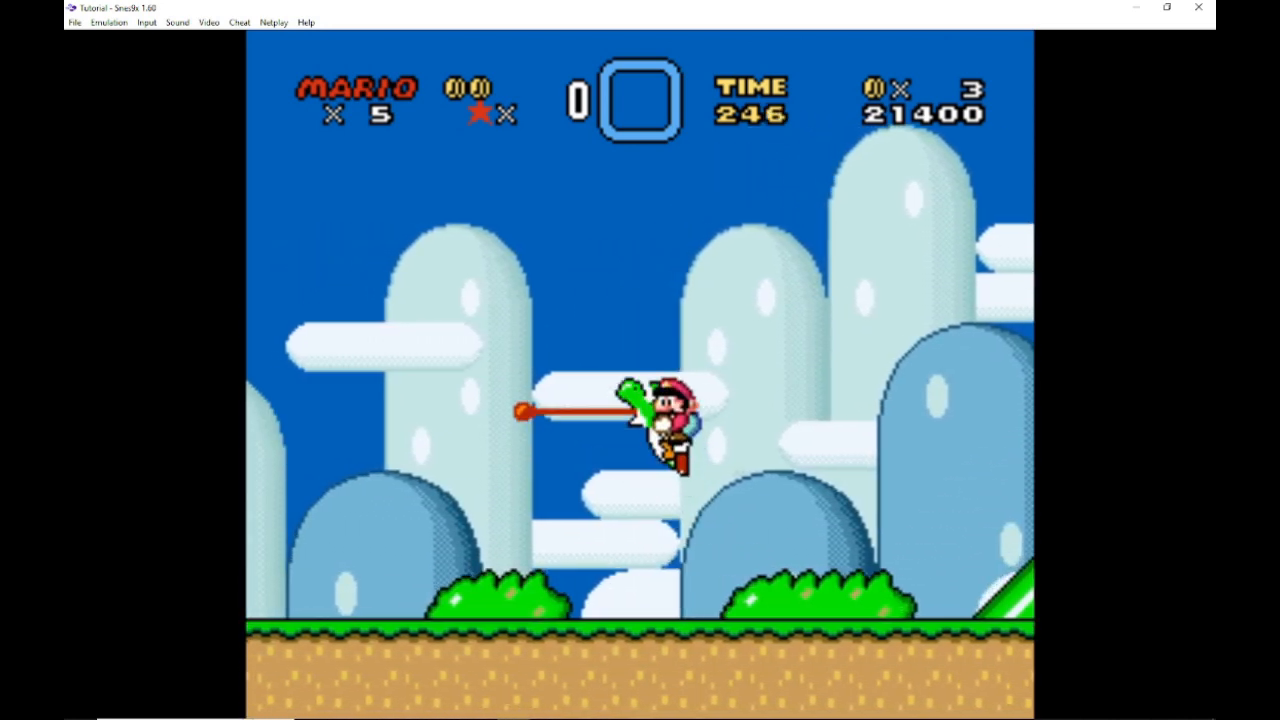
pyautogui.press('Left')
pyautogui.press('x')
pyautogui.press('c')
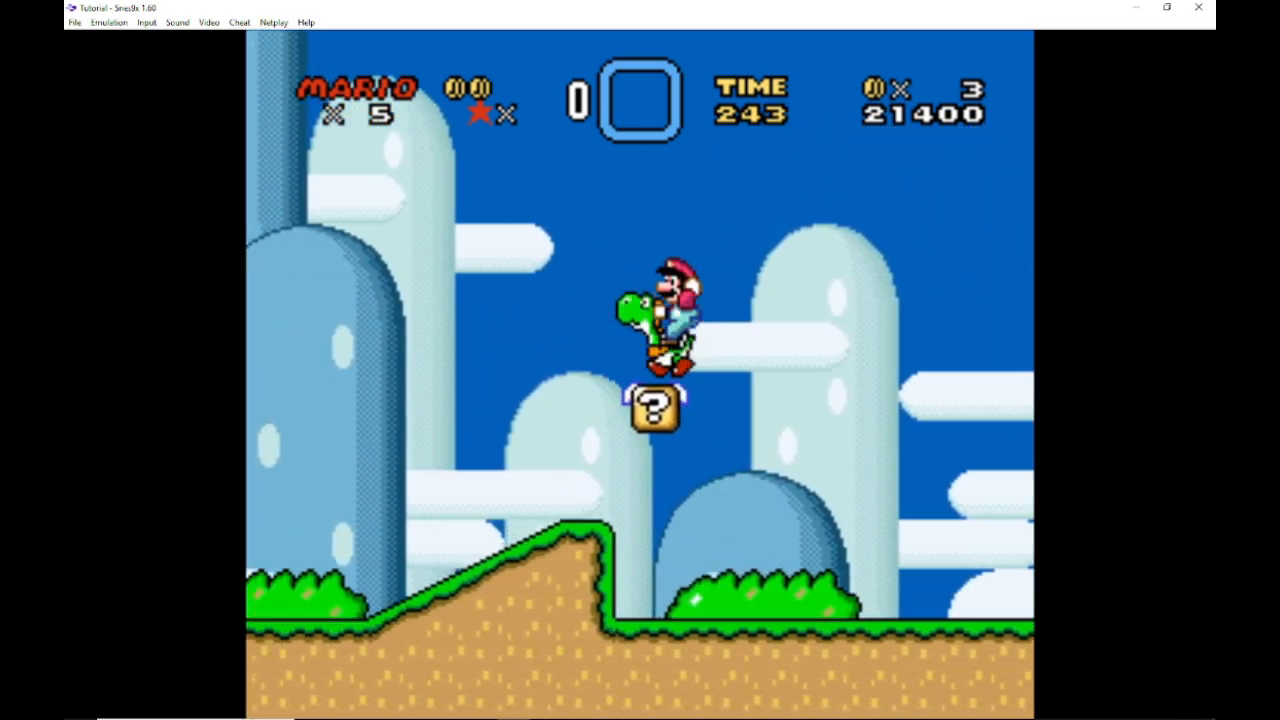
pyautogui.press('x')
pyautogui.press('Right')
pyautogui.press('x')
pyautogui.press('Right')
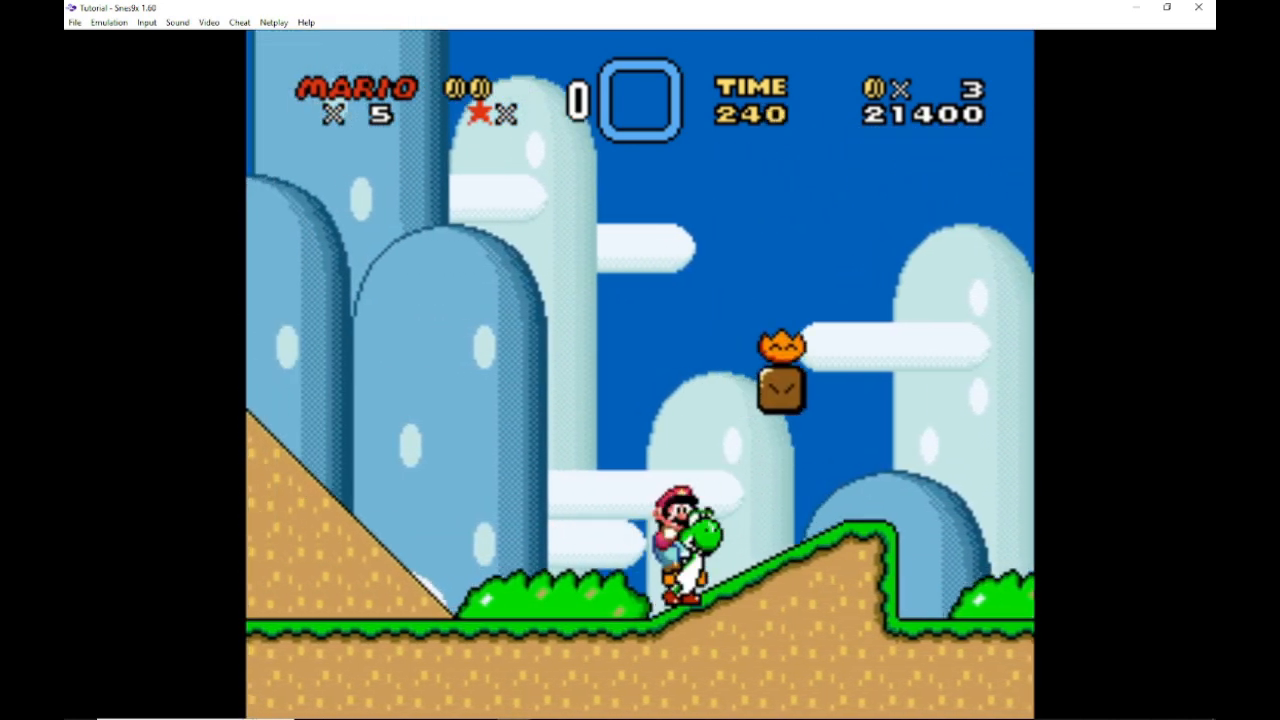